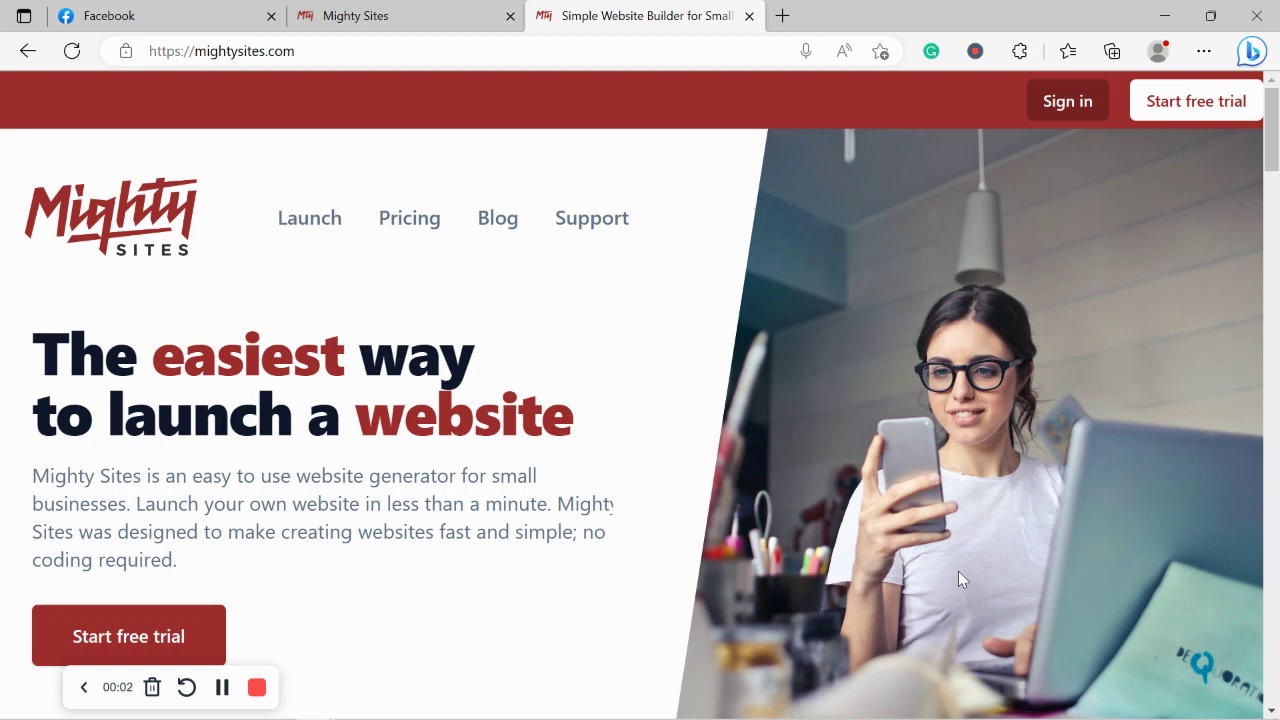
# Scroll down through the mightysites.com product homepage.
pyautogui.scroll(-1, 958, 572)
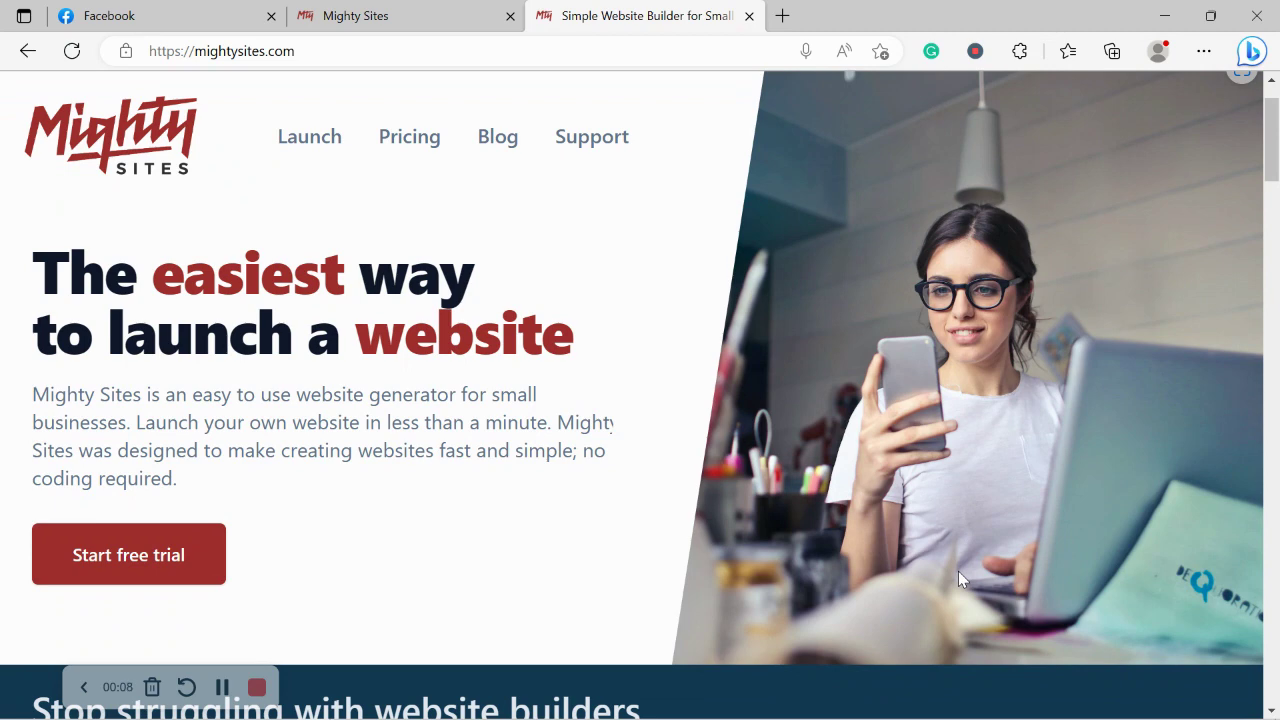
pyautogui.scroll(-3, 958, 579)
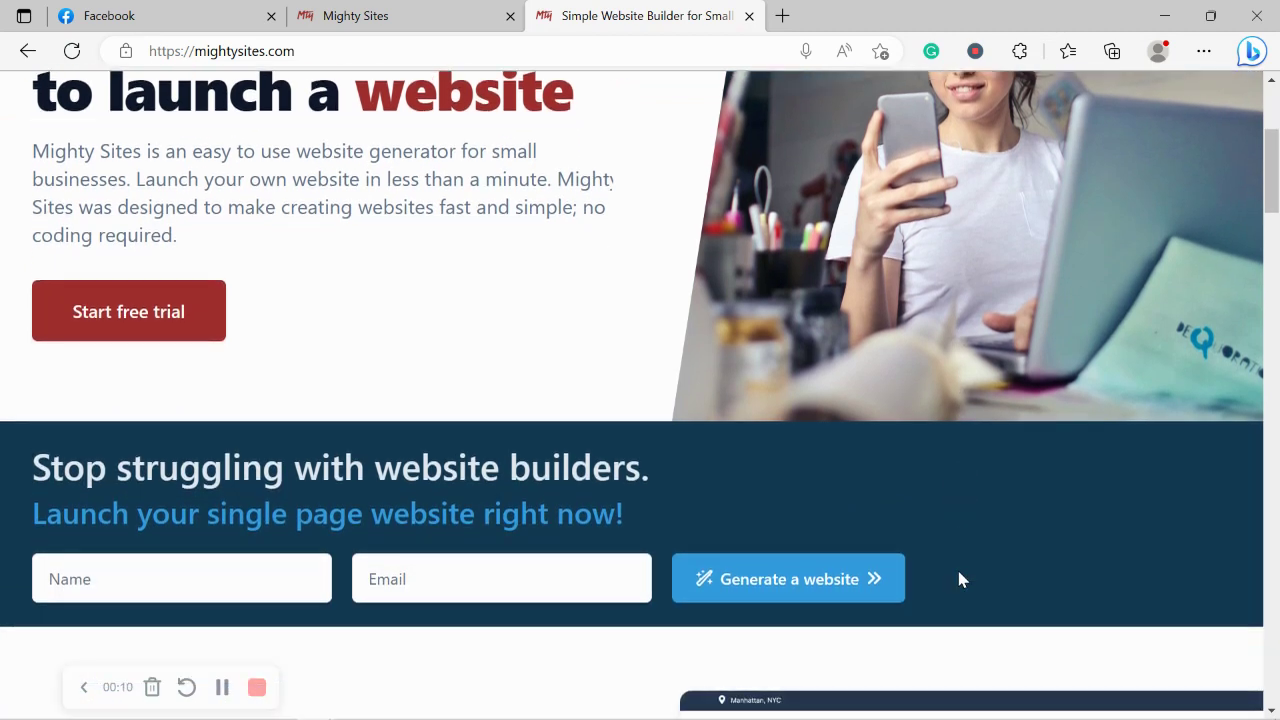
pyautogui.scroll(-3, 958, 579)
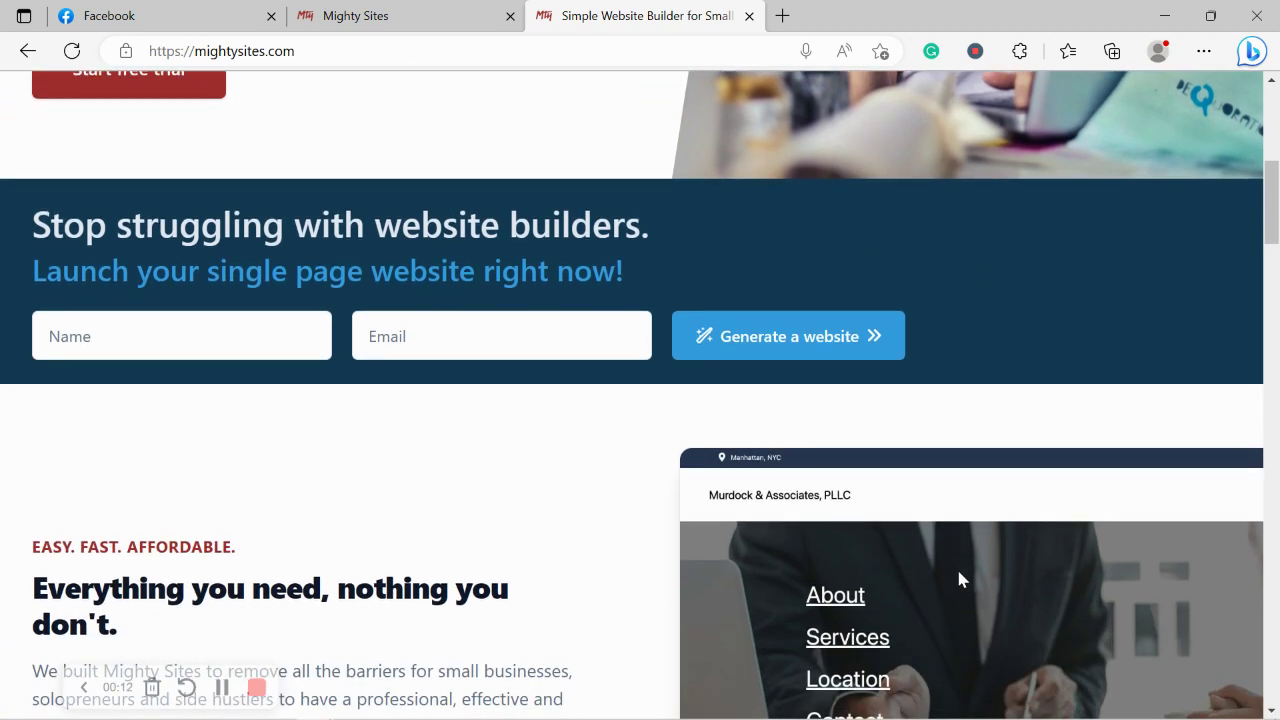
pyautogui.scroll(-2, 958, 578)
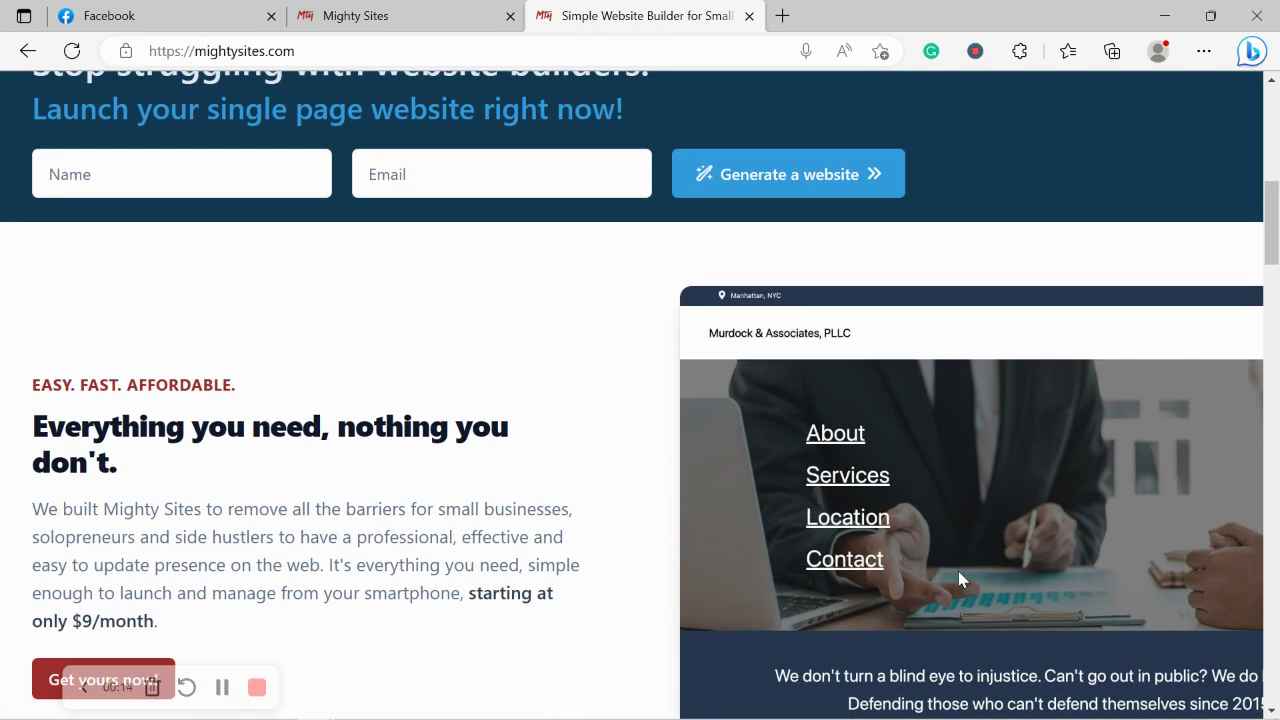
pyautogui.scroll(-1, 958, 579)
pyautogui.scroll(-1, 960, 579)
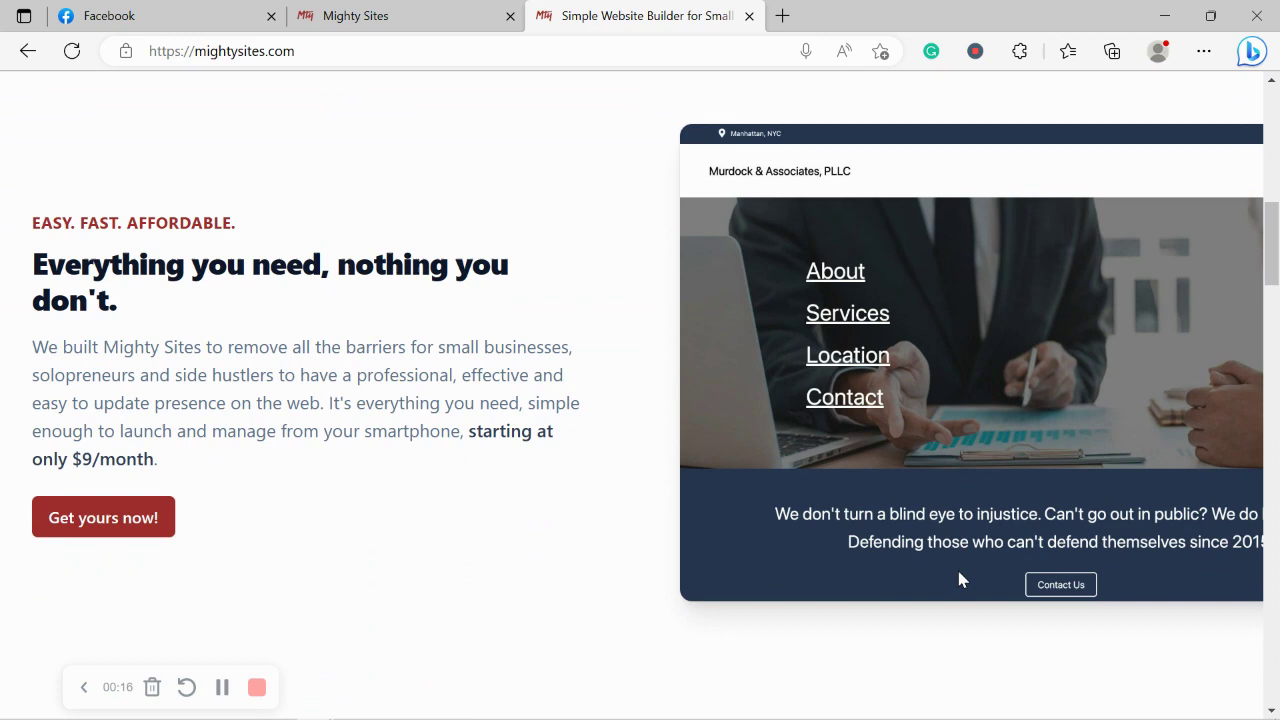
pyautogui.scroll(-1, 958, 579)
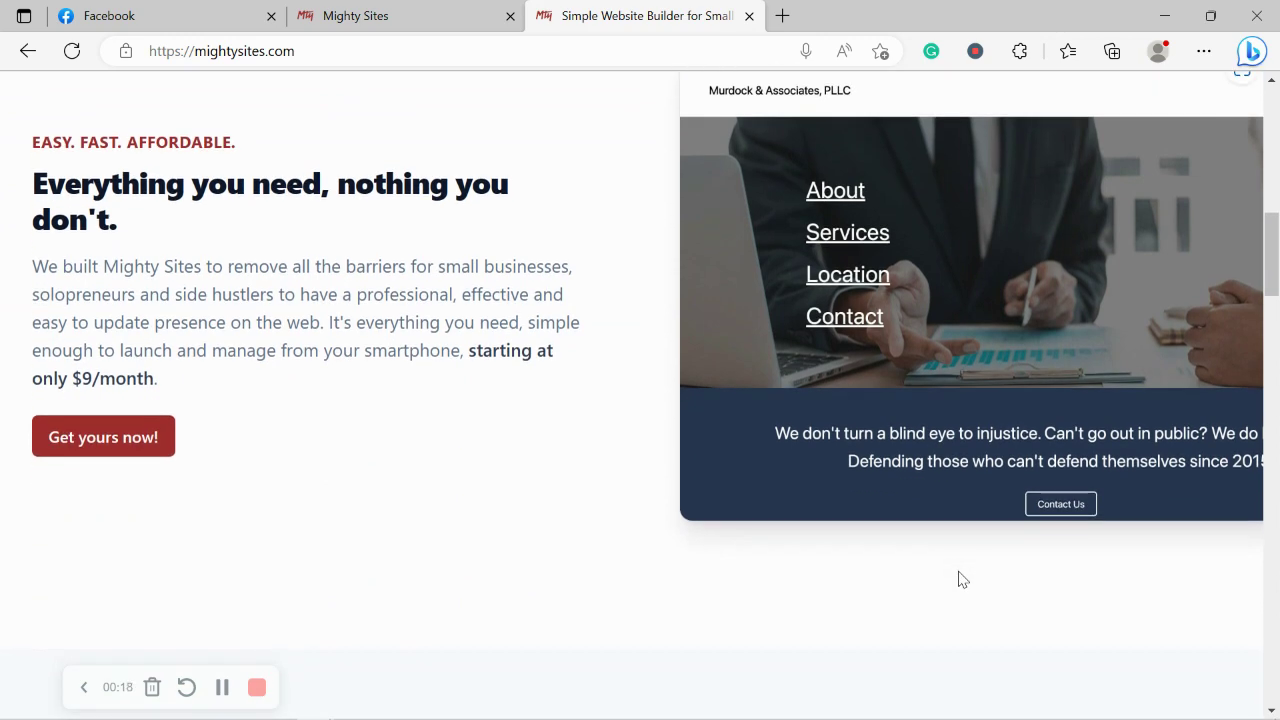
pyautogui.scroll(-1, 958, 579)
pyautogui.scroll(-1, 958, 579)
pyautogui.scroll(-1, 958, 579)
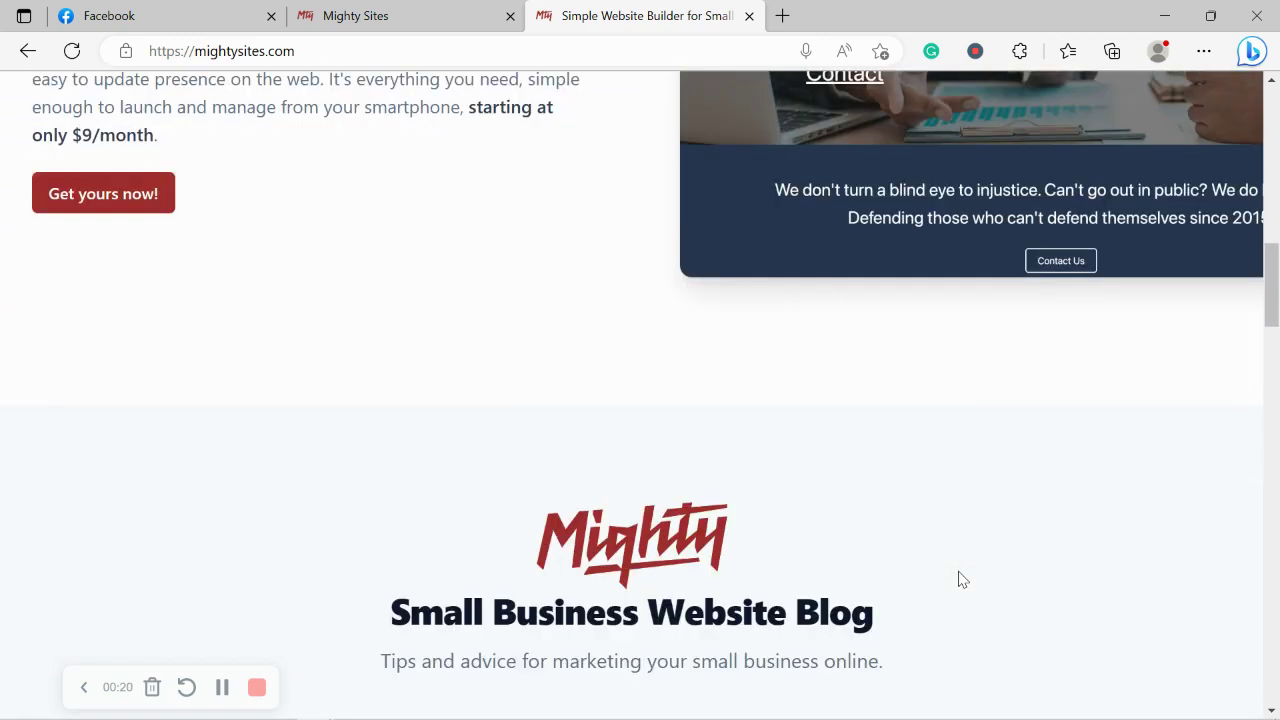
pyautogui.scroll(-3, 958, 579)
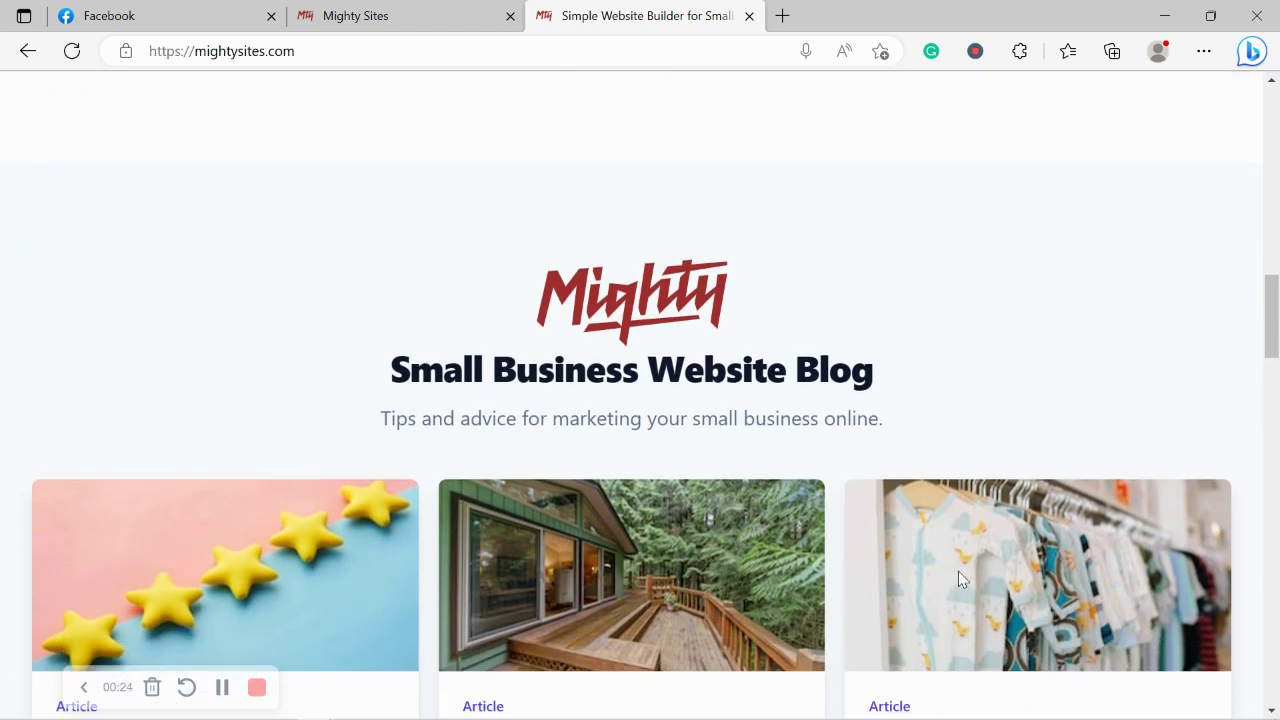
pyautogui.scroll(-1, 958, 575)
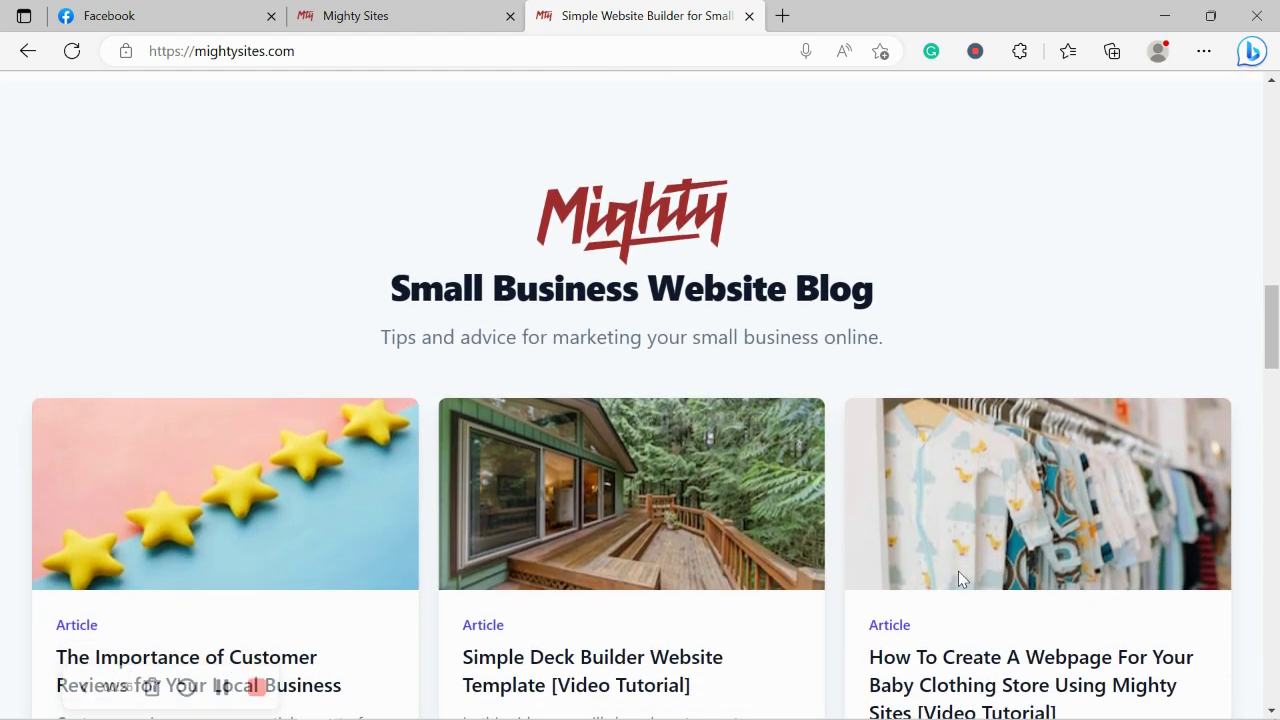
pyautogui.scroll(-3, 958, 575)
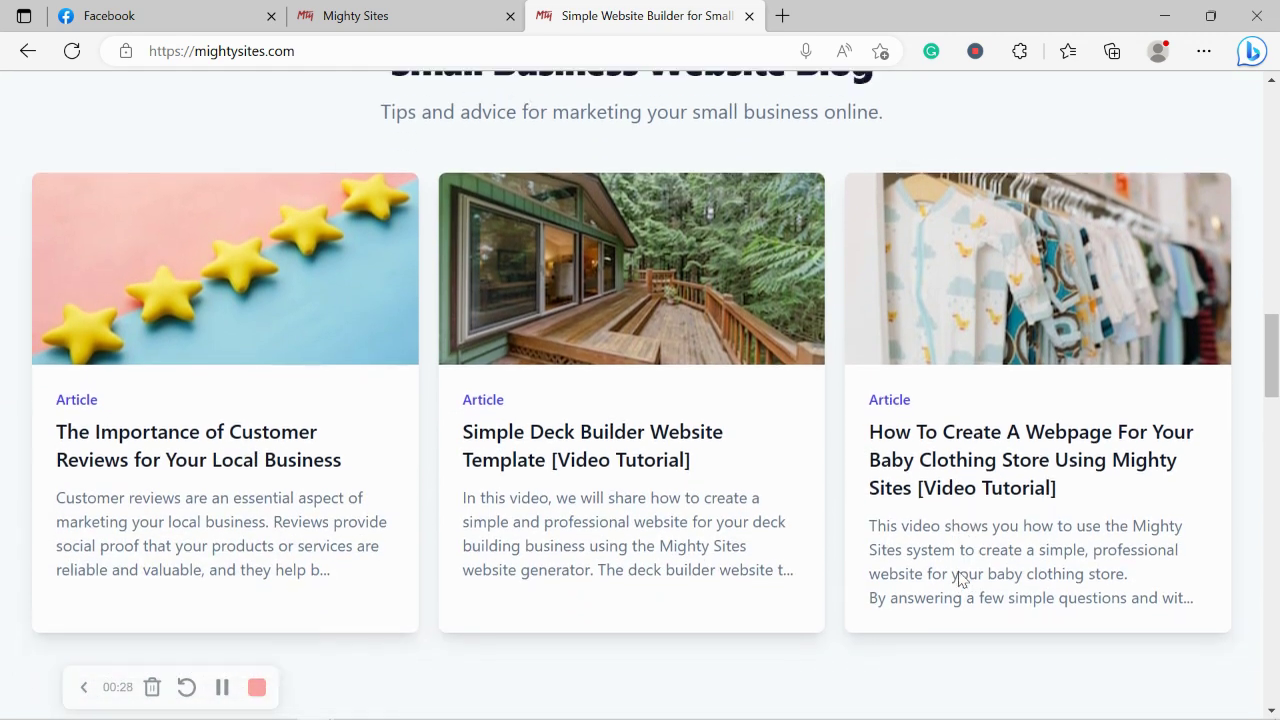
pyautogui.scroll(-4, 958, 579)
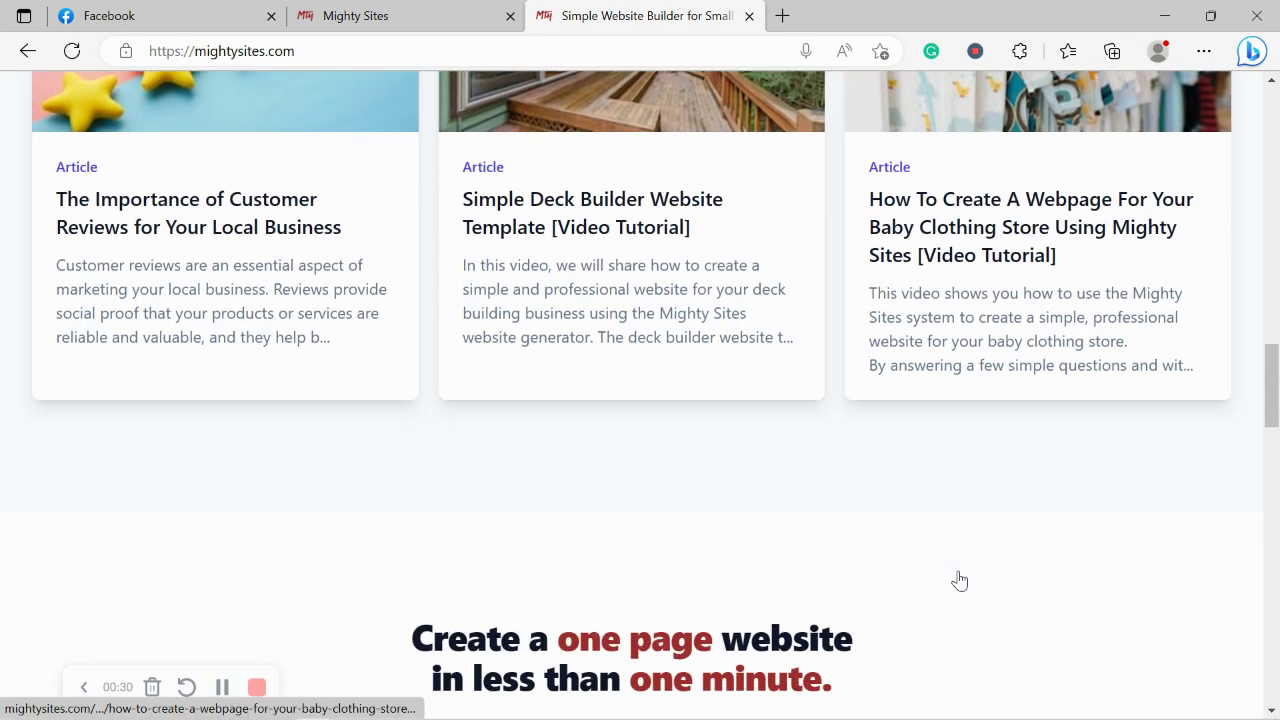
pyautogui.scroll(-1, 958, 580)
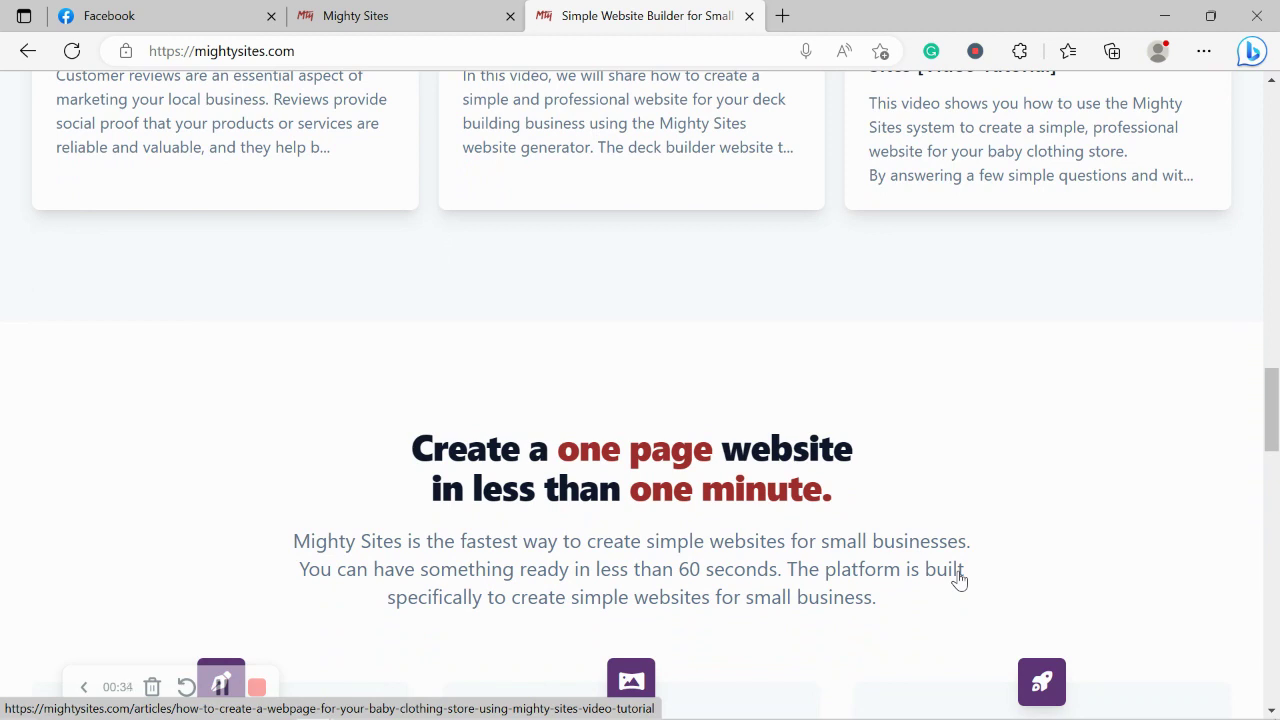
pyautogui.scroll(-1, 958, 580)
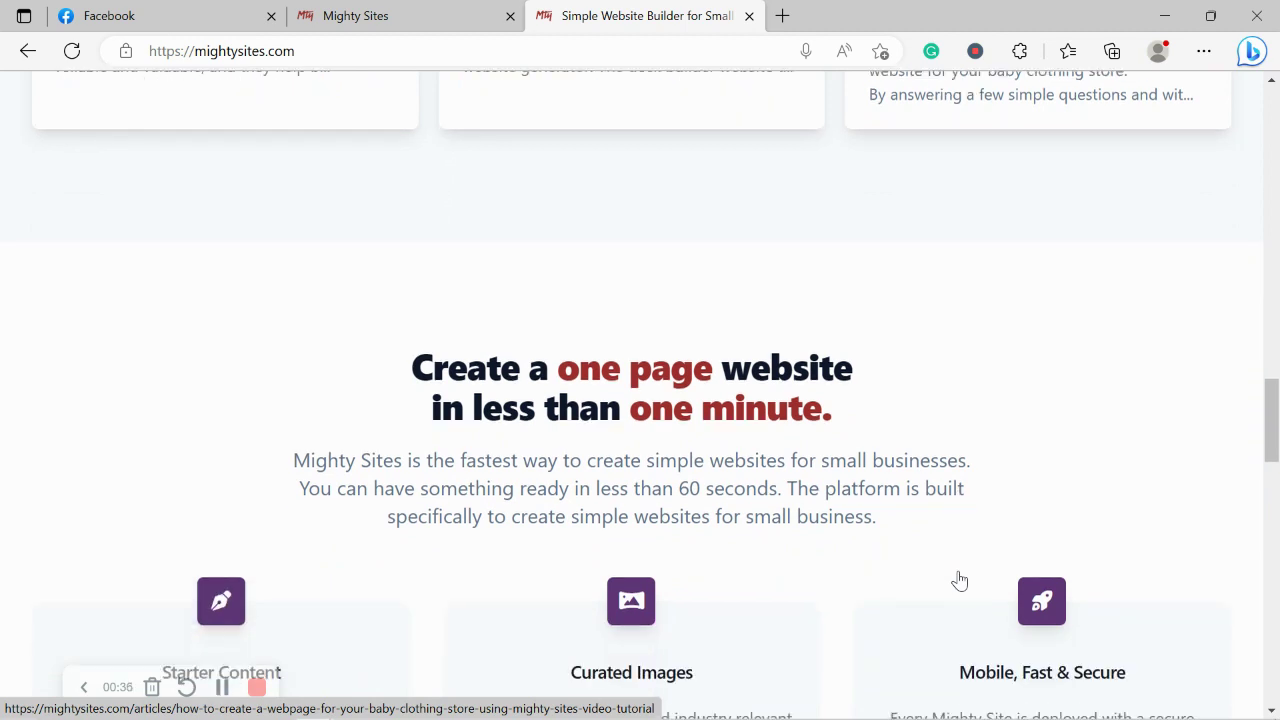
pyautogui.scroll(-1, 958, 580)
# Clear the stray text selection and switch to the 'Let's build another site!' tab.
pyautogui.moveTo(960, 583); pyautogui.dragTo(1033, 577)
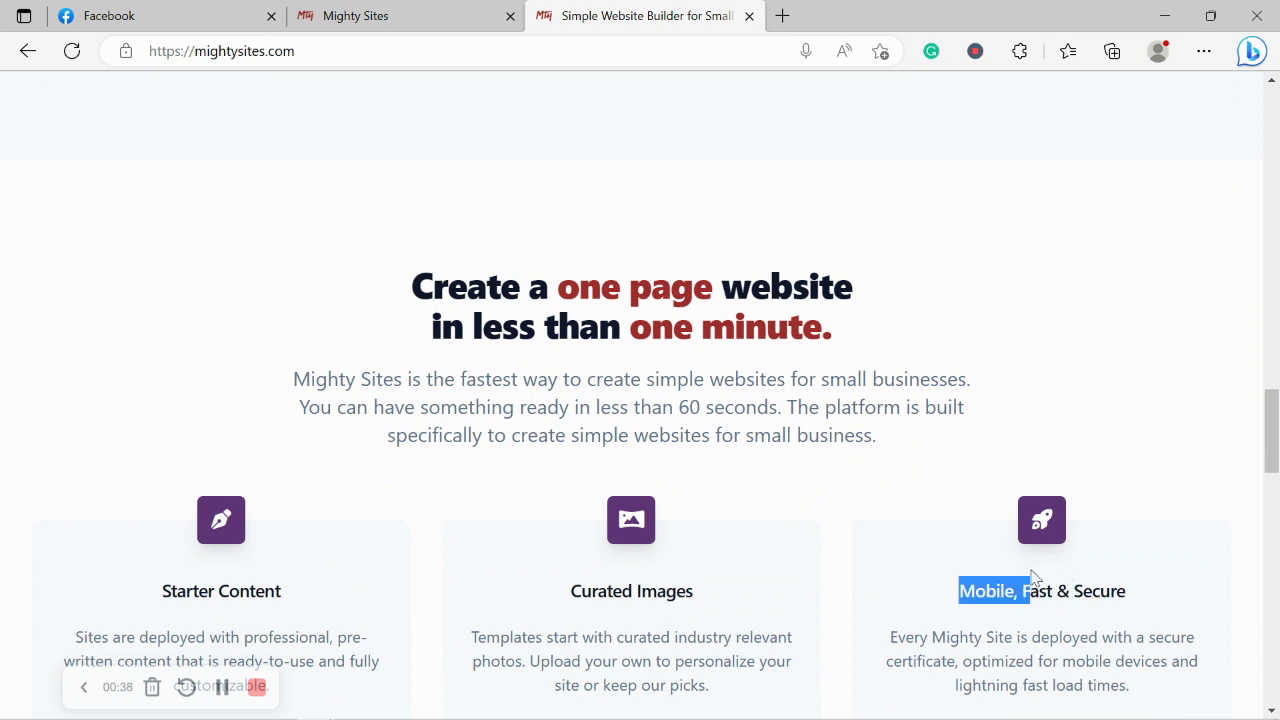
pyautogui.click(789, 489)
pyautogui.scroll(-1, 789, 489)
pyautogui.click(418, 10)
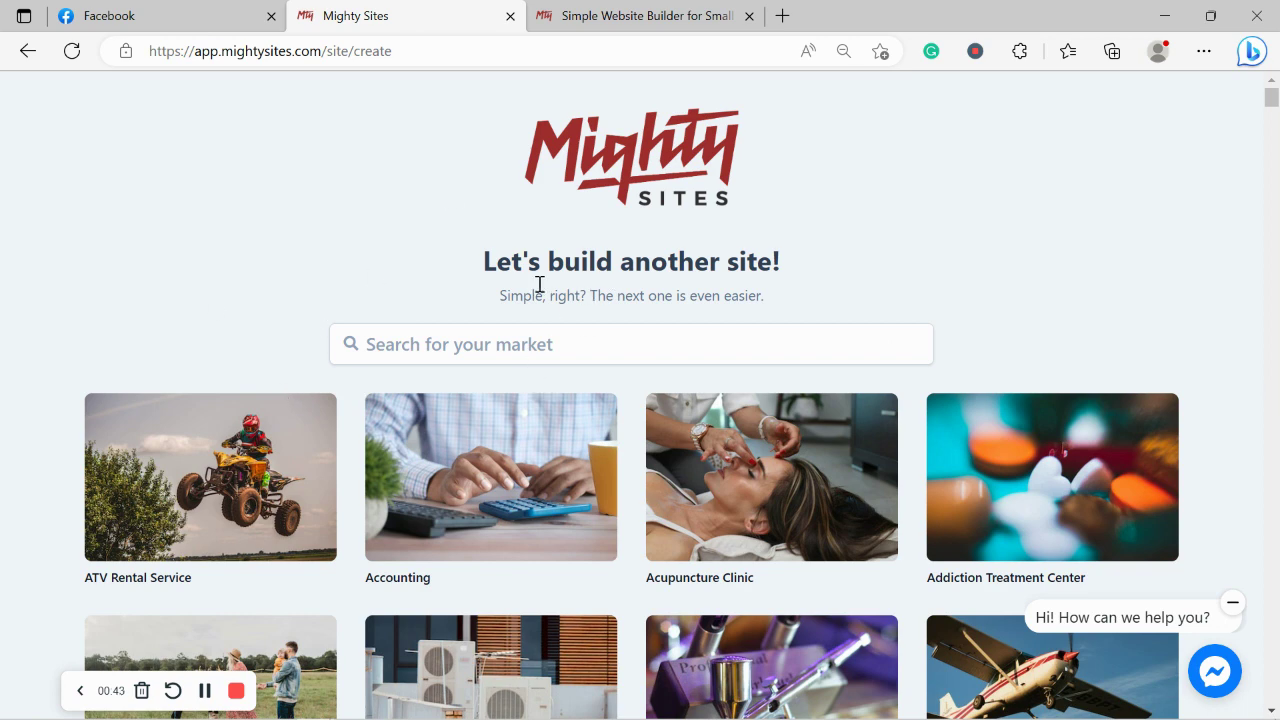
pyautogui.scroll(-1, 246, 271)
pyautogui.scroll(-5, 246, 271)
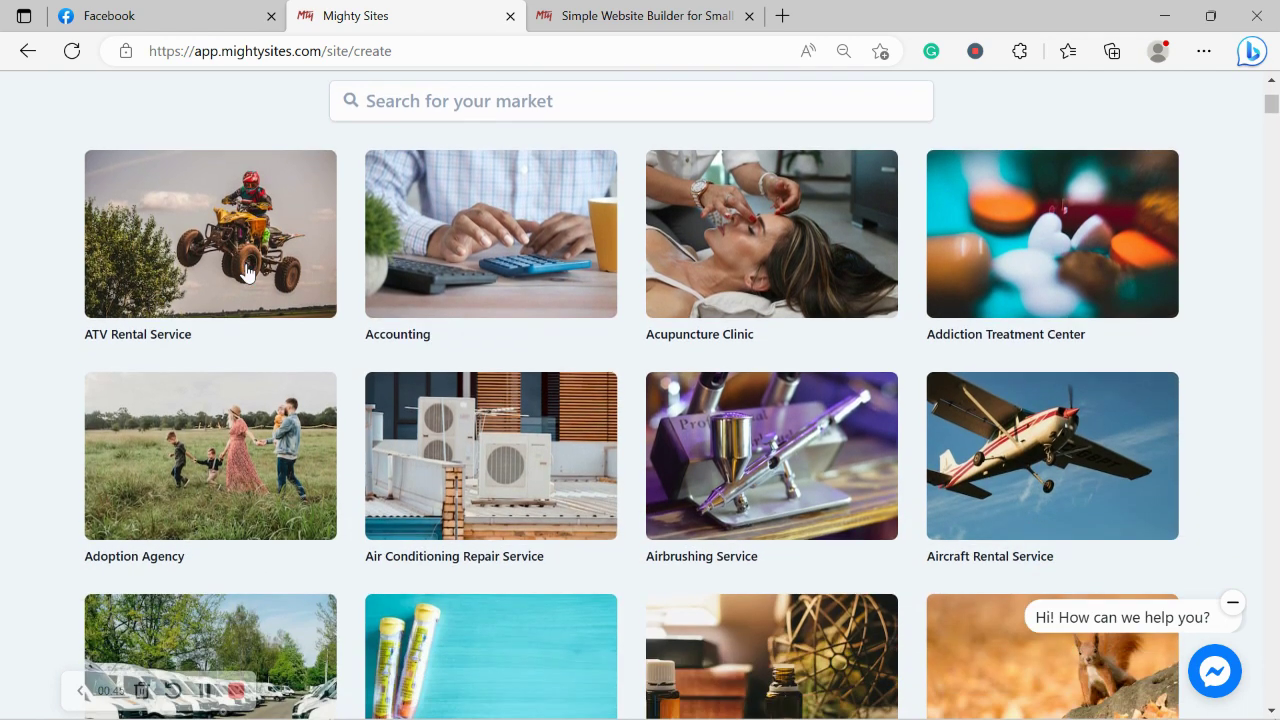
pyautogui.scroll(-2, 246, 273)
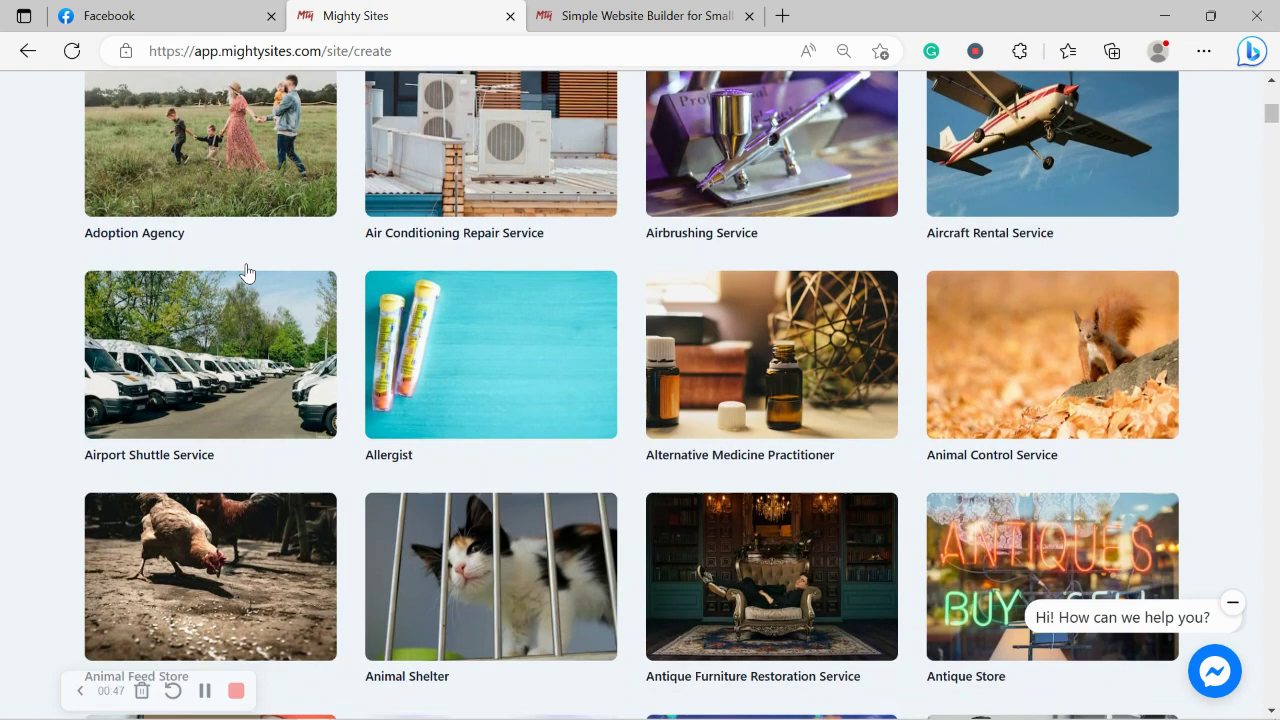
pyautogui.scroll(-1, 246, 271)
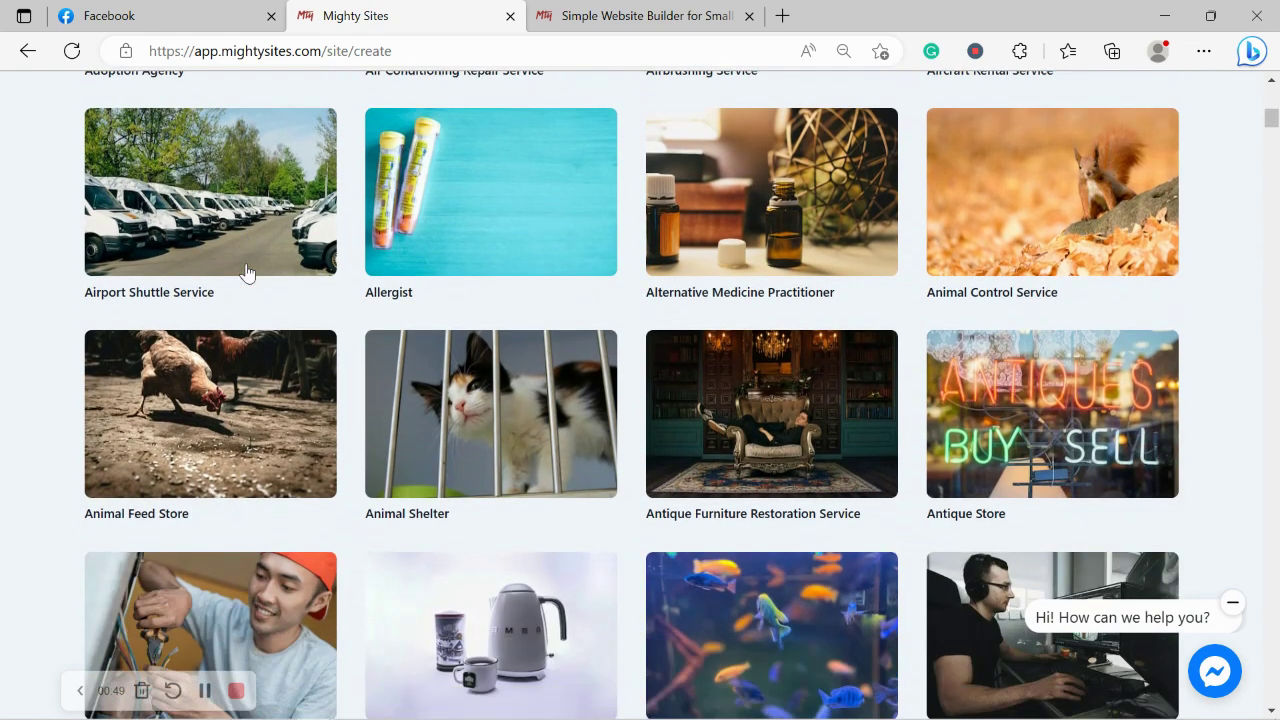
pyautogui.scroll(-1, 246, 273)
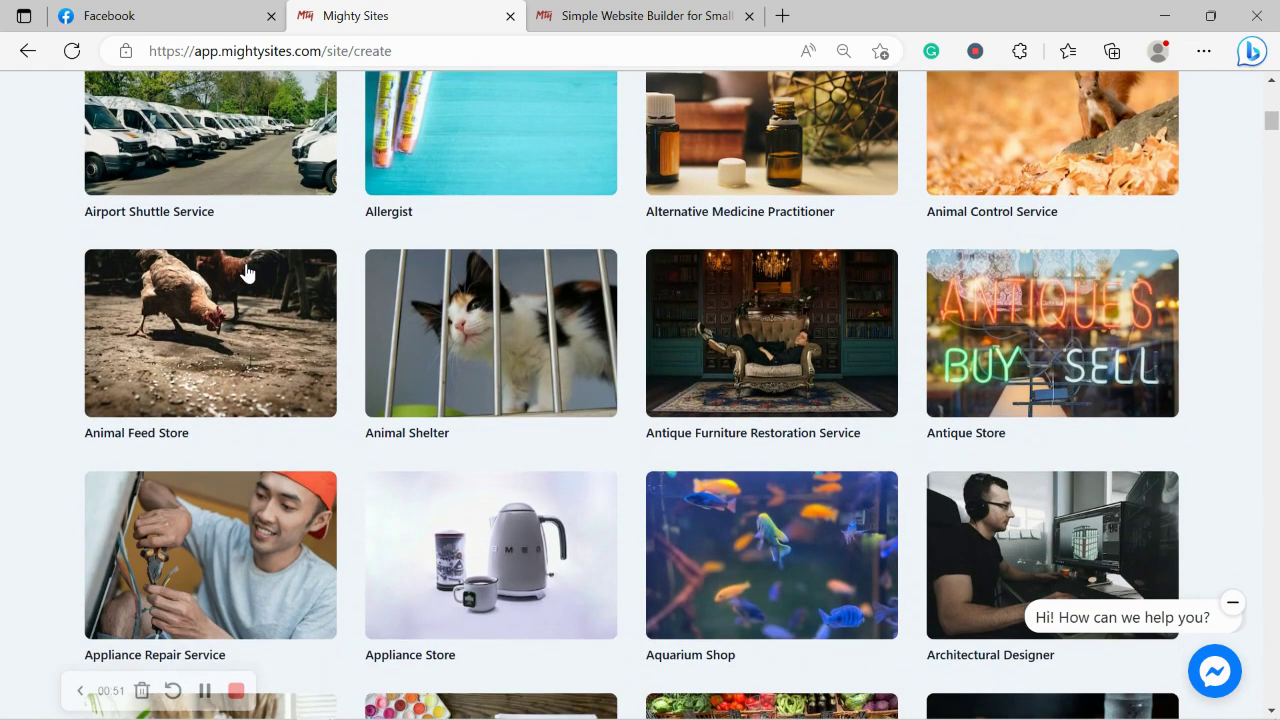
pyautogui.scroll(-2, 246, 271)
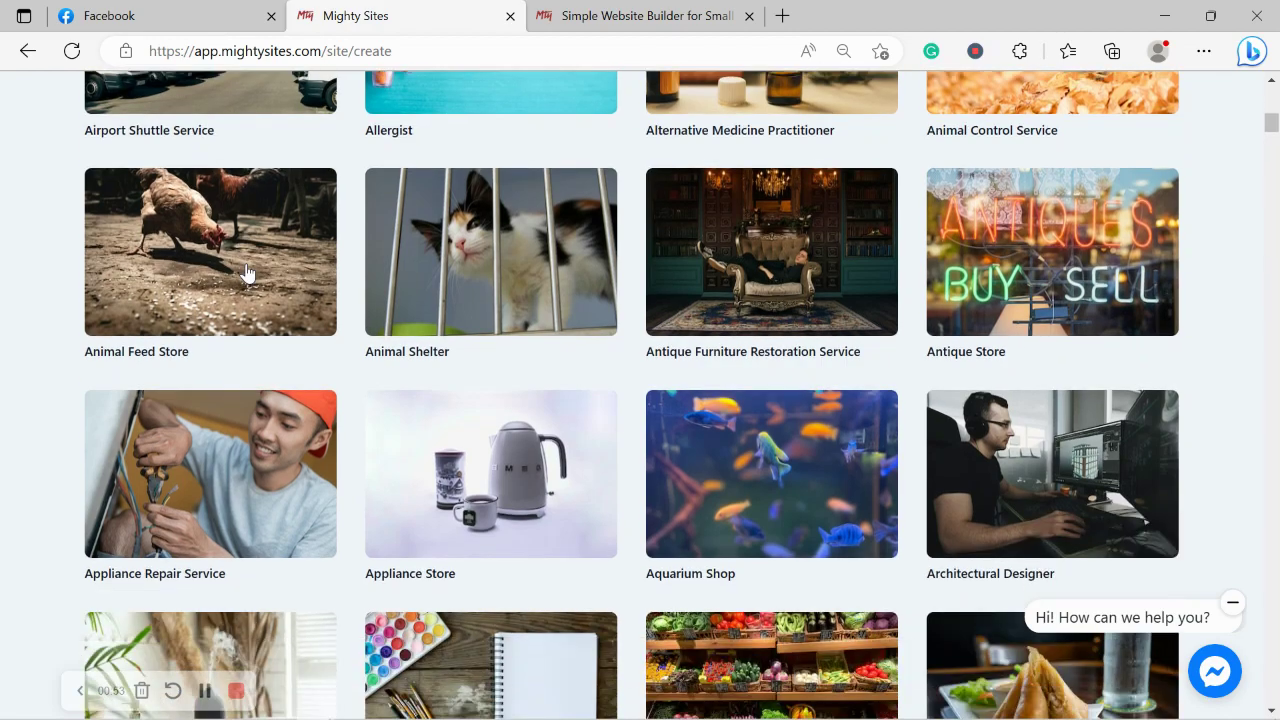
pyautogui.scroll(1, 246, 270)
pyautogui.scroll(10, 246, 270)
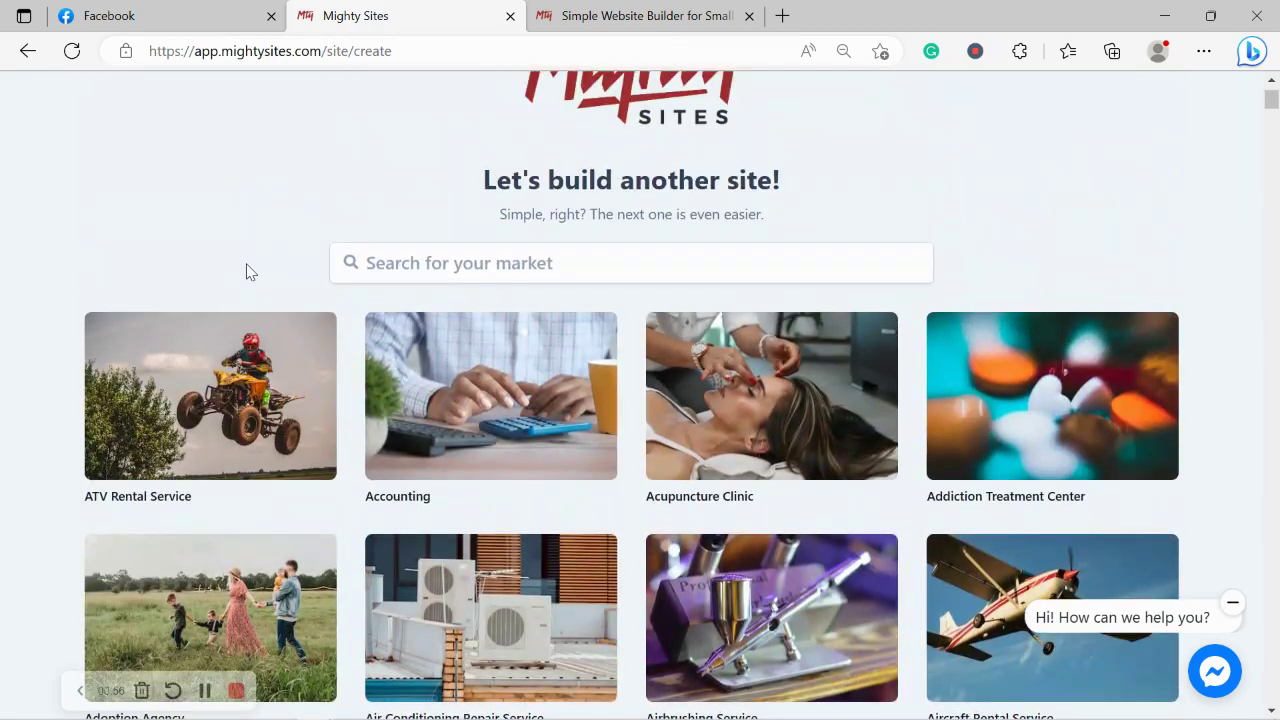
# Search the market templates for 'juic' and pick the Juice Shop template.
pyautogui.click(429, 272)
pyautogui.write('juic')
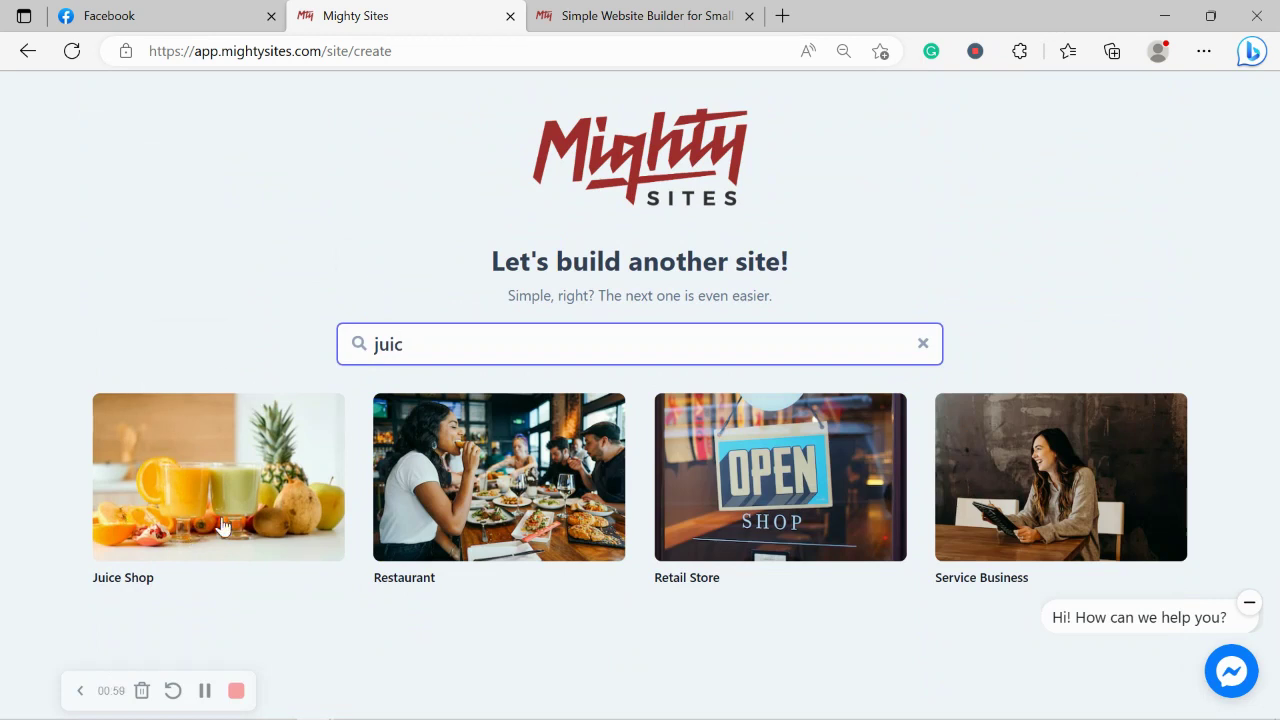
pyautogui.click(221, 516)
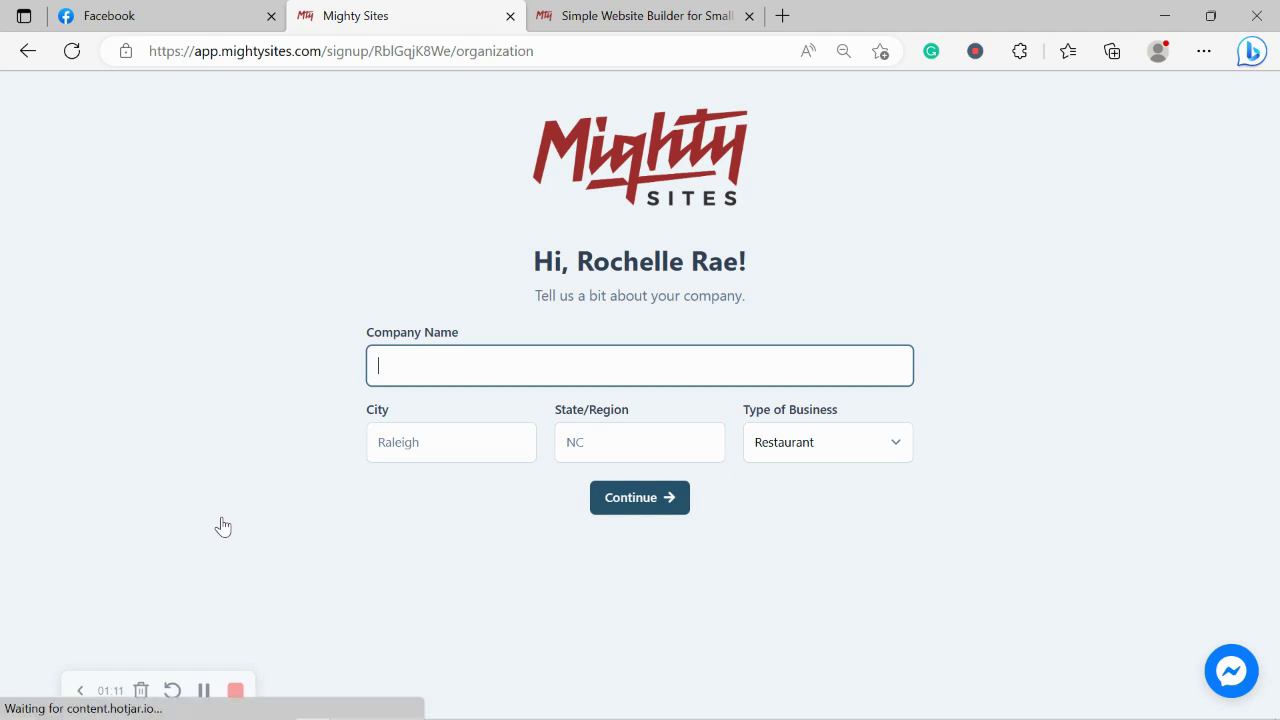
# Enter company Rehydrate in Denver, Colorado, keep business type Restaurant, and continue.
pyautogui.write('Rehydrat')
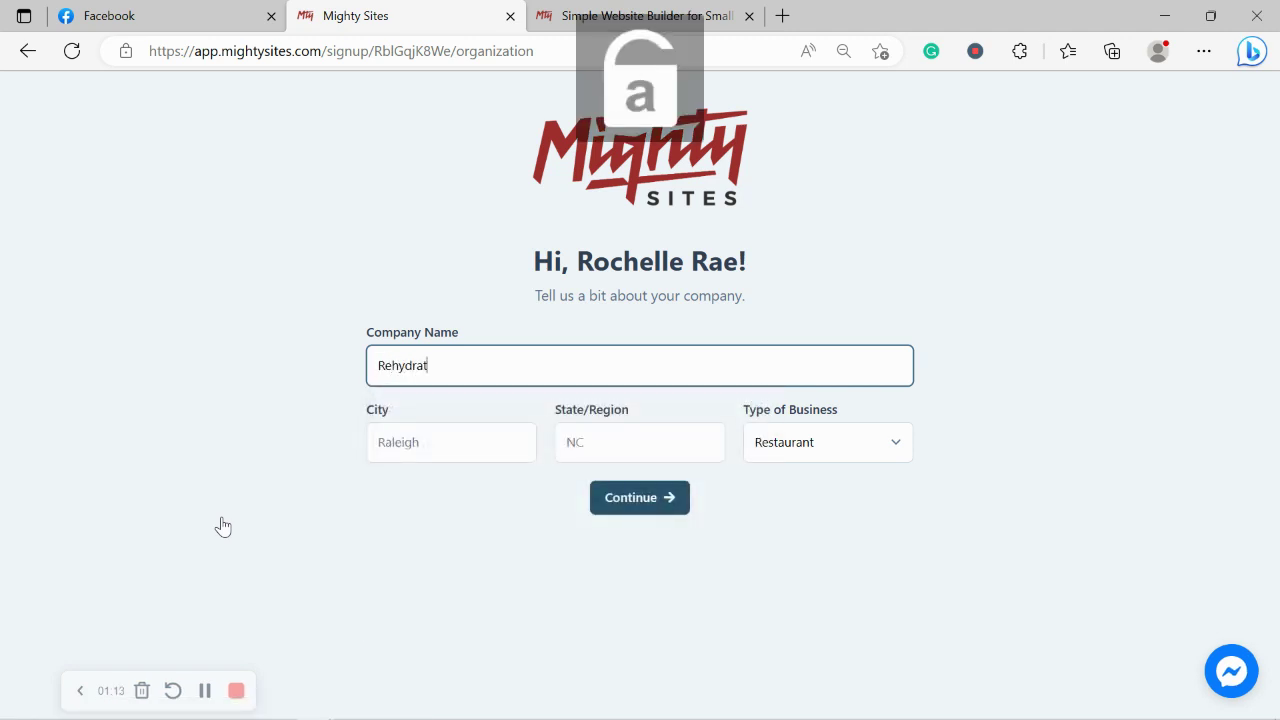
pyautogui.write('e')
pyautogui.click(457, 458)
pyautogui.write('De')
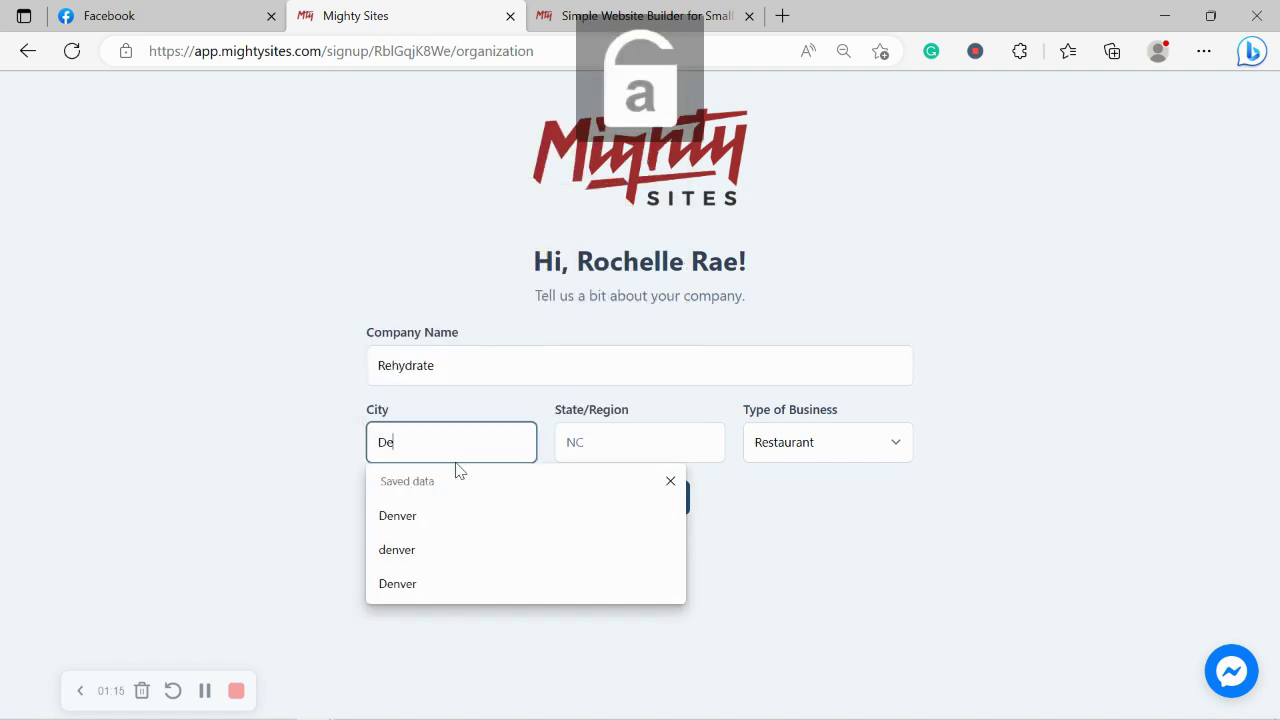
pyautogui.write('nver')
pyautogui.click(648, 443)
pyautogui.write('Colora')
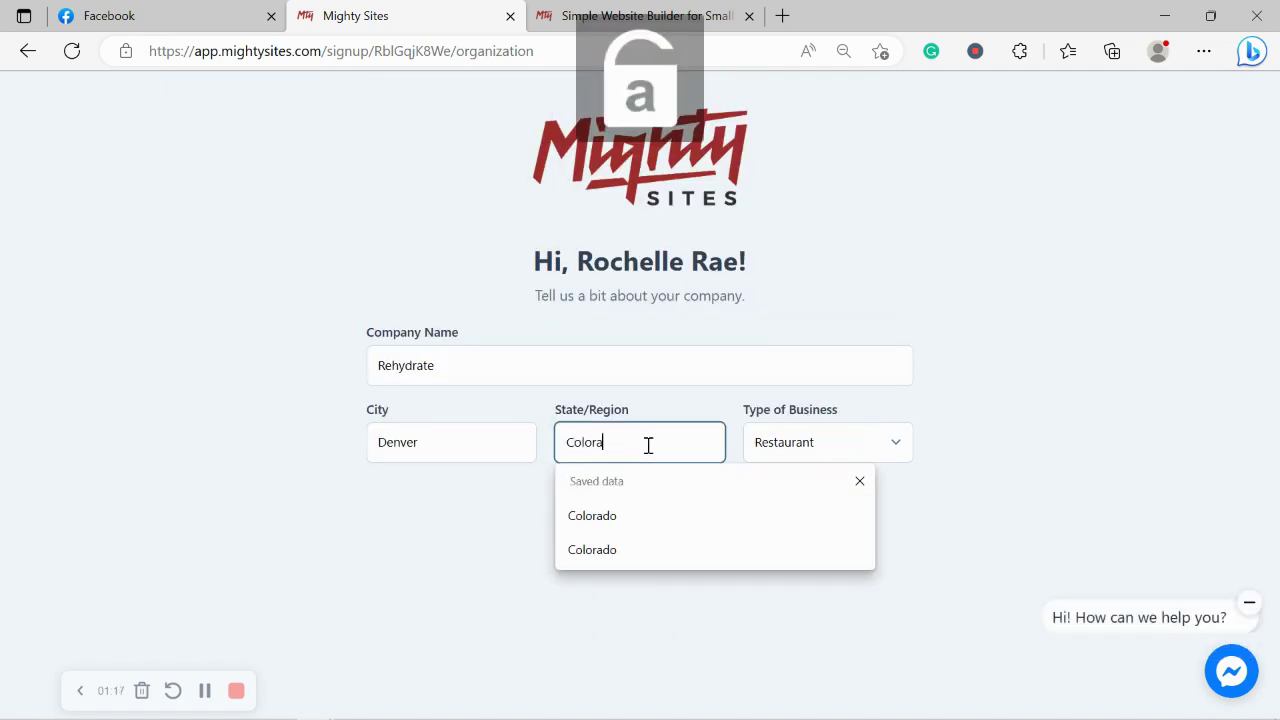
pyautogui.write('do')
pyautogui.click(953, 375)
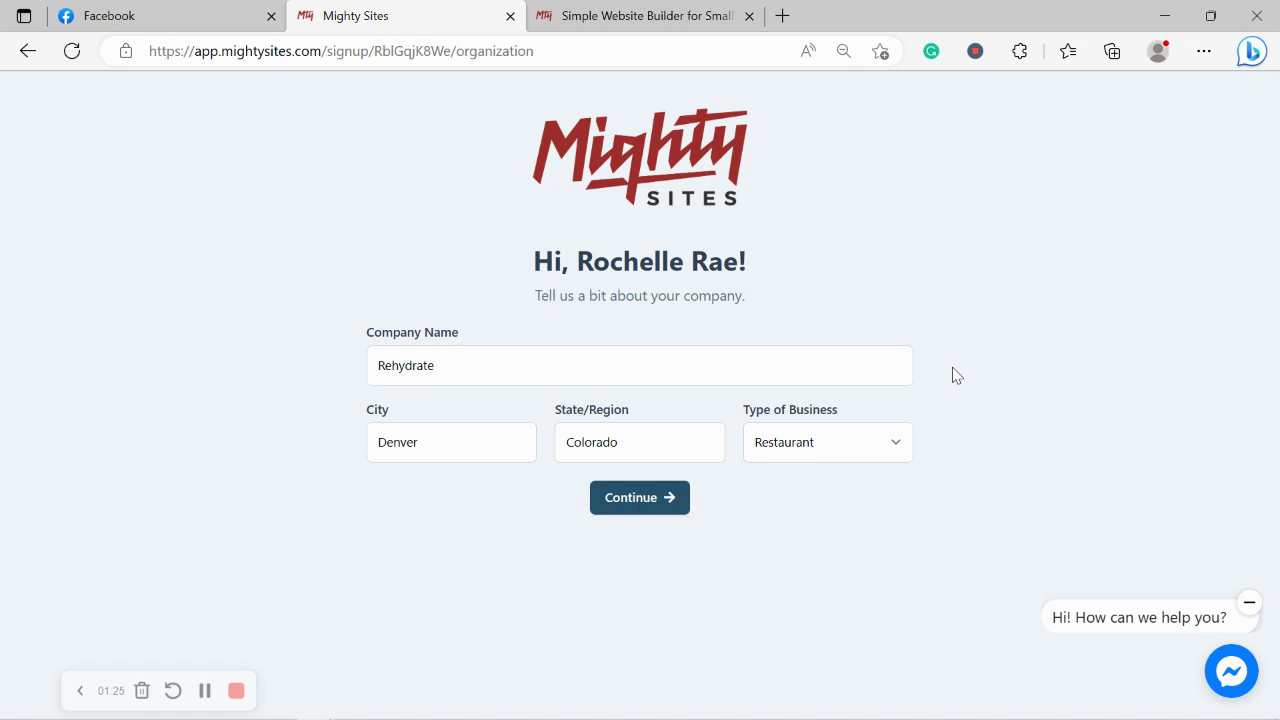
pyautogui.click(828, 450)
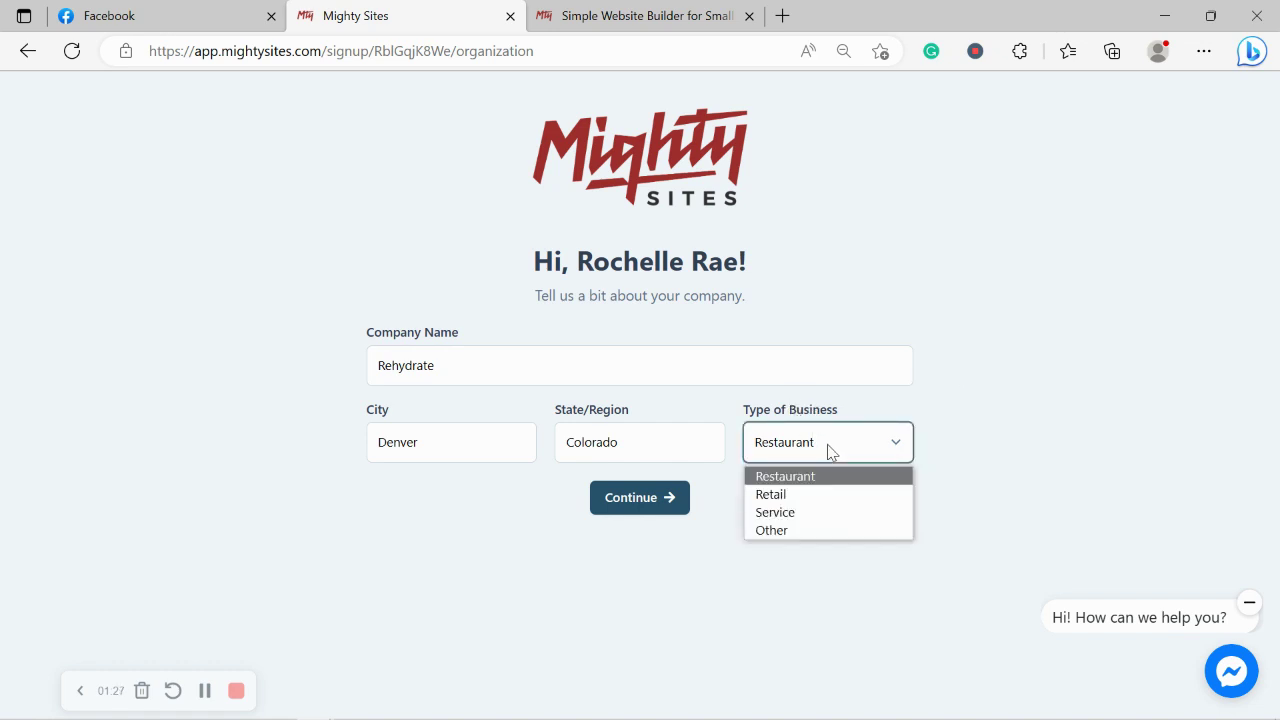
pyautogui.click(515, 522)
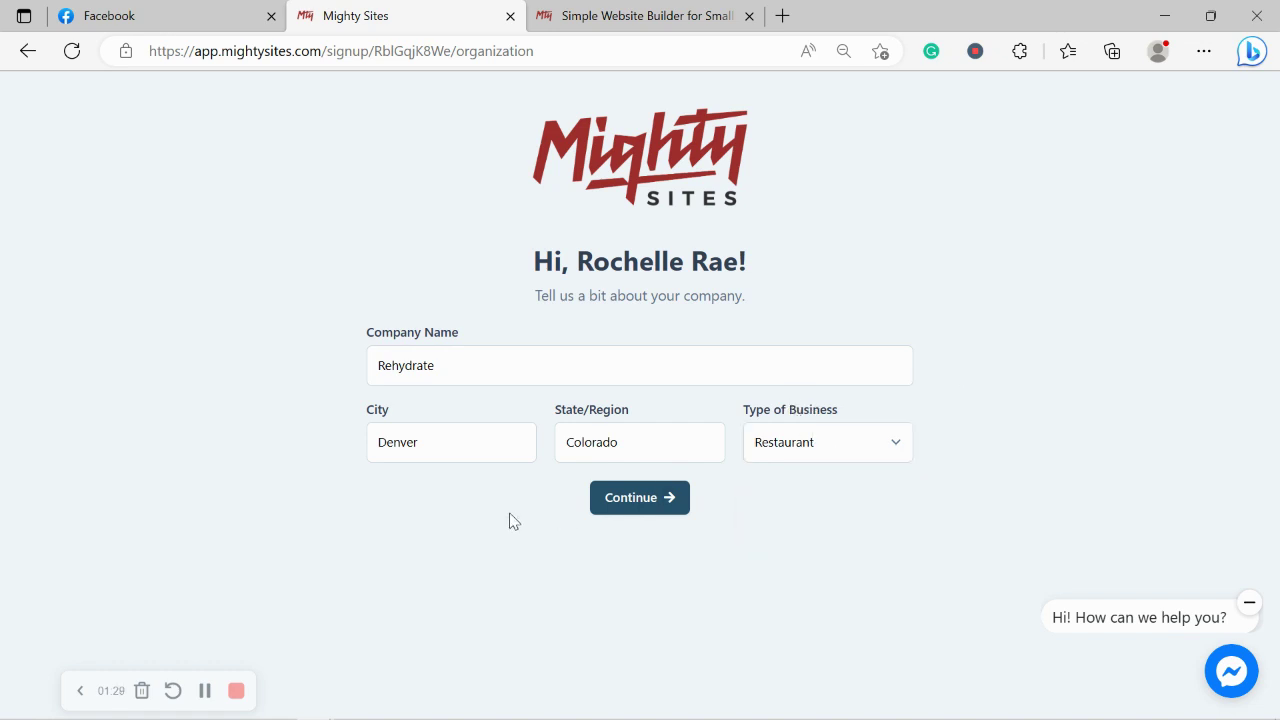
pyautogui.click(652, 517)
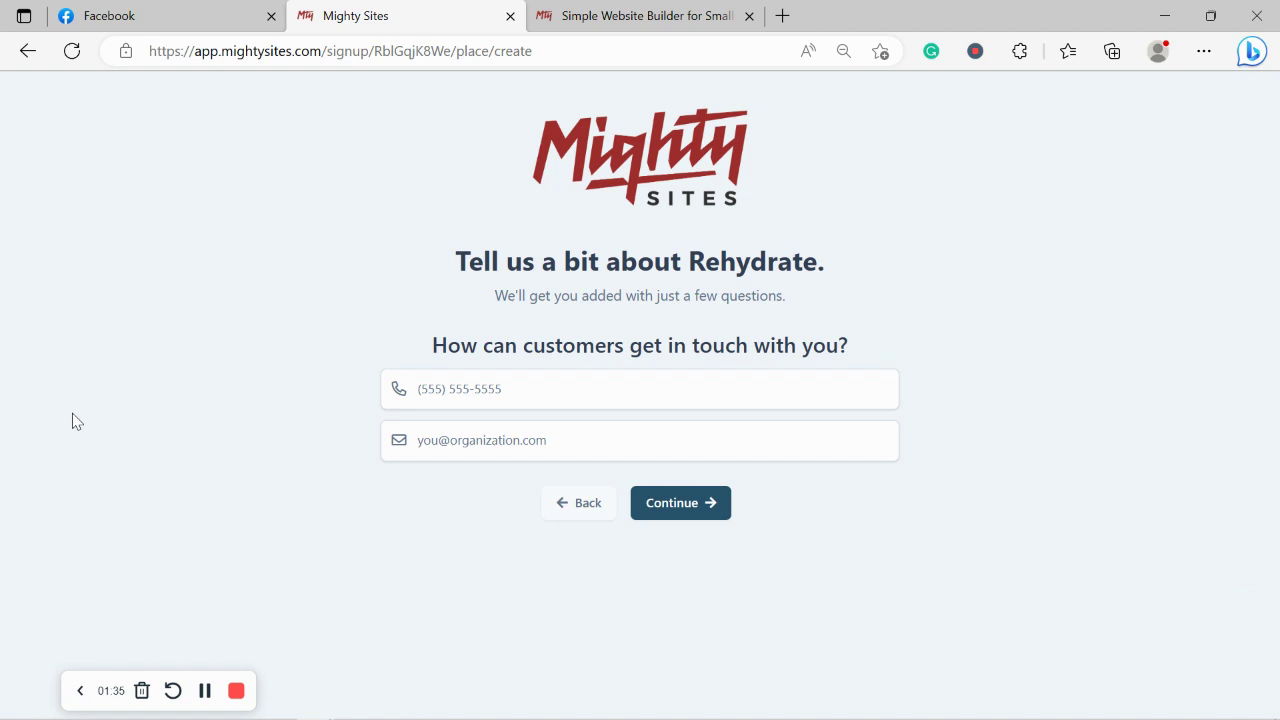
# Enter the business phone number and a contact e-mail at rehydrate.com, fixing the domain typo.
pyautogui.click(454, 391)
pyautogui.write('575-49')
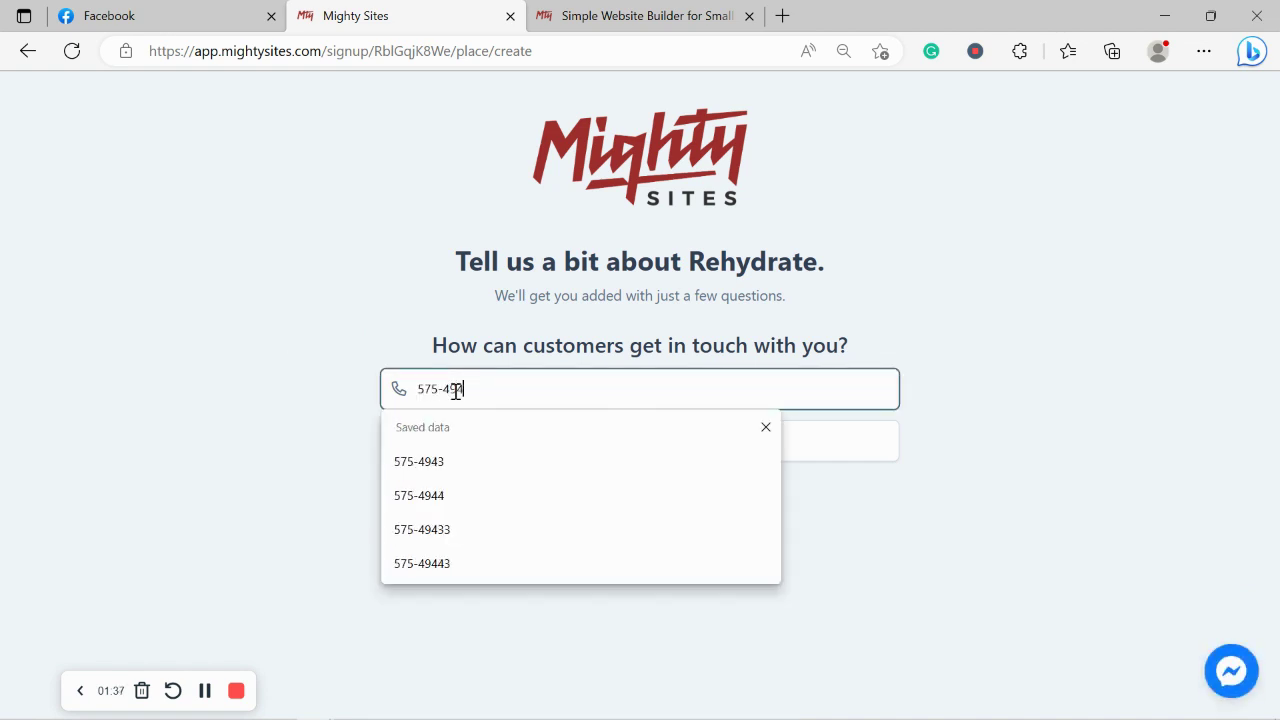
pyautogui.write('43')
pyautogui.click(846, 446)
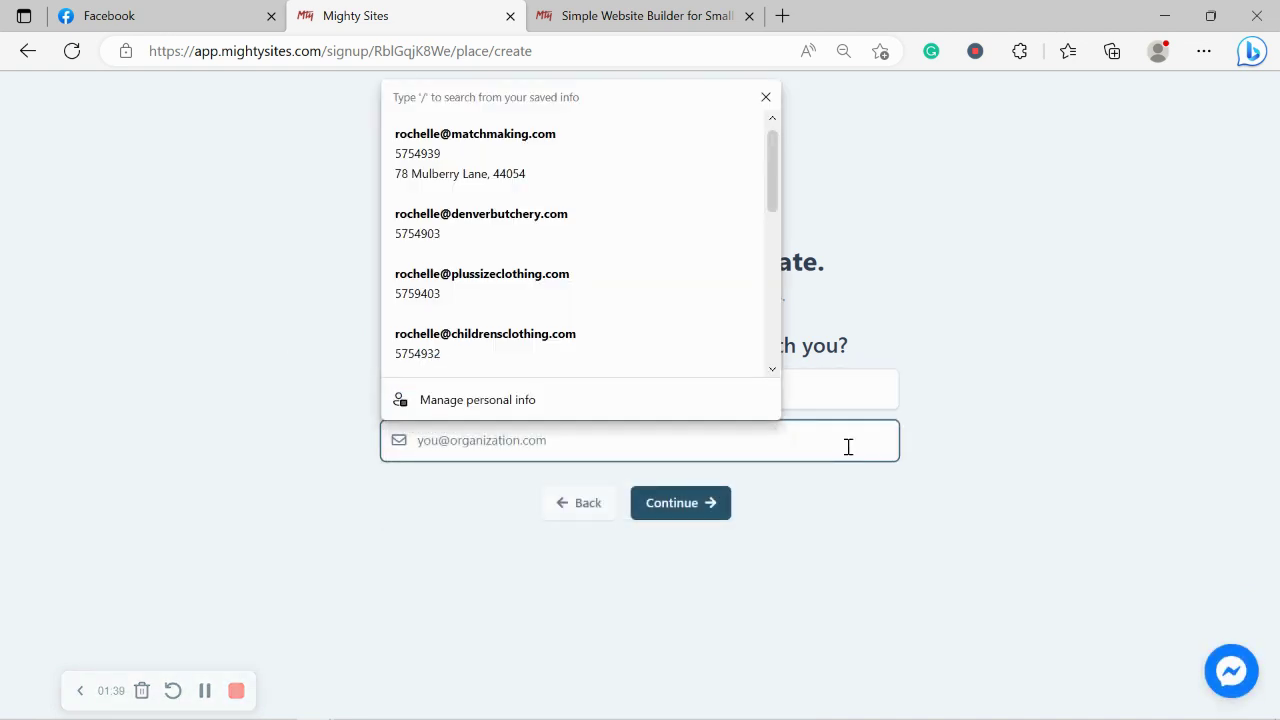
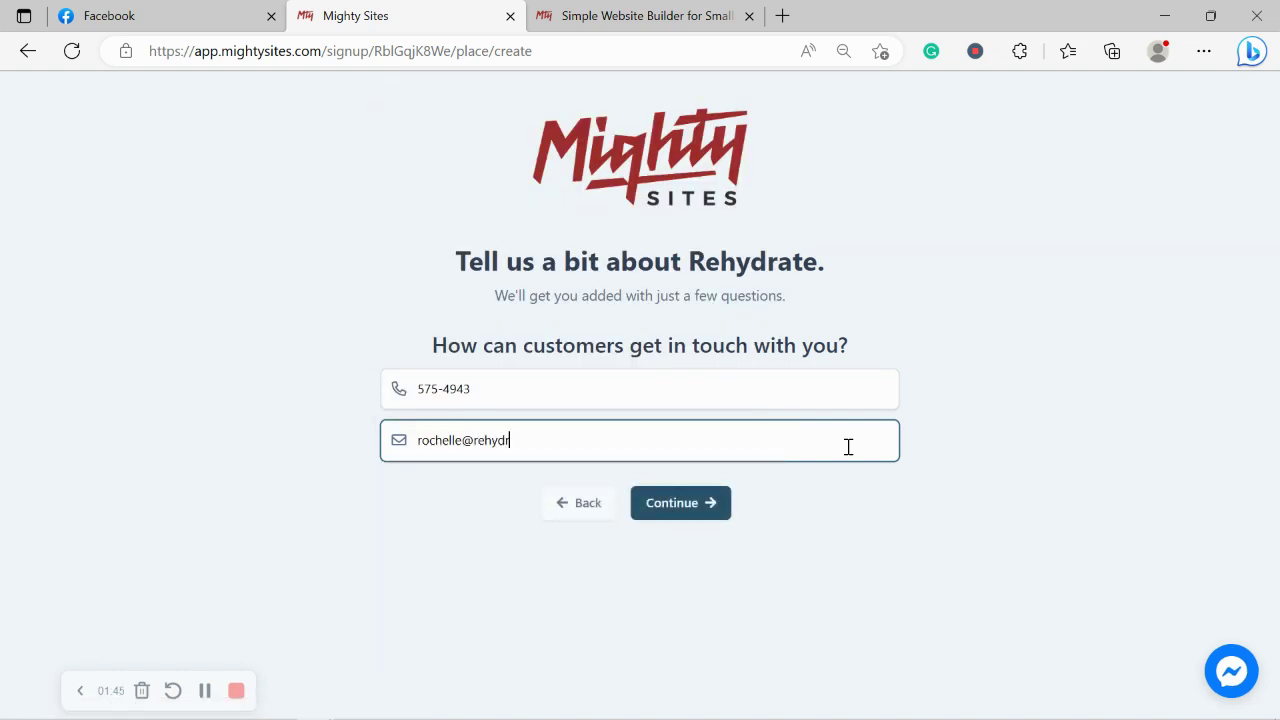
# Submit the contact details, then enter the business street address and postal code and continue.
pyautogui.click(703, 503)
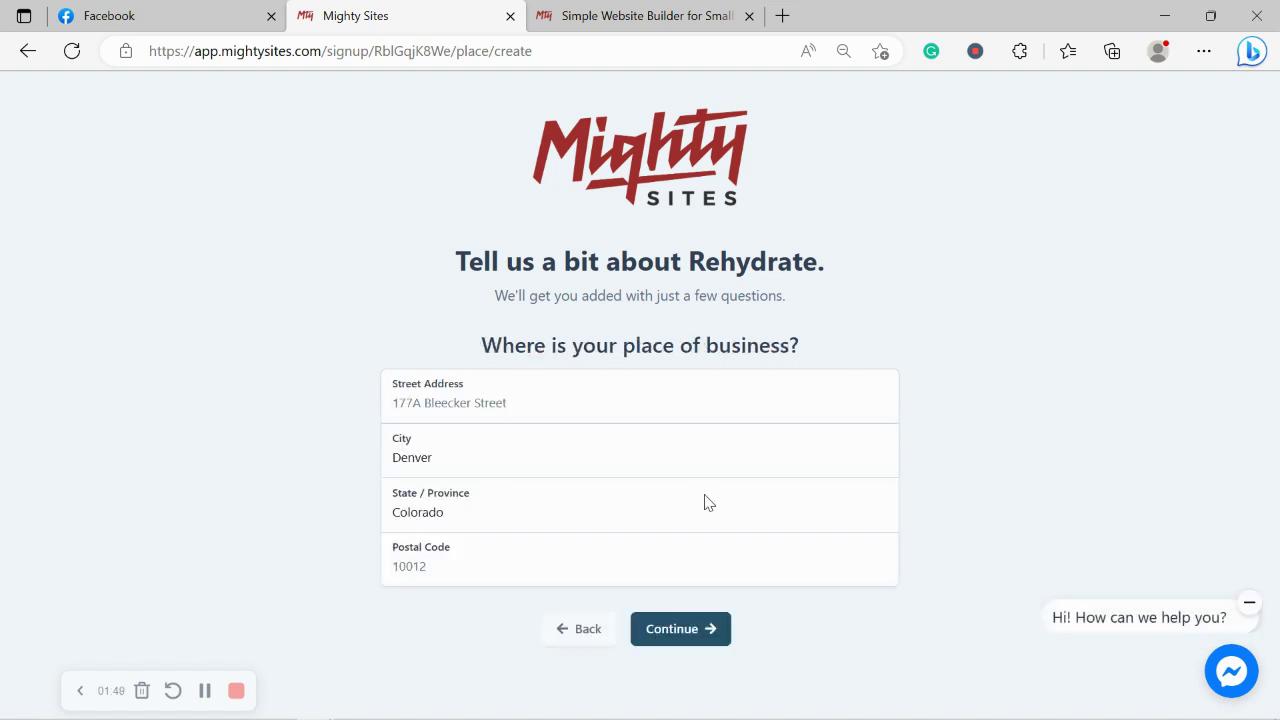
pyautogui.click(524, 400)
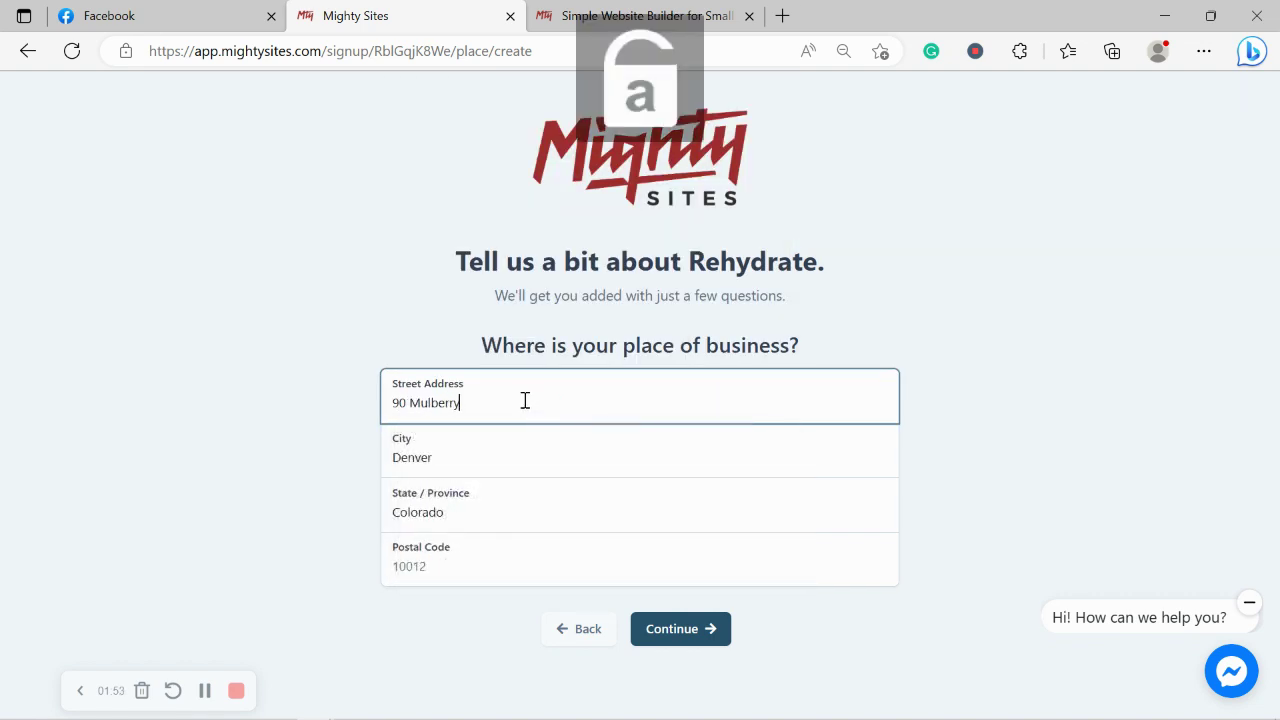
pyautogui.click(468, 574)
pyautogui.write('4')
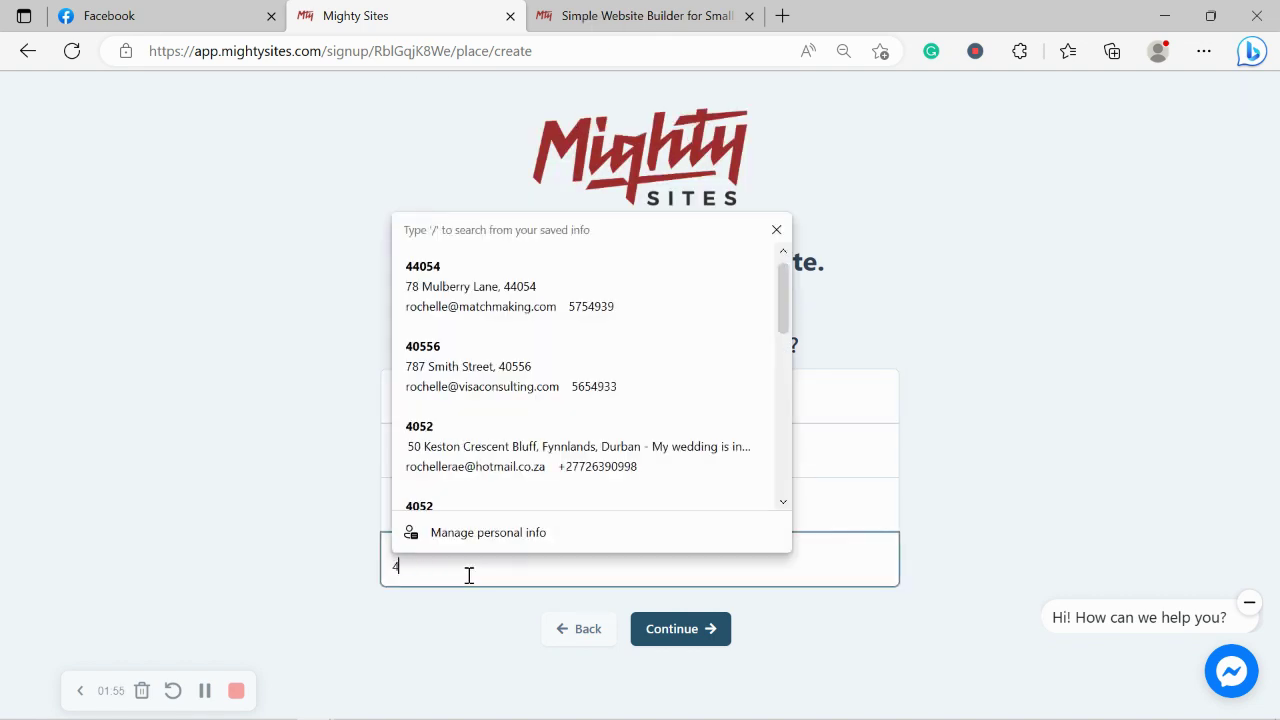
pyautogui.write('0545')
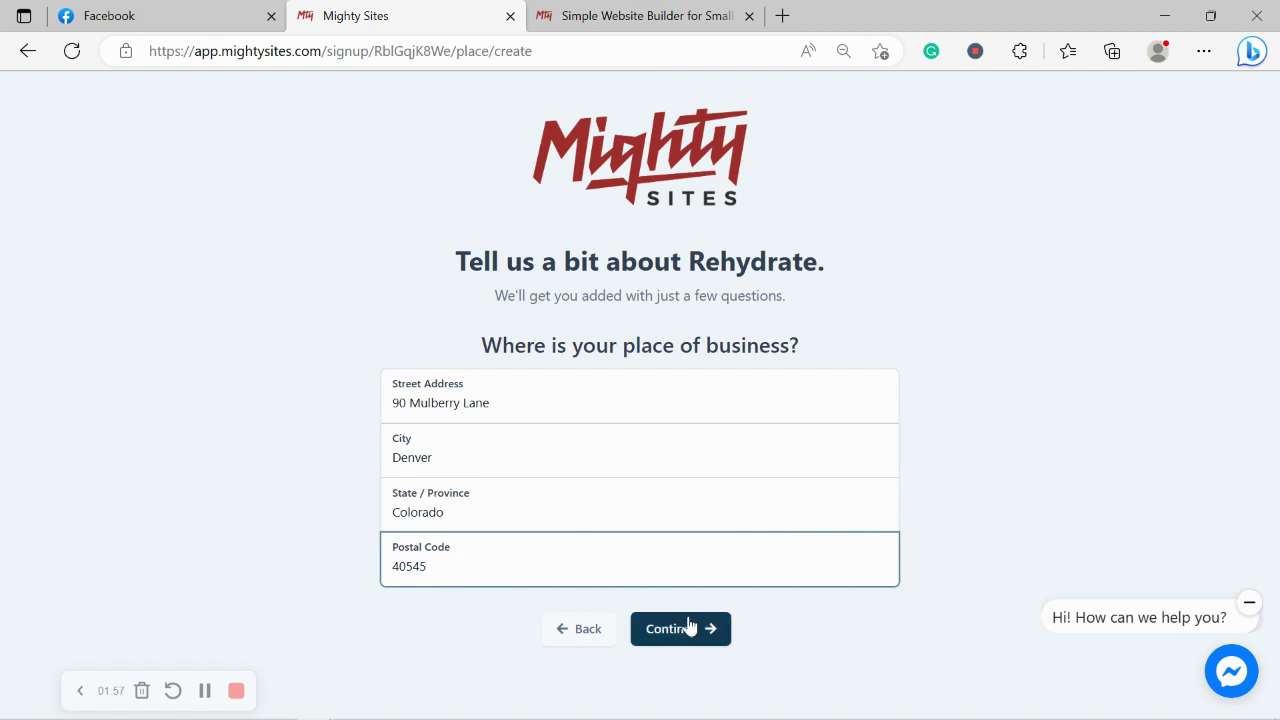
pyautogui.click(686, 628)
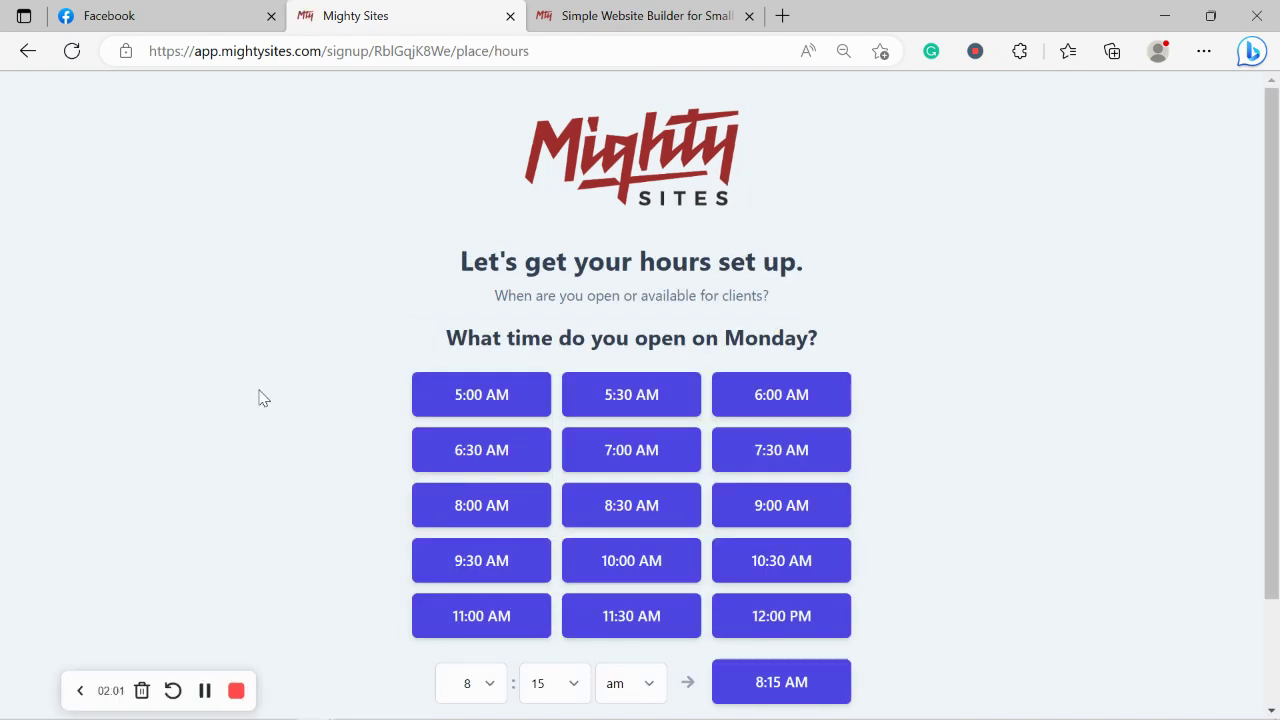
# Set Monday's hours to 9:00 AM–6:00 PM.
pyautogui.scroll(-1, 757, 213)
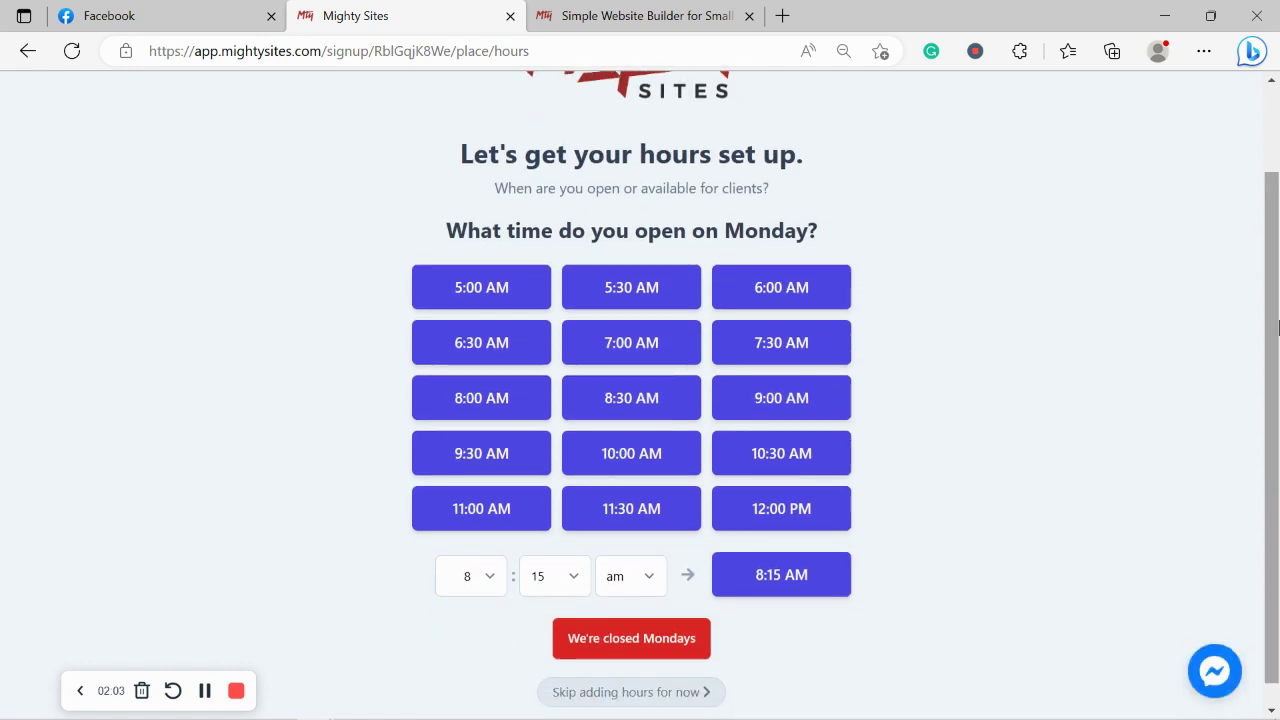
pyautogui.click(776, 398)
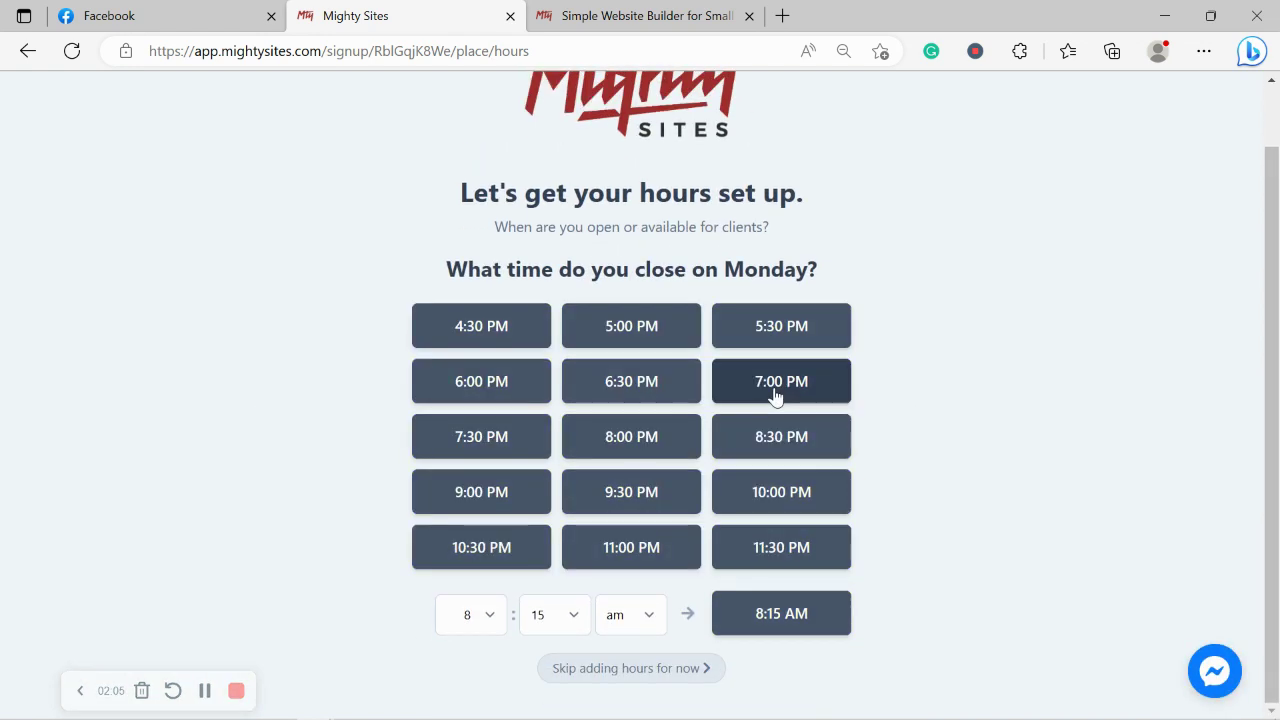
pyautogui.click(475, 389)
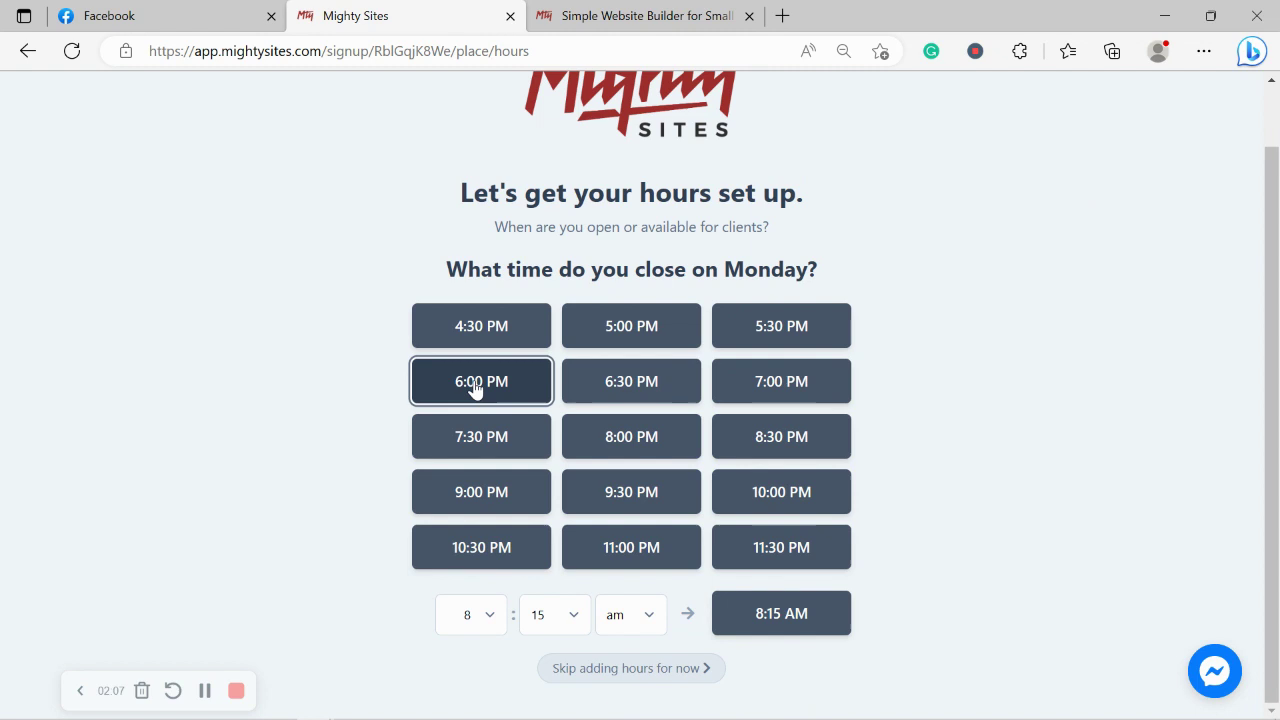
# Apply the same hours to Tuesday through Saturday and mark the business closed on Sundays.
pyautogui.click(578, 358)
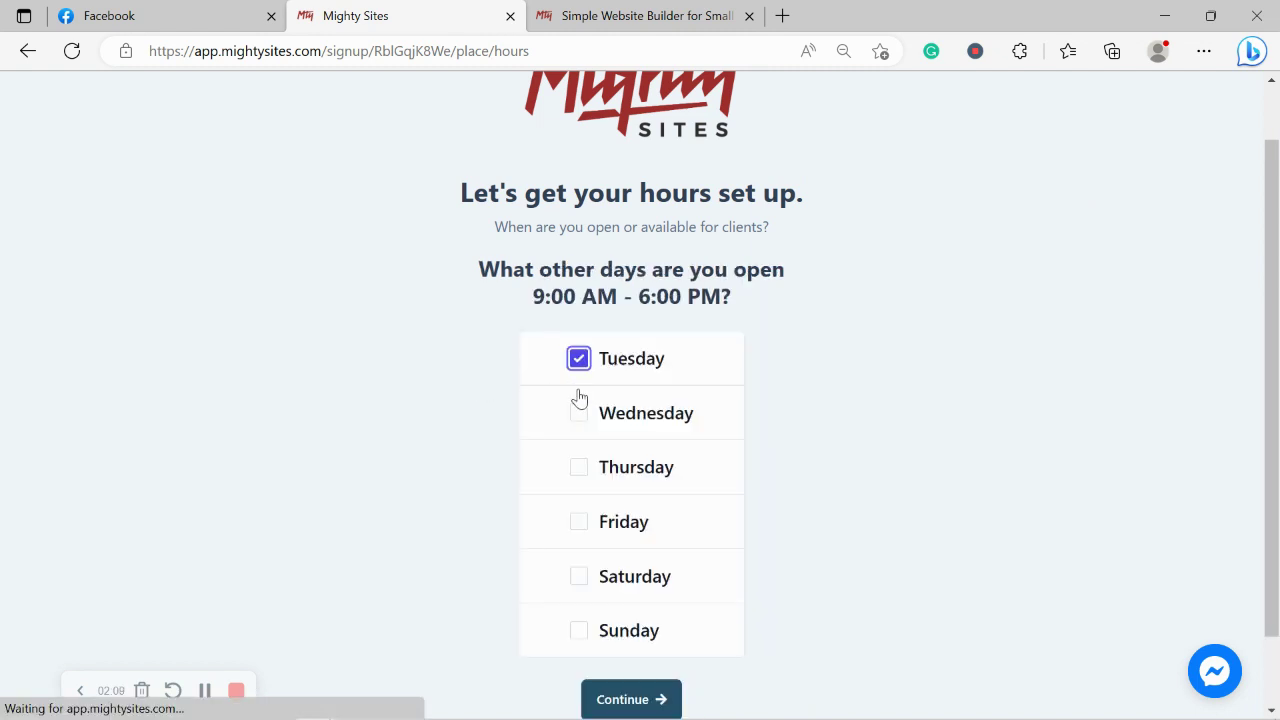
pyautogui.click(579, 412)
pyautogui.click(586, 494)
pyautogui.click(562, 518)
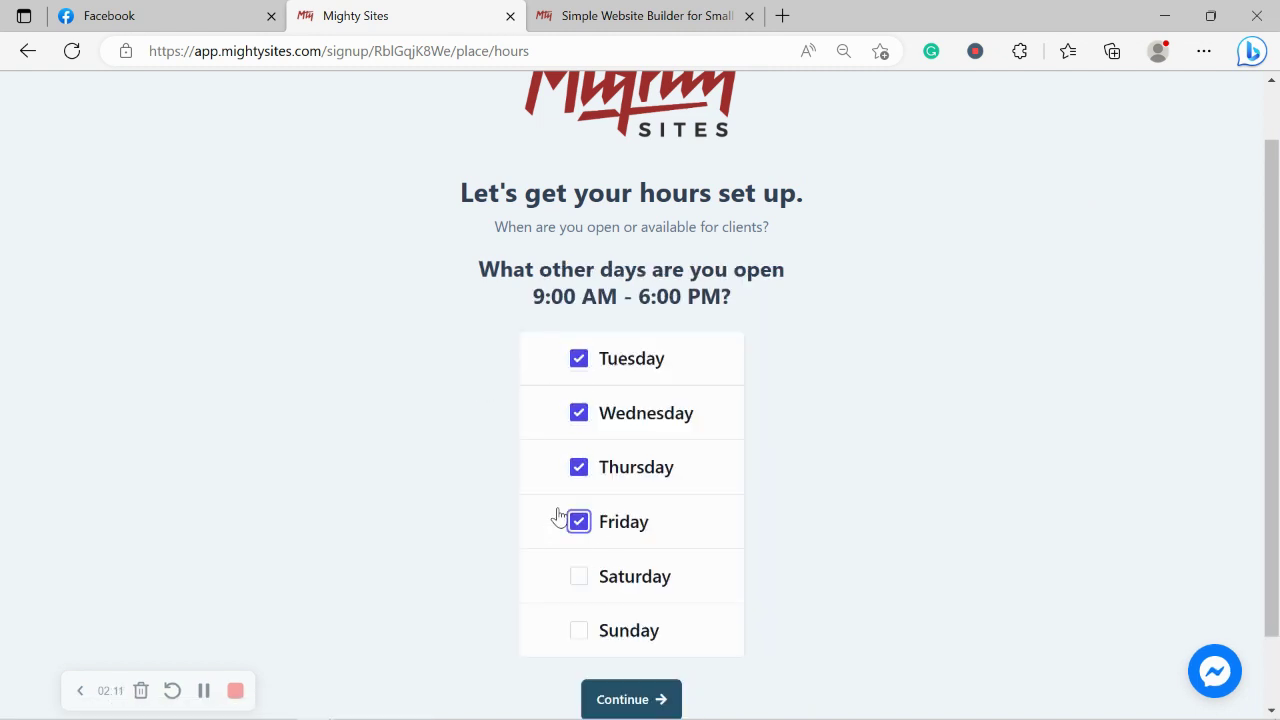
pyautogui.click(578, 578)
pyautogui.click(630, 698)
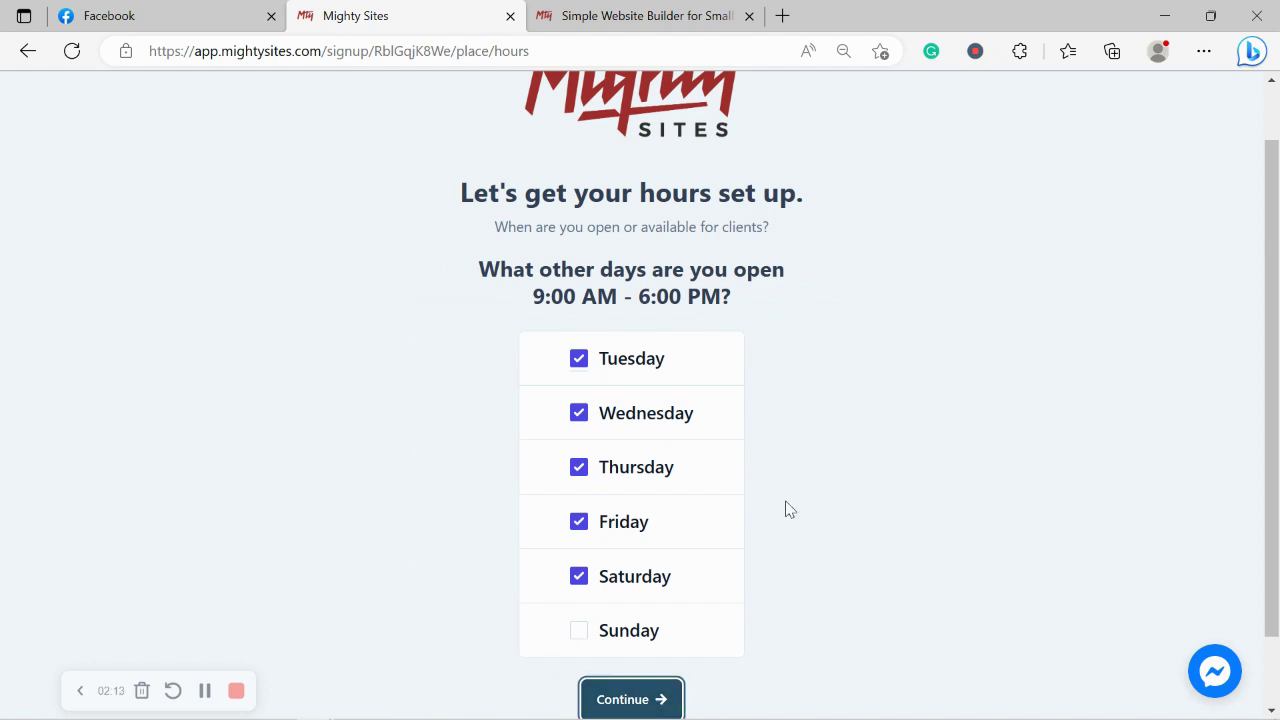
pyautogui.click(659, 685)
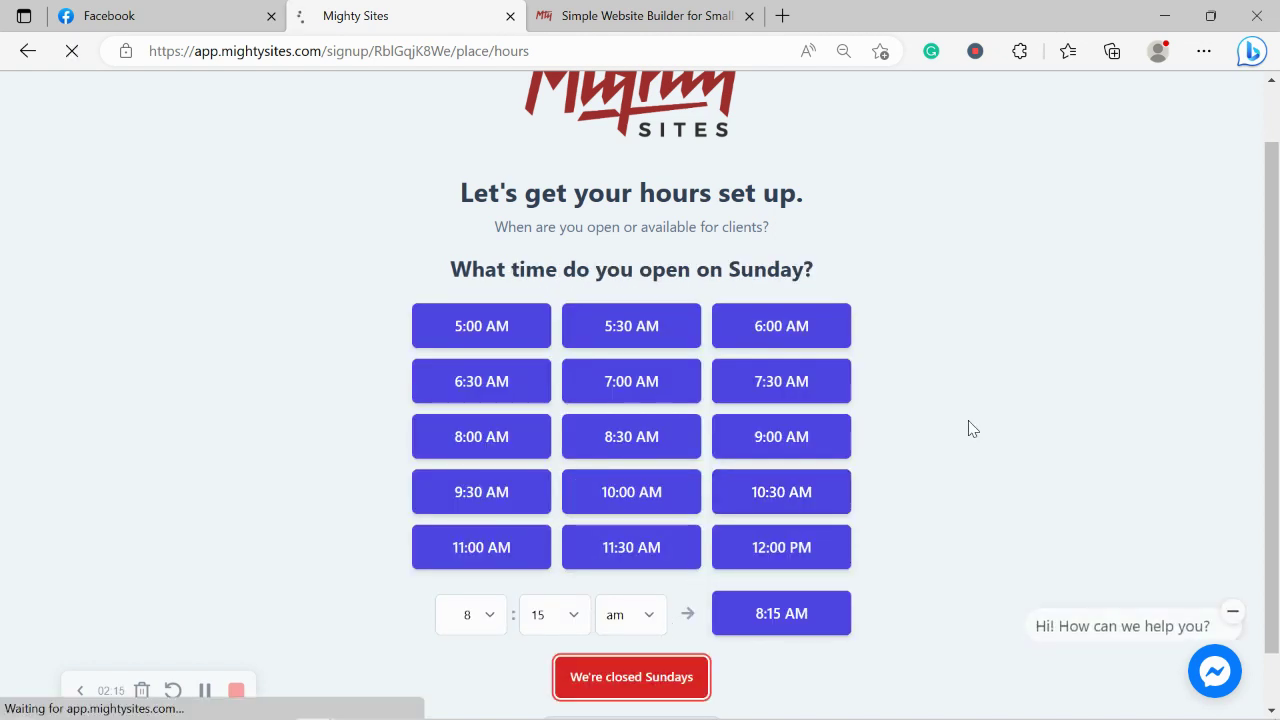
# Scroll the review summary and accept it with 'Looks good, next' to generate the site.
pyautogui.scroll(-3, 968, 428)
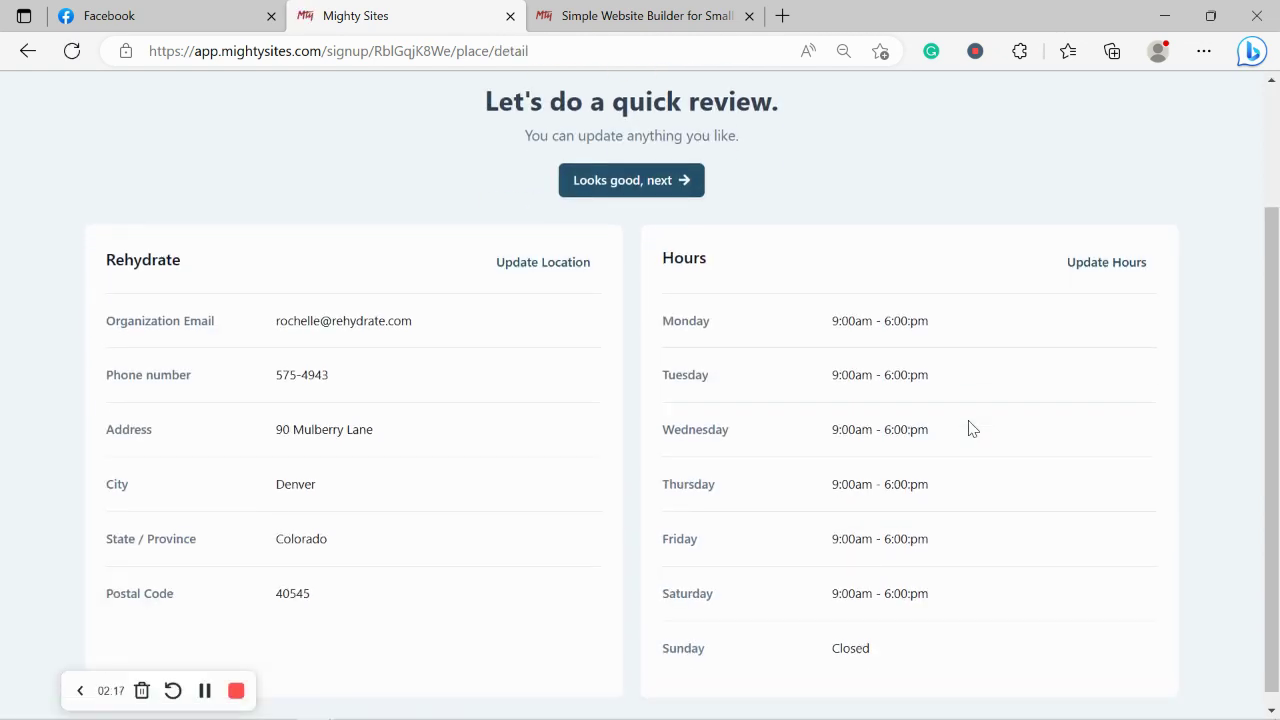
pyautogui.click(684, 177)
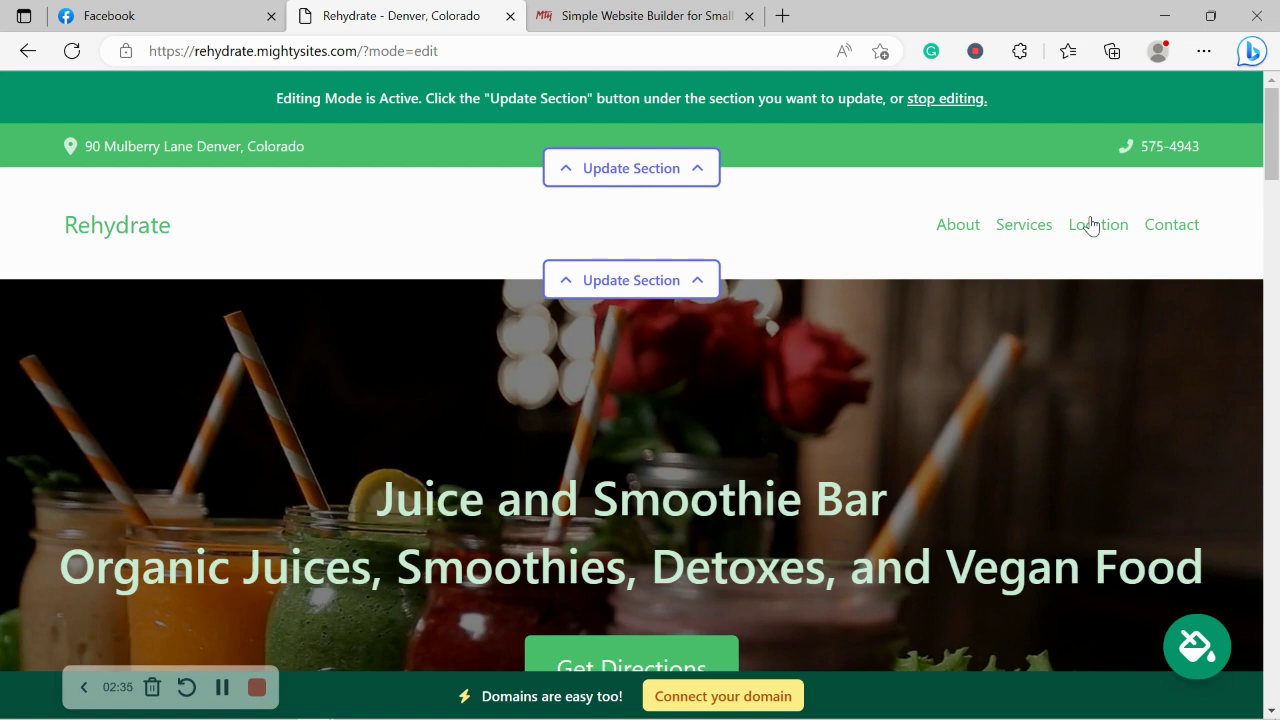
# Scroll the editing view down to the About Us section beside the juice photo.
pyautogui.scroll(-4, 1089, 220)
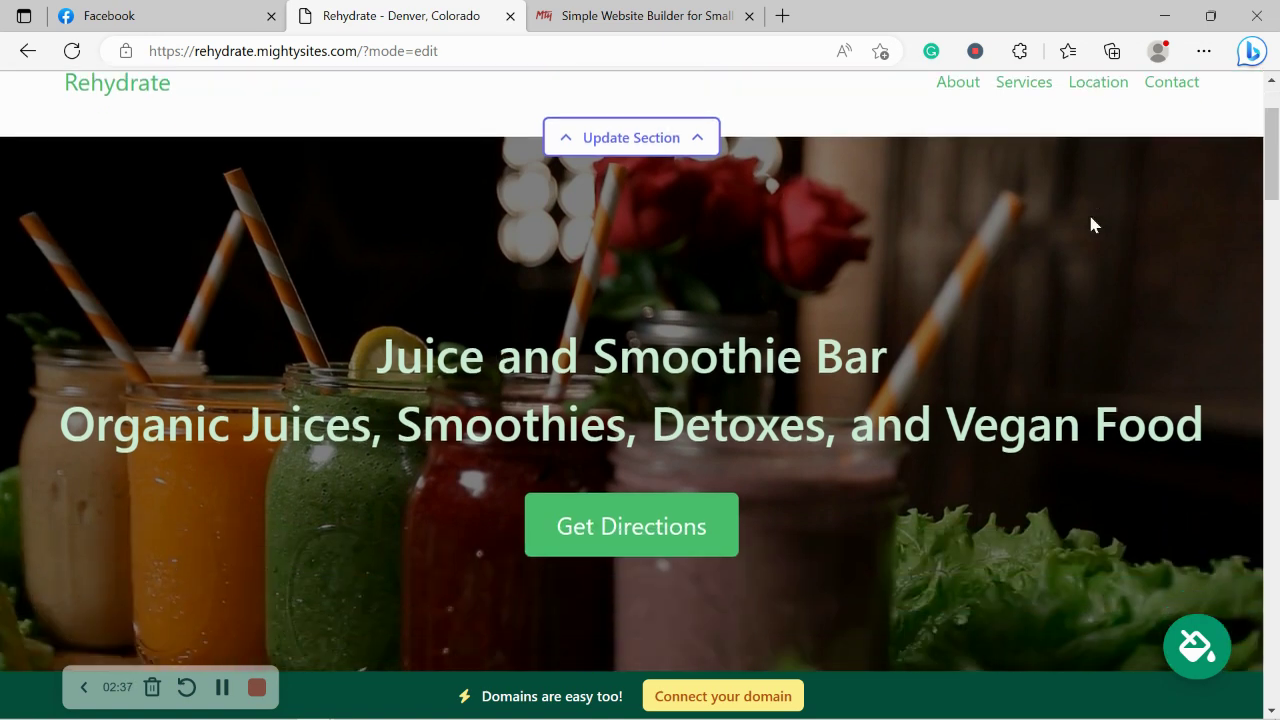
pyautogui.scroll(-6, 1092, 217)
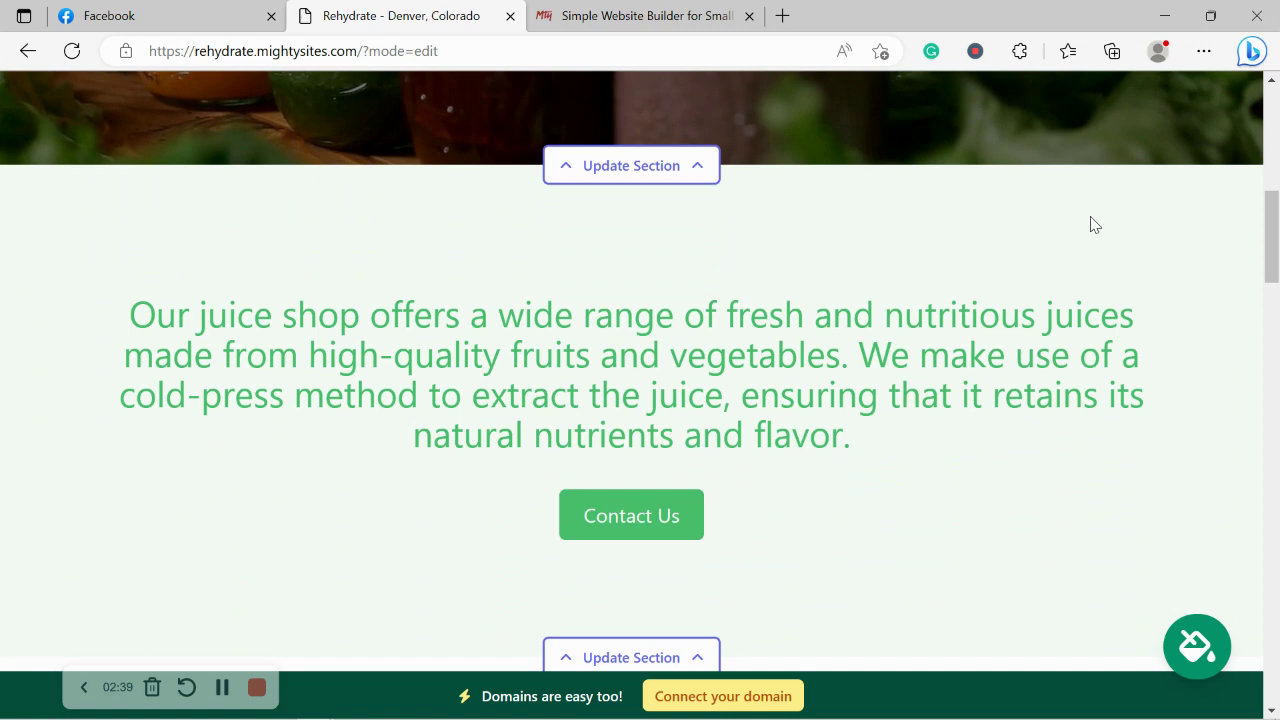
pyautogui.scroll(-3, 1092, 217)
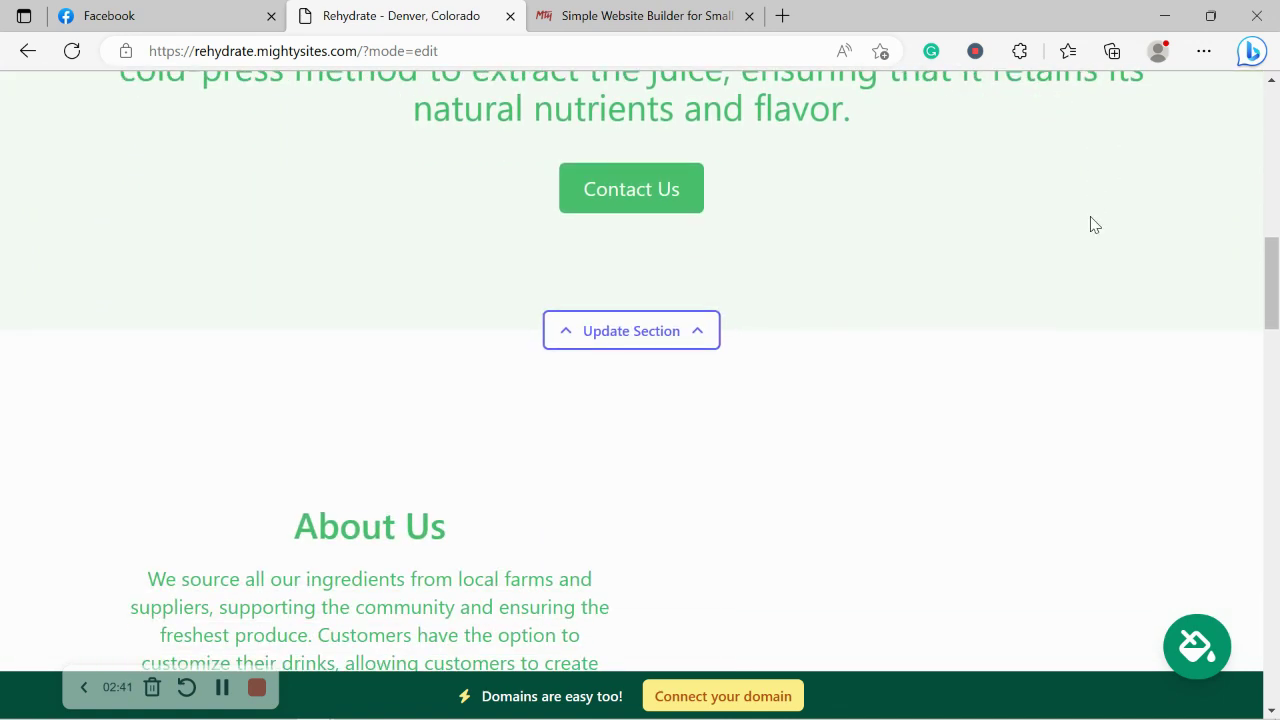
pyautogui.scroll(-2, 1092, 220)
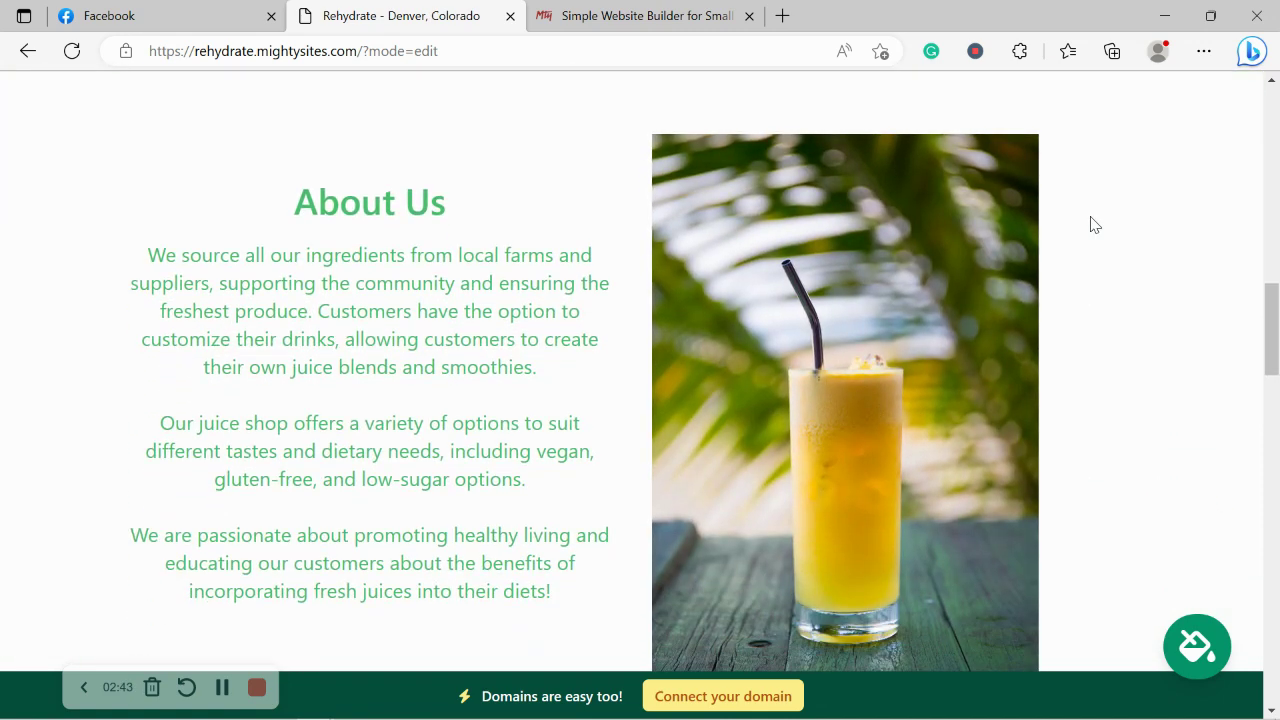
pyautogui.moveTo(250, 207); pyautogui.dragTo(629, 617)
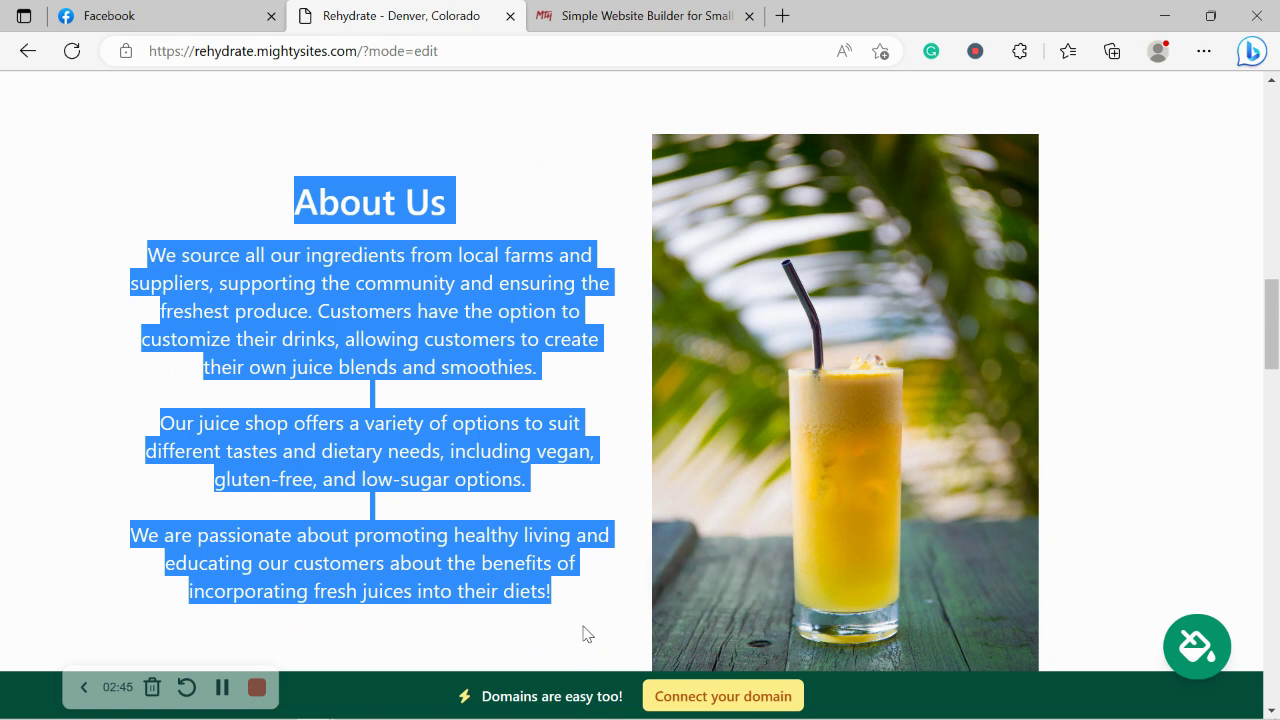
pyautogui.scroll(-1, 583, 631)
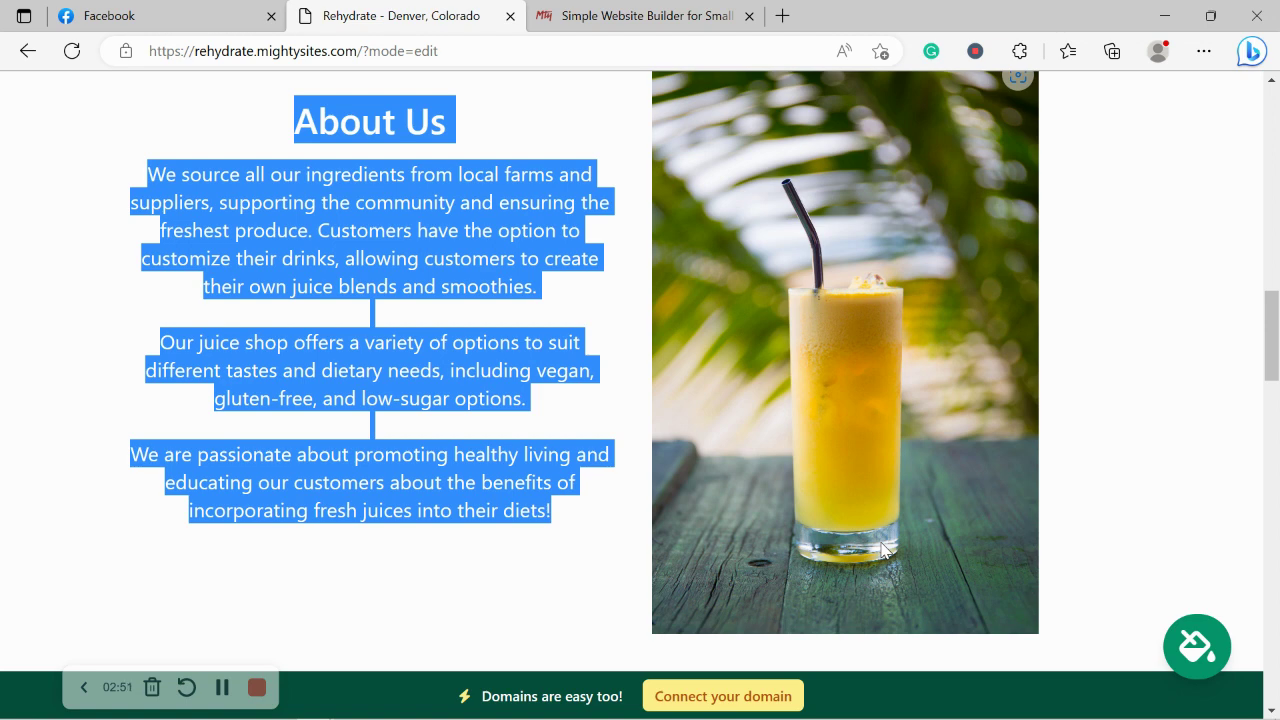
pyautogui.click(1066, 440)
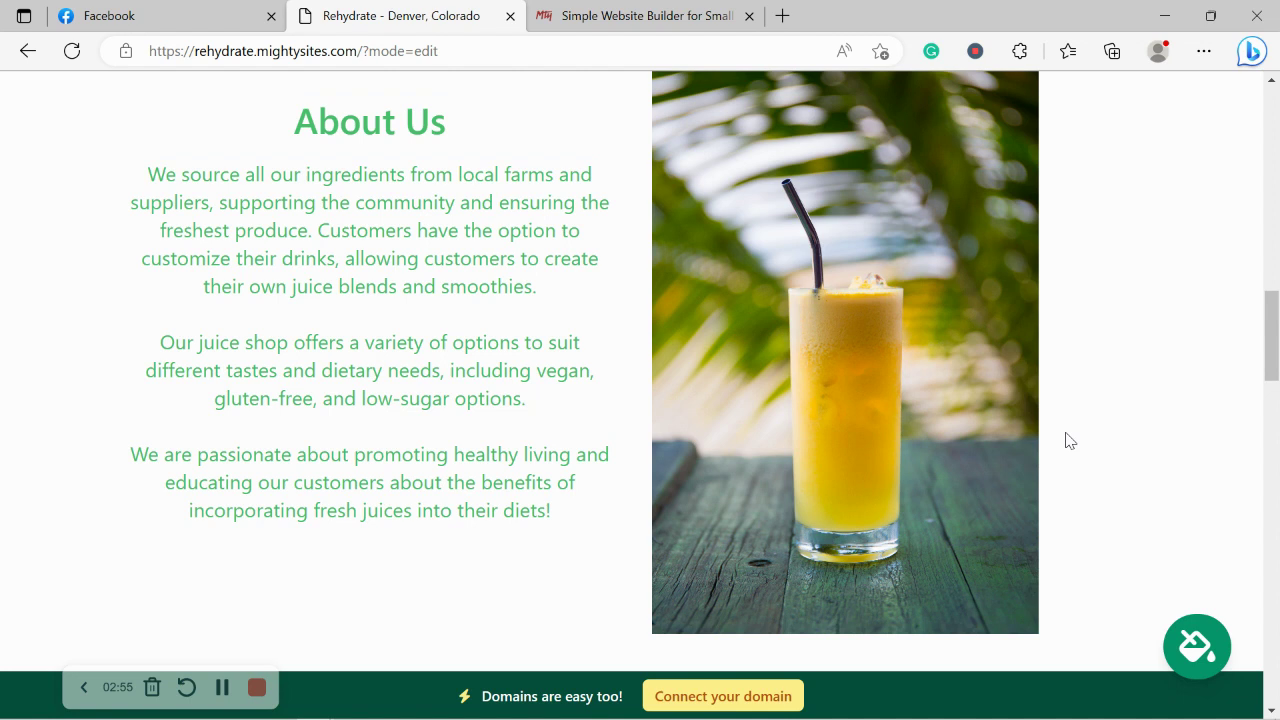
pyautogui.scroll(-1, 1066, 440)
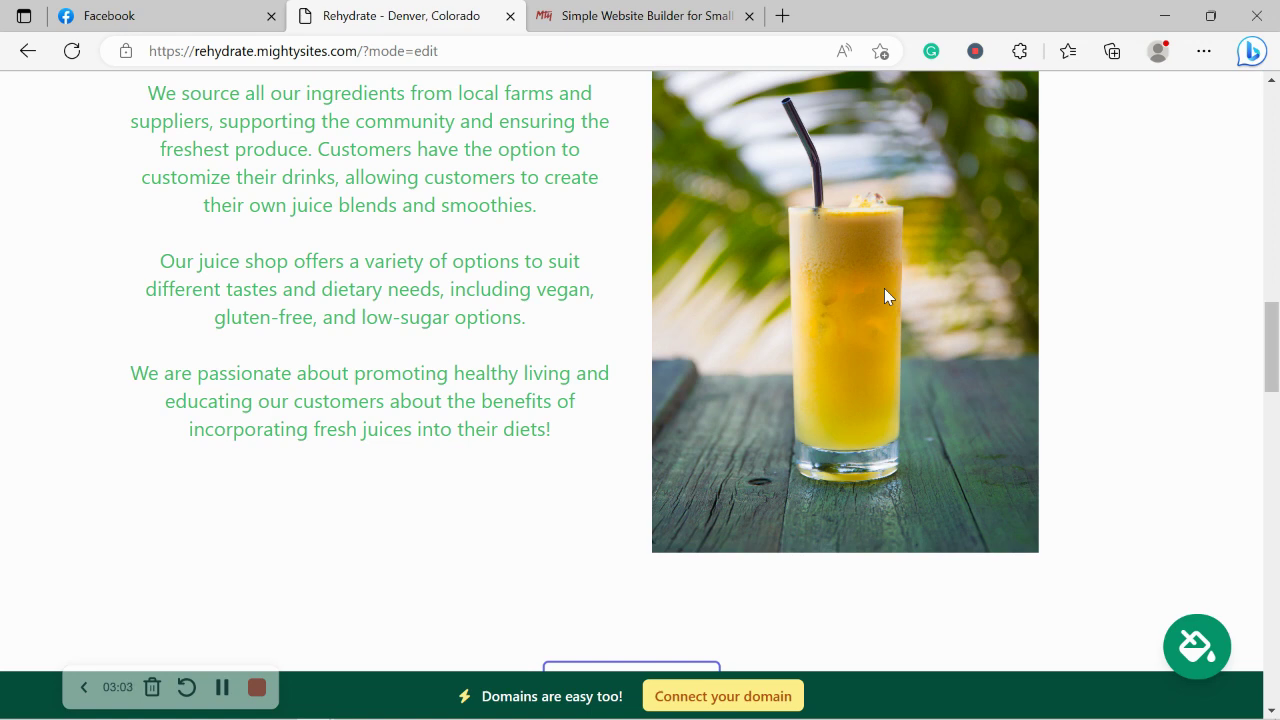
pyautogui.scroll(1, 885, 289)
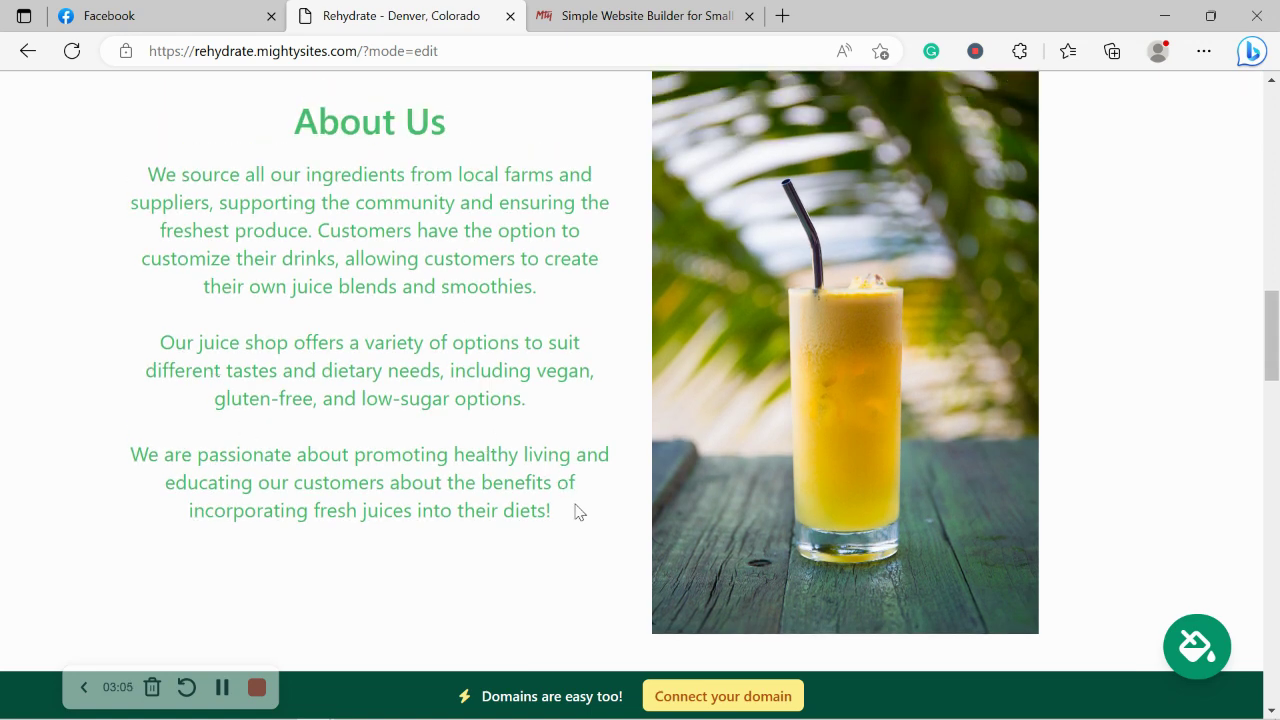
# Scroll past the juice bottles, Services and address sections, then back to the top.
pyautogui.moveTo(575, 512); pyautogui.dragTo(100, 194)
pyautogui.scroll(-2, 88, 211)
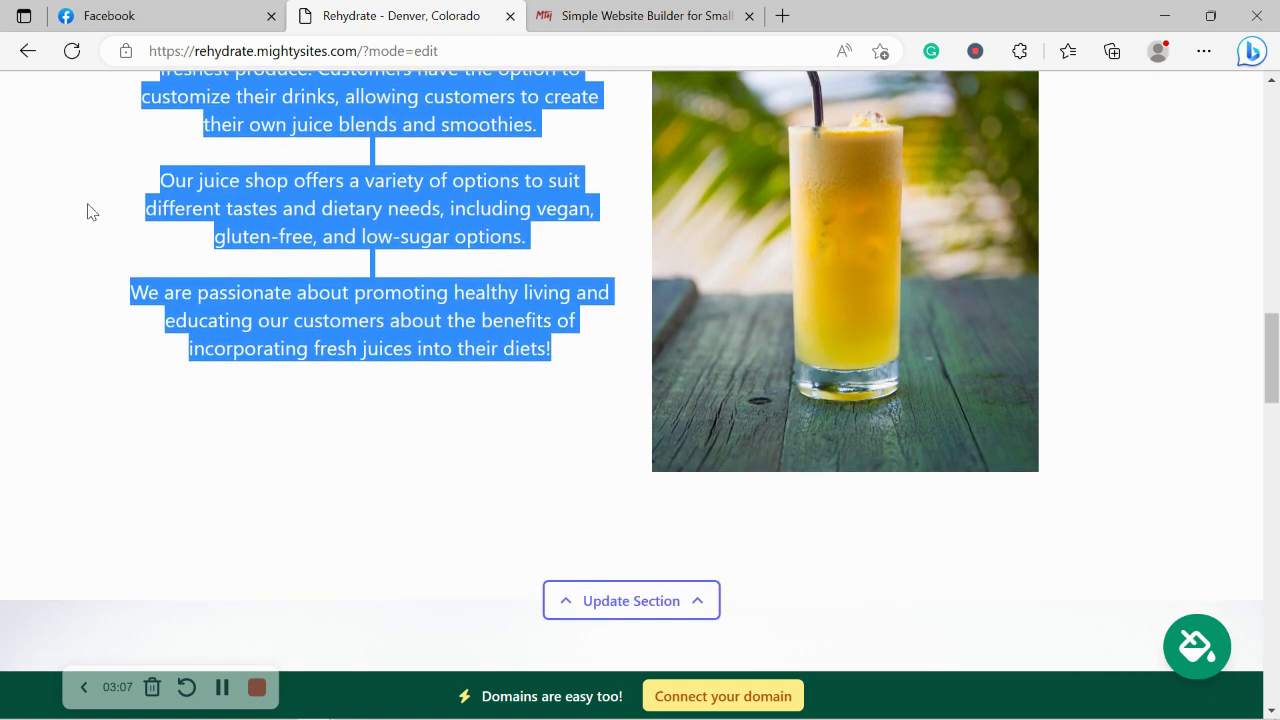
pyautogui.scroll(-6, 88, 211)
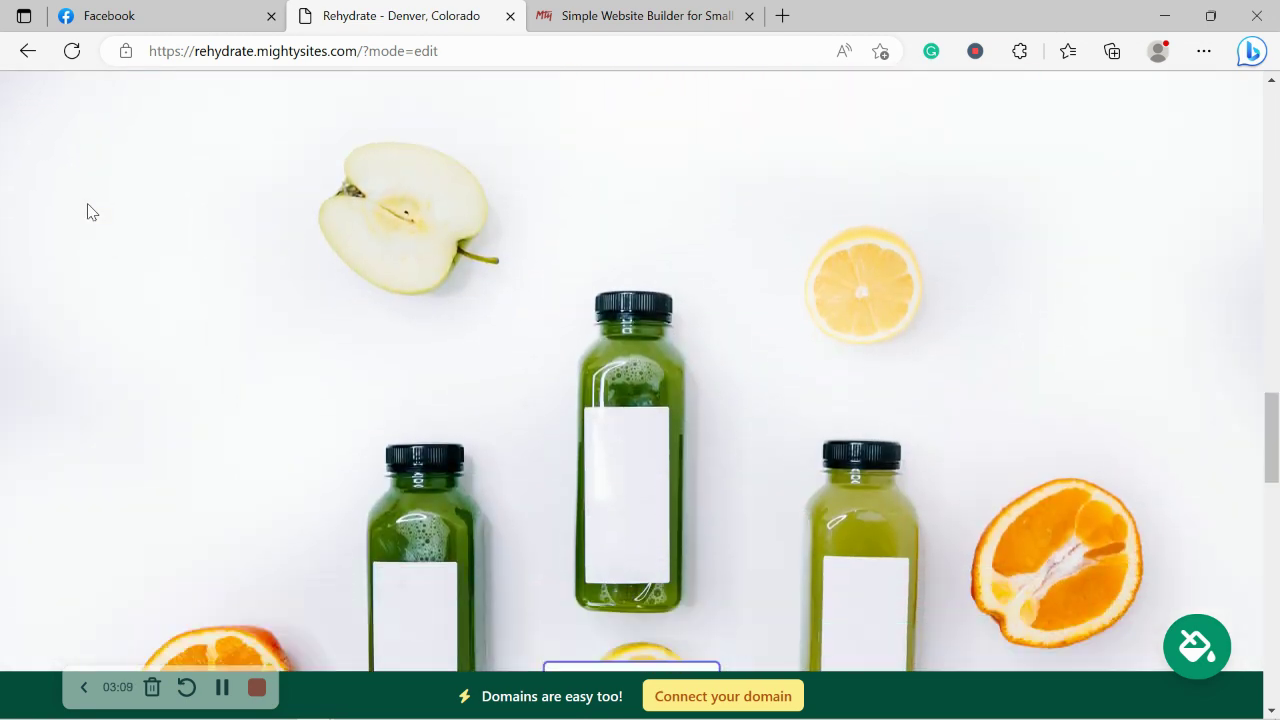
pyautogui.scroll(-2, 88, 211)
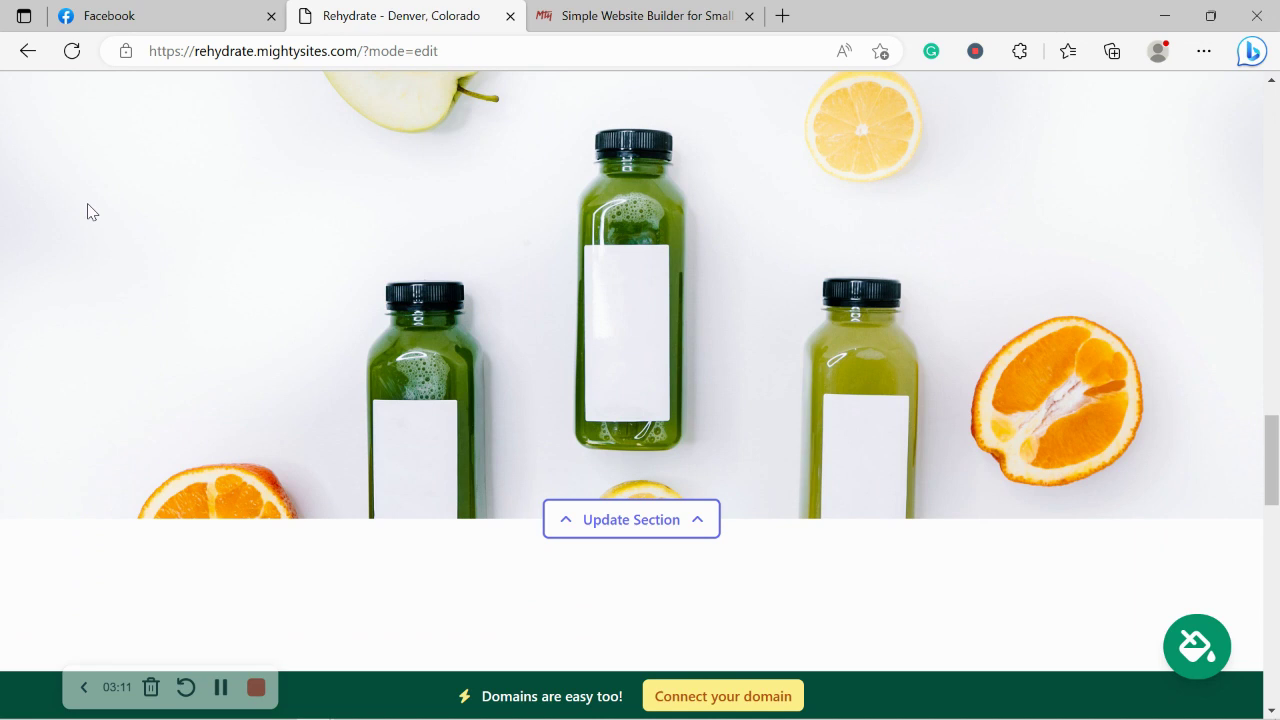
pyautogui.scroll(-1, 88, 211)
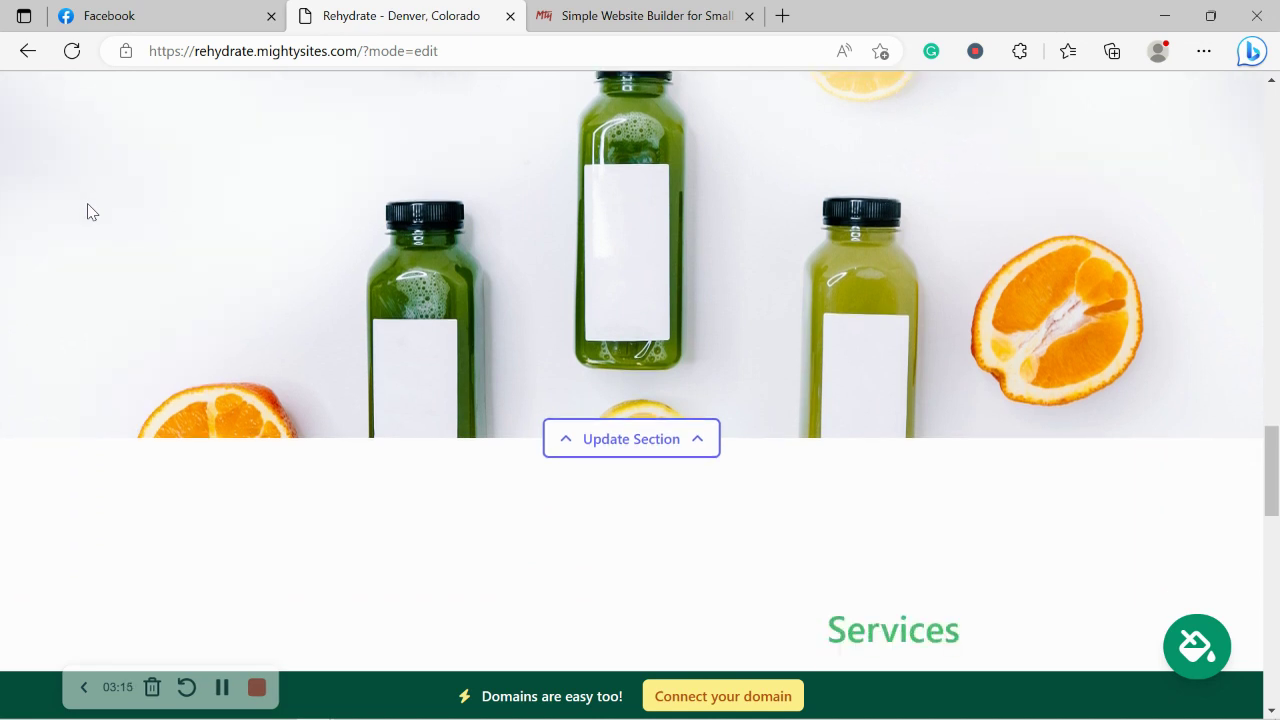
pyautogui.scroll(-1, 88, 211)
pyautogui.scroll(-2, 88, 211)
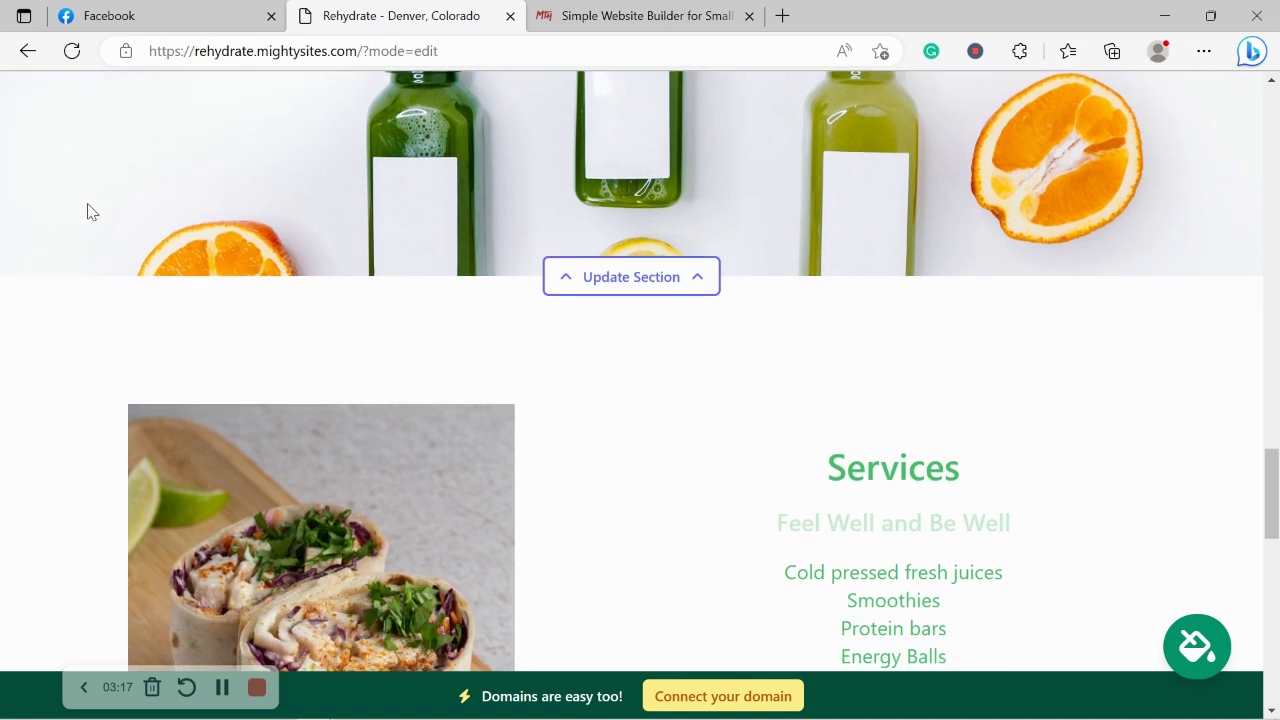
pyautogui.scroll(-1, 88, 211)
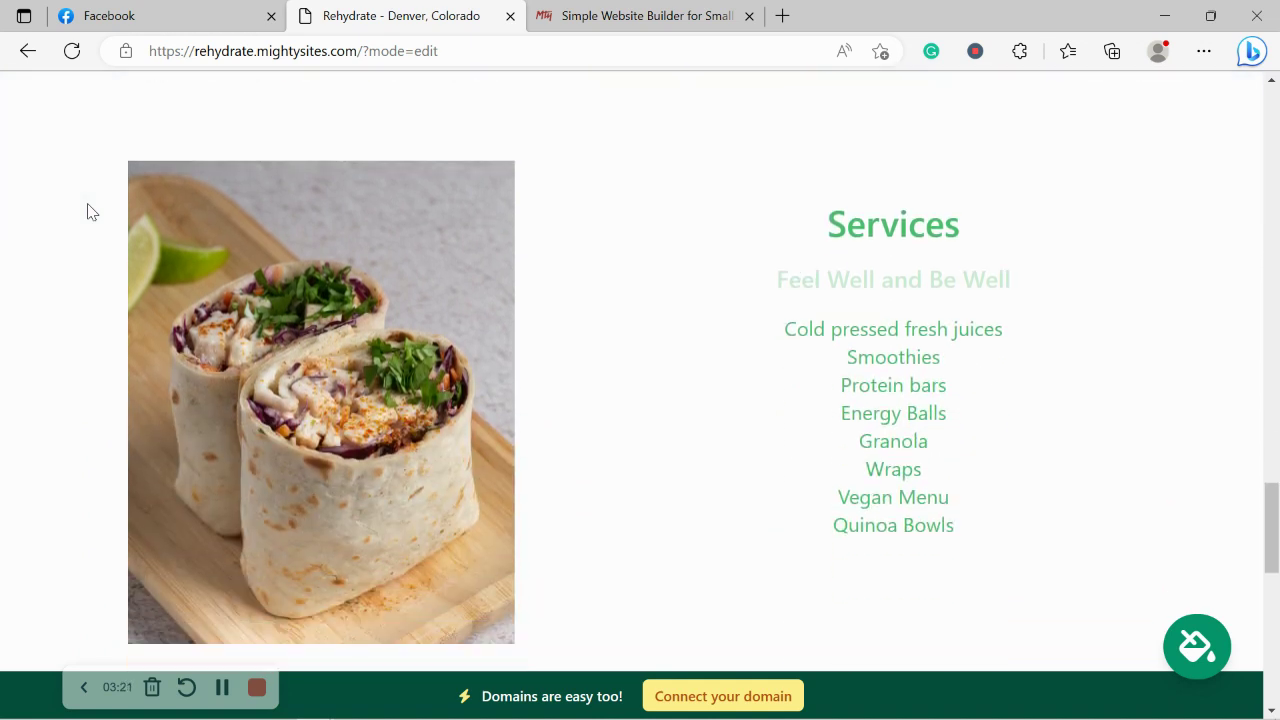
pyautogui.scroll(-4, 88, 211)
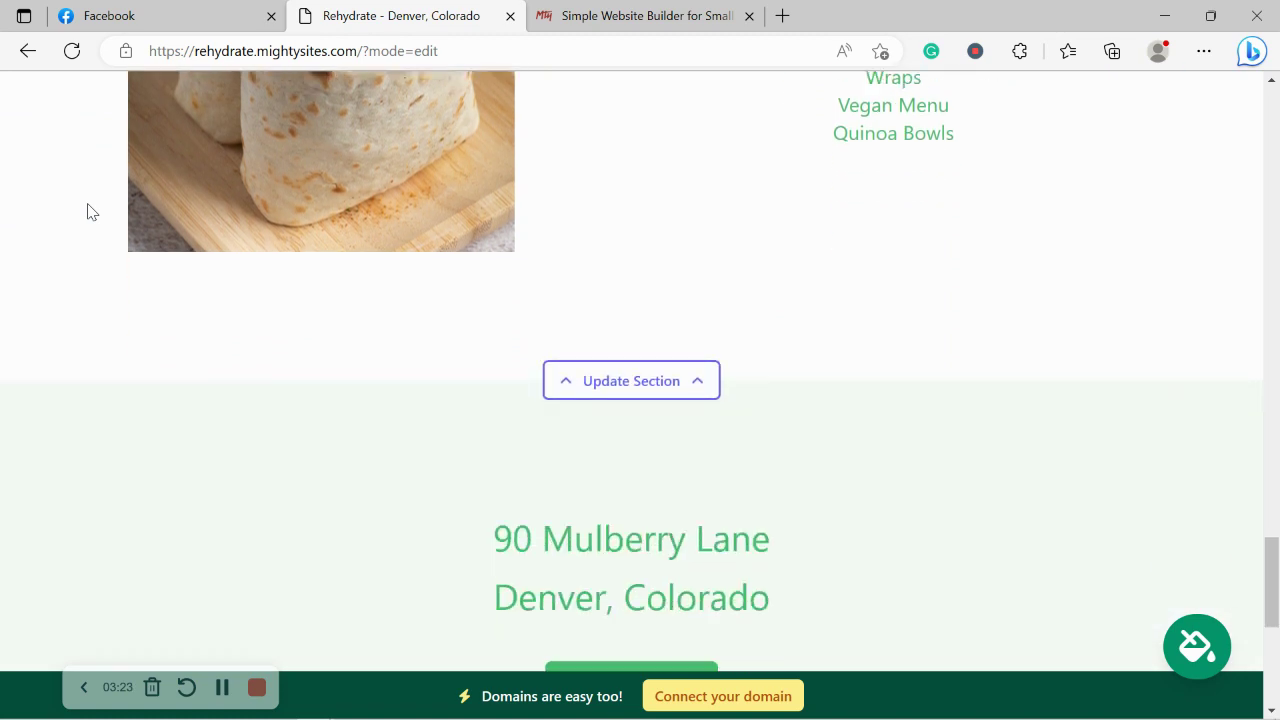
pyautogui.scroll(-3, 88, 211)
pyautogui.scroll(3, 88, 211)
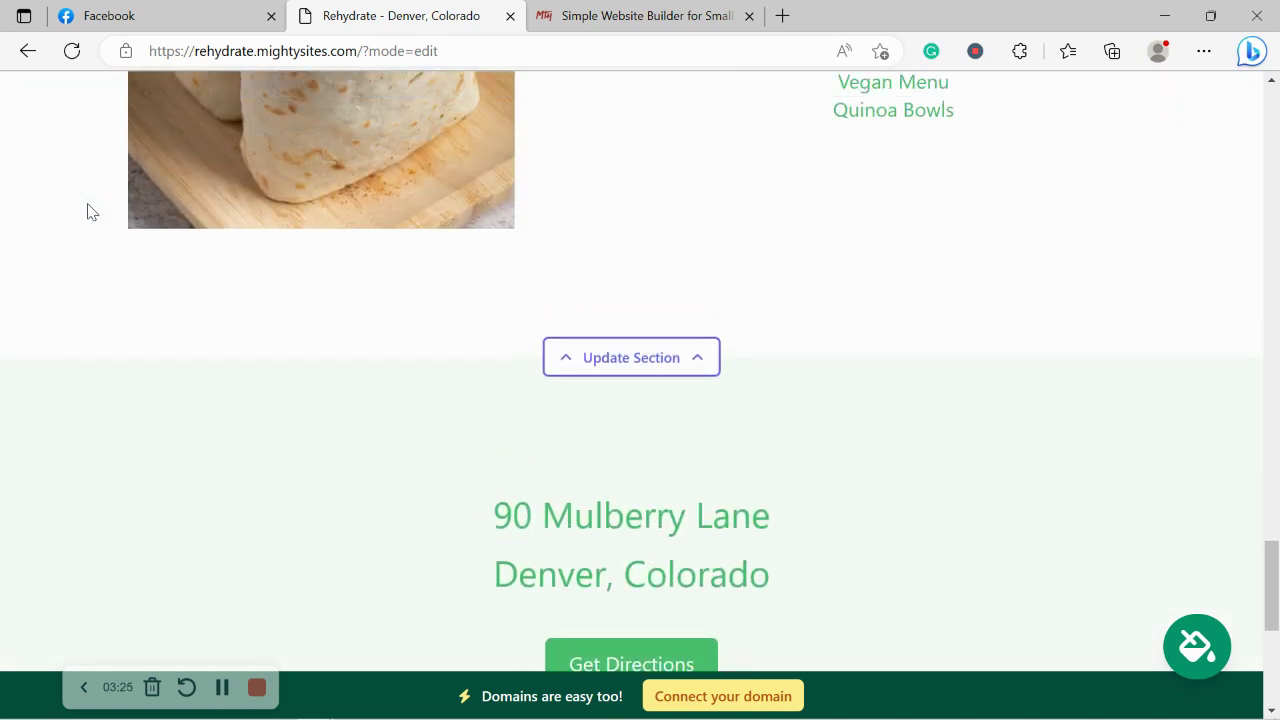
pyautogui.scroll(5, 88, 211)
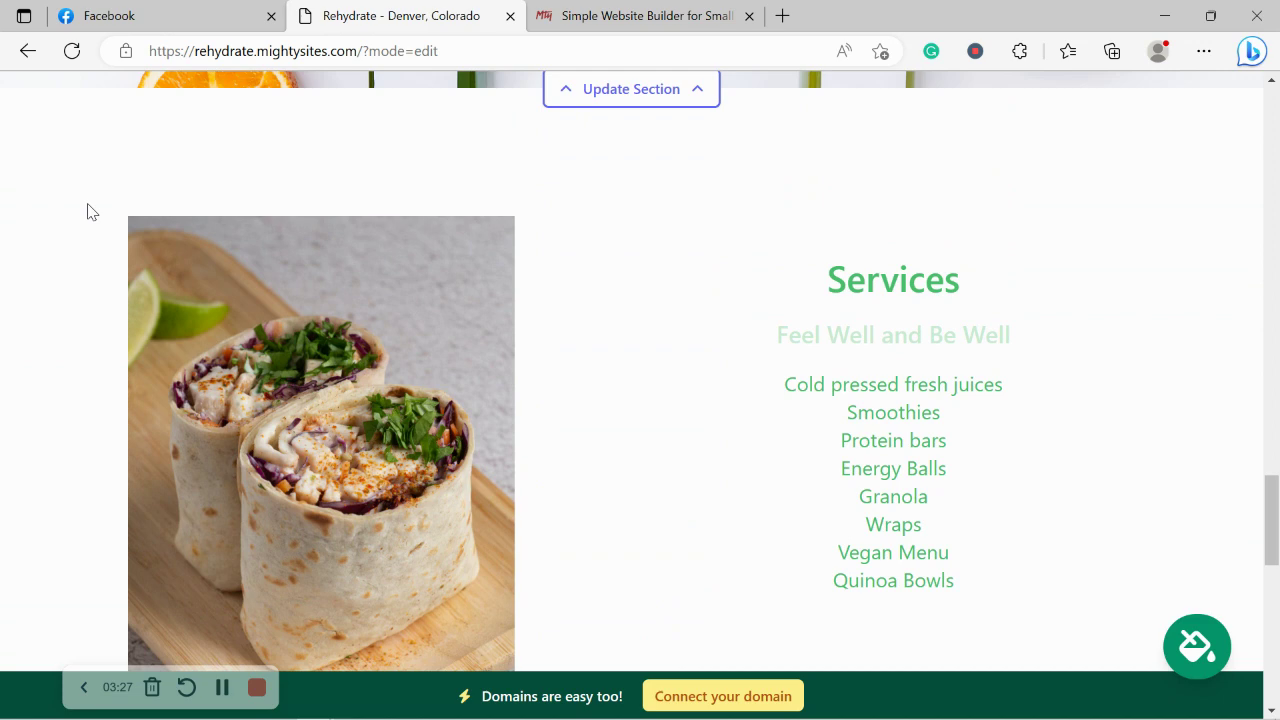
pyautogui.scroll(5, 88, 211)
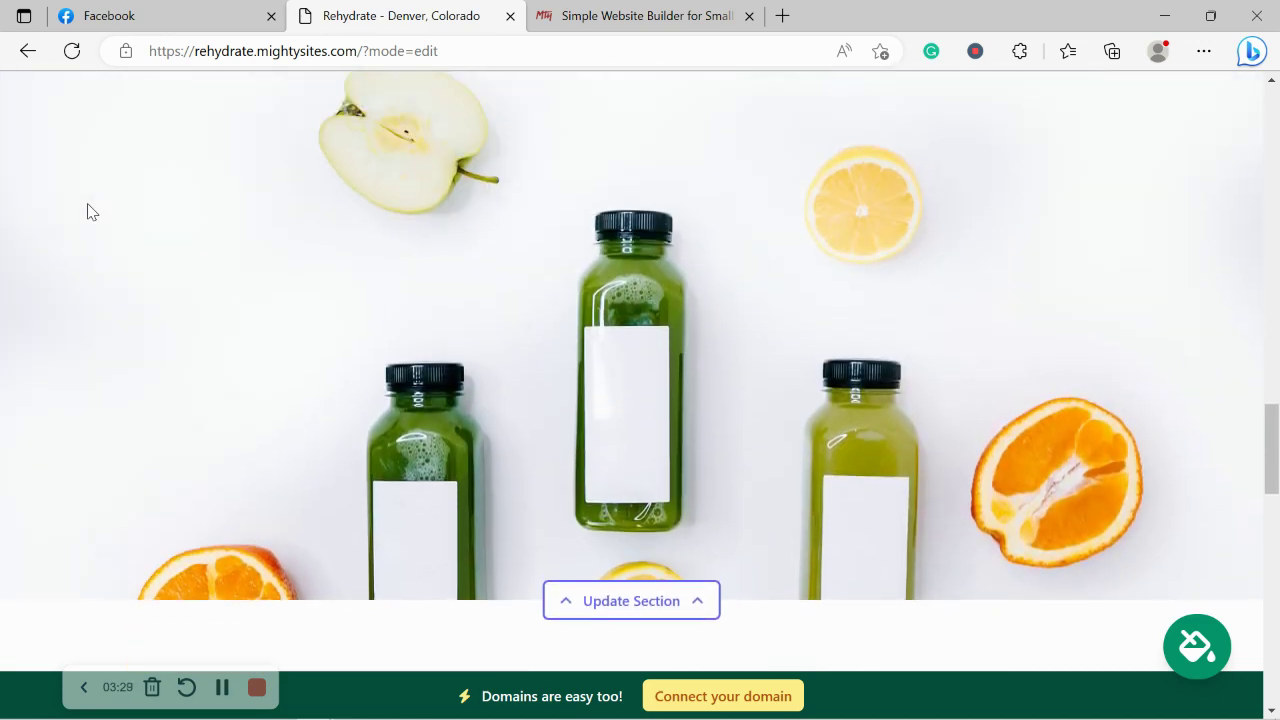
pyautogui.scroll(5, 88, 211)
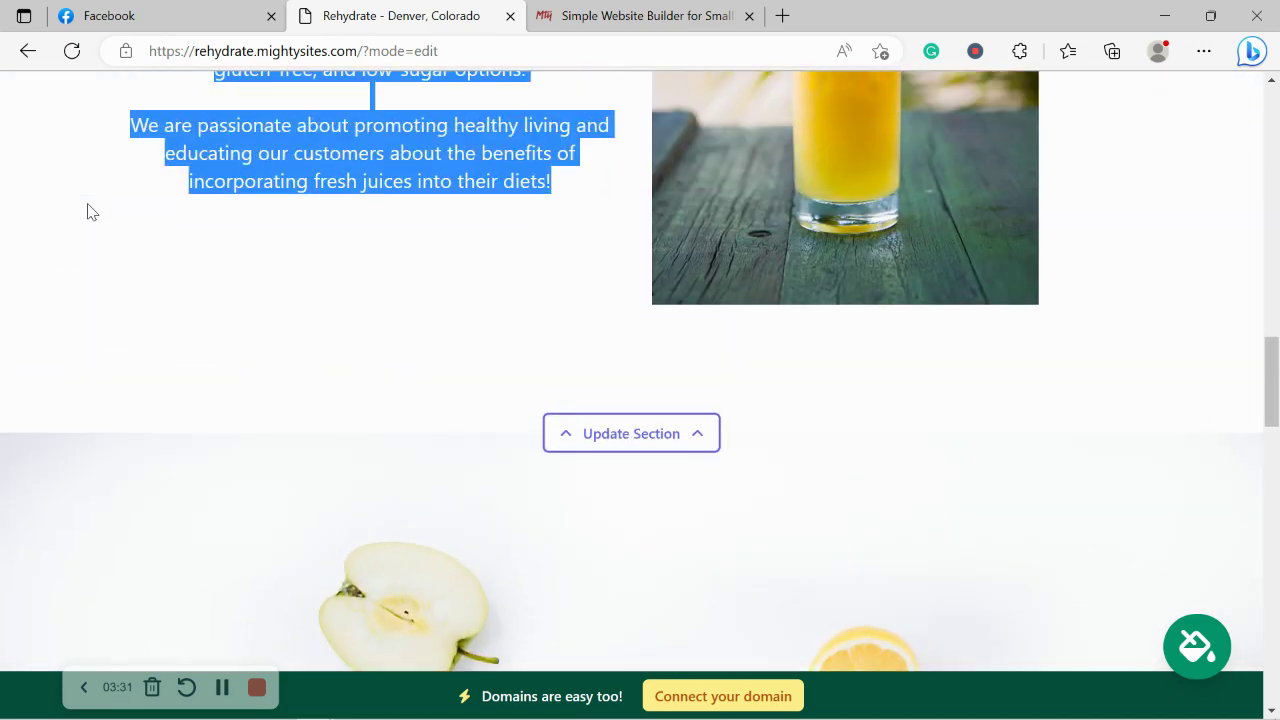
pyautogui.scroll(8, 88, 211)
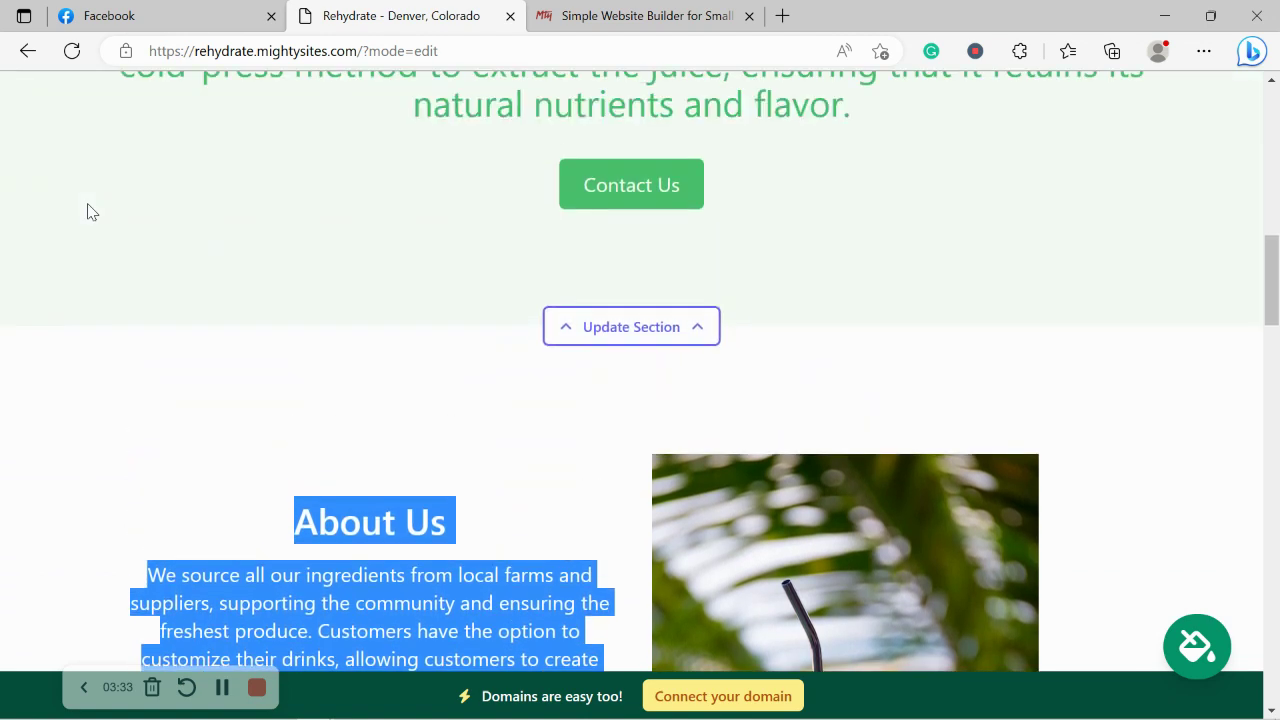
pyautogui.scroll(10, 88, 211)
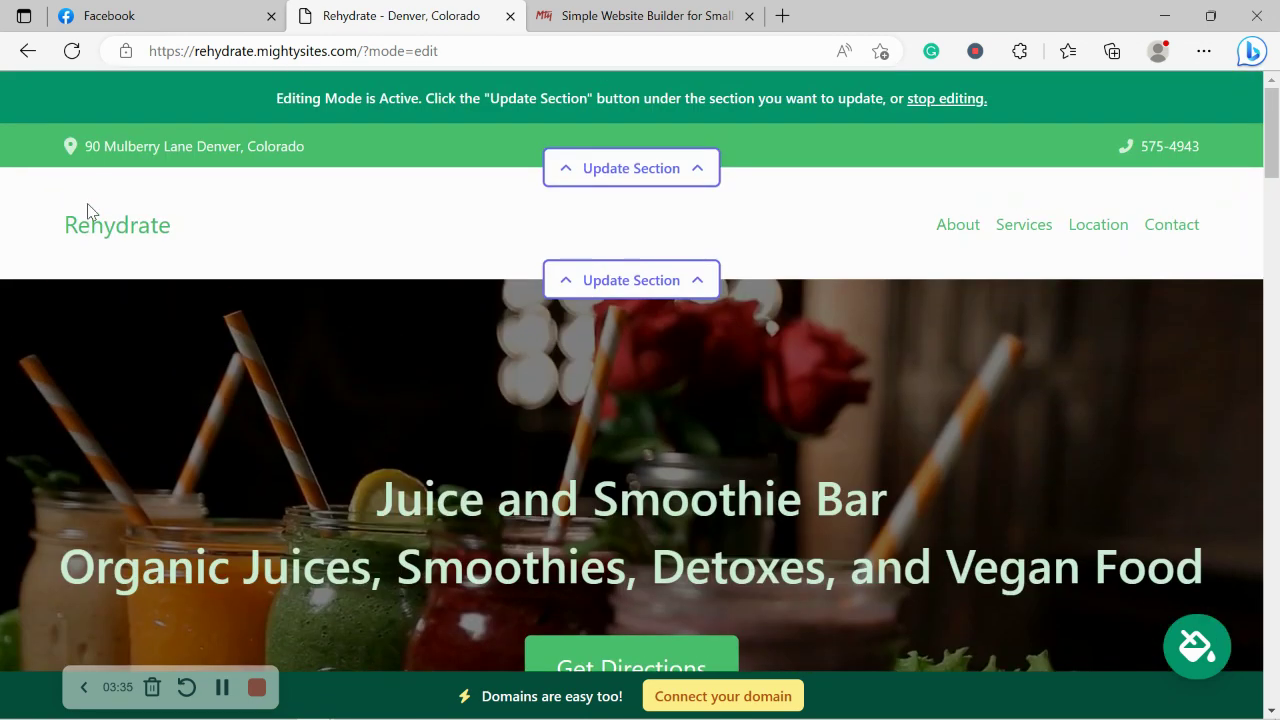
# Turn on 'Show email on site' in the header location details, check the address link, and save.
pyautogui.click(640, 172)
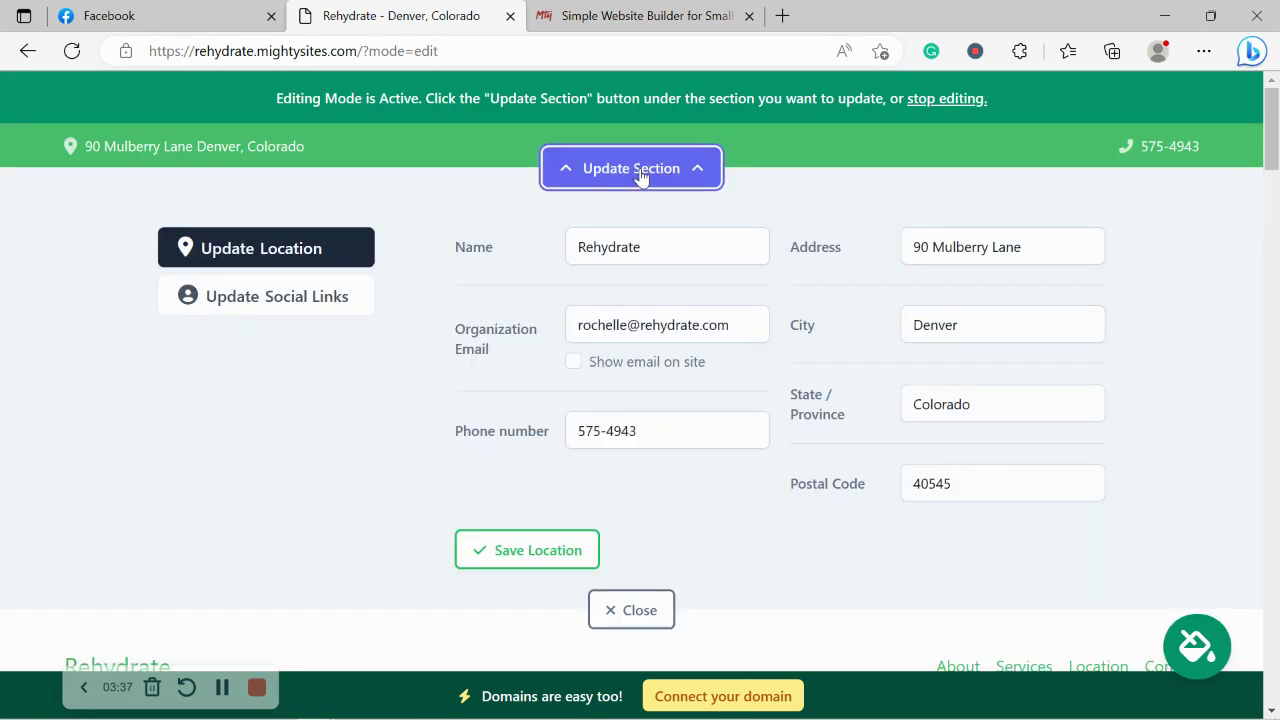
pyautogui.click(573, 362)
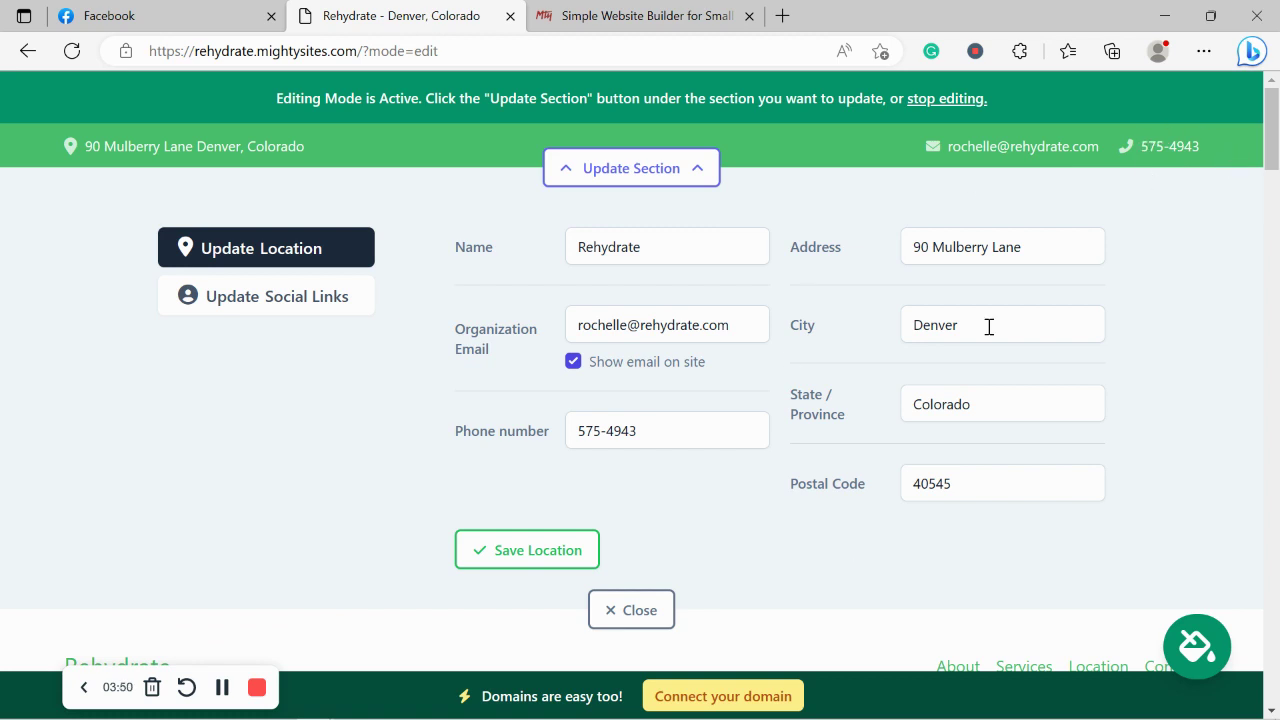
pyautogui.click(174, 155)
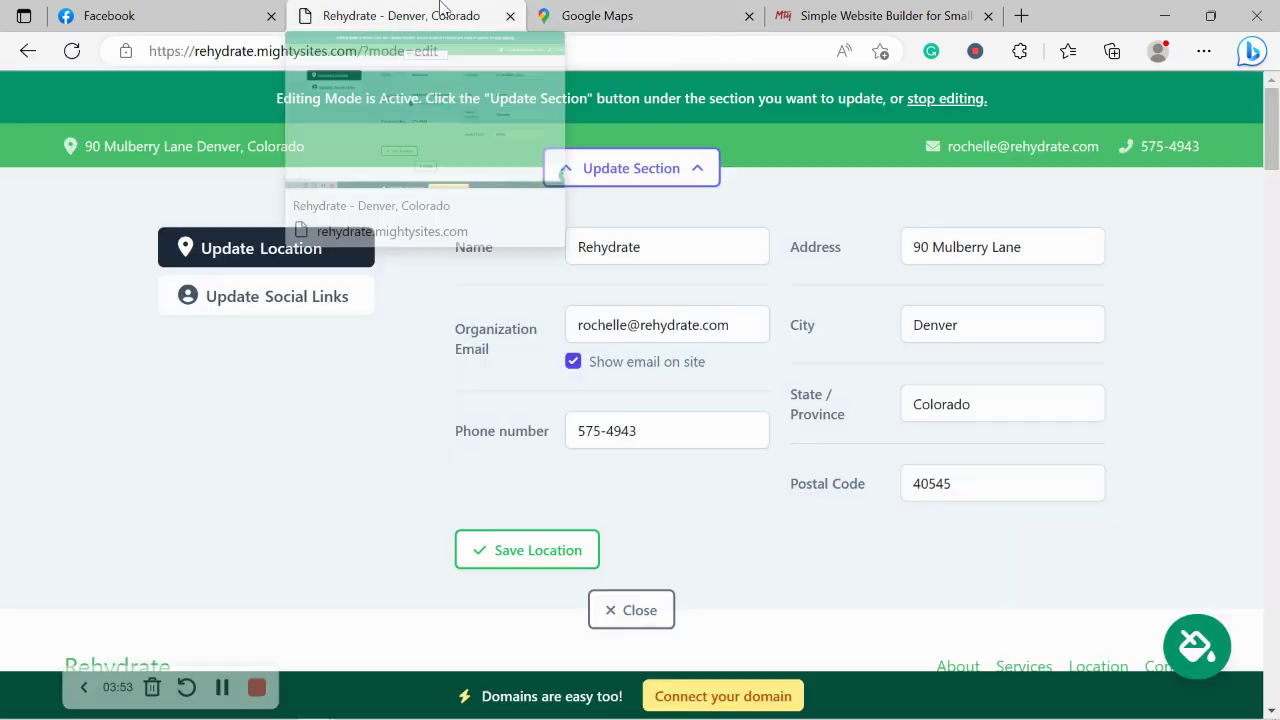
pyautogui.click(750, 18)
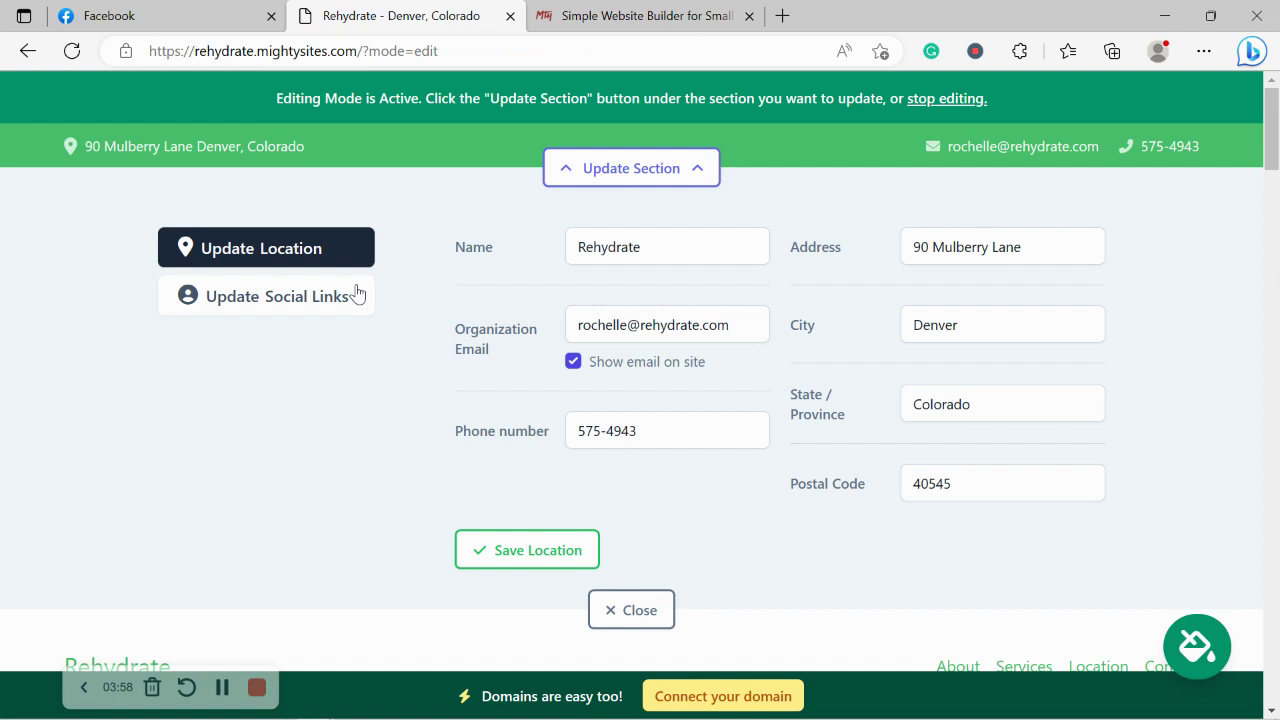
pyautogui.click(509, 558)
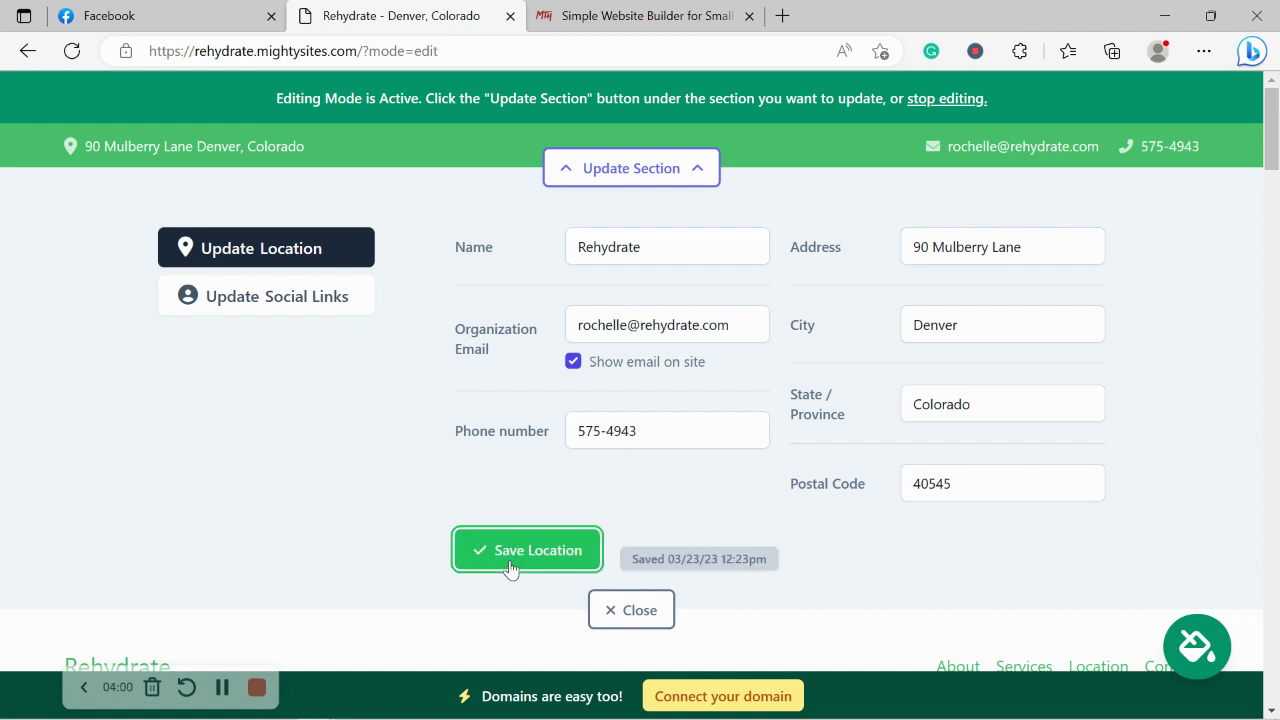
# Enter the site's Instagram and Twitter handles in the social links form and save them.
pyautogui.click(337, 307)
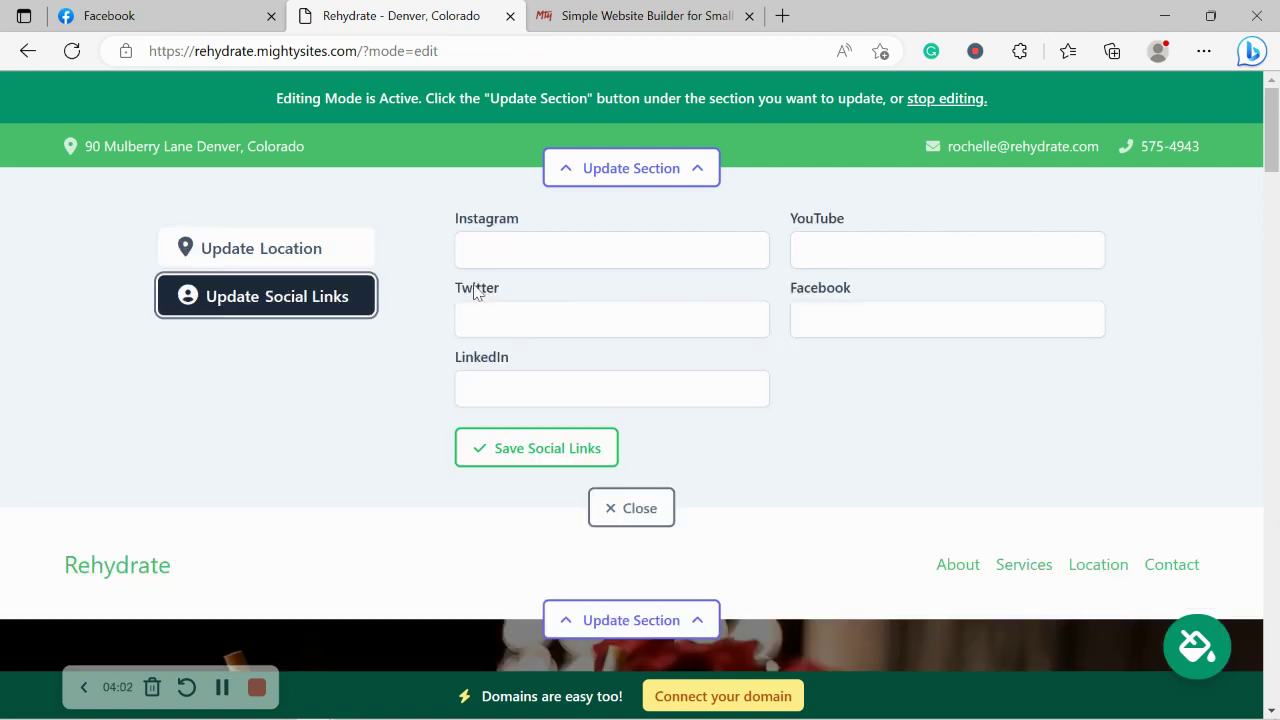
pyautogui.click(572, 261)
pyautogui.write('mightysites')
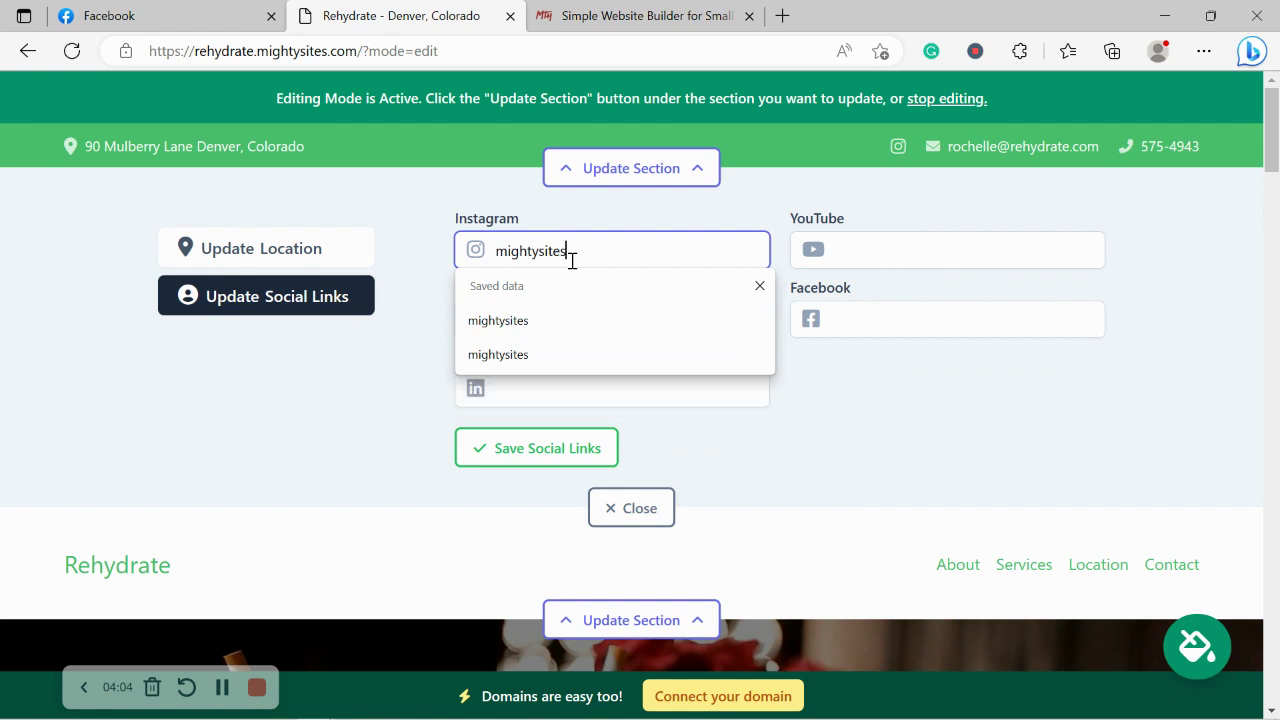
pyautogui.click(366, 366)
pyautogui.click(525, 320)
pyautogui.write('mig')
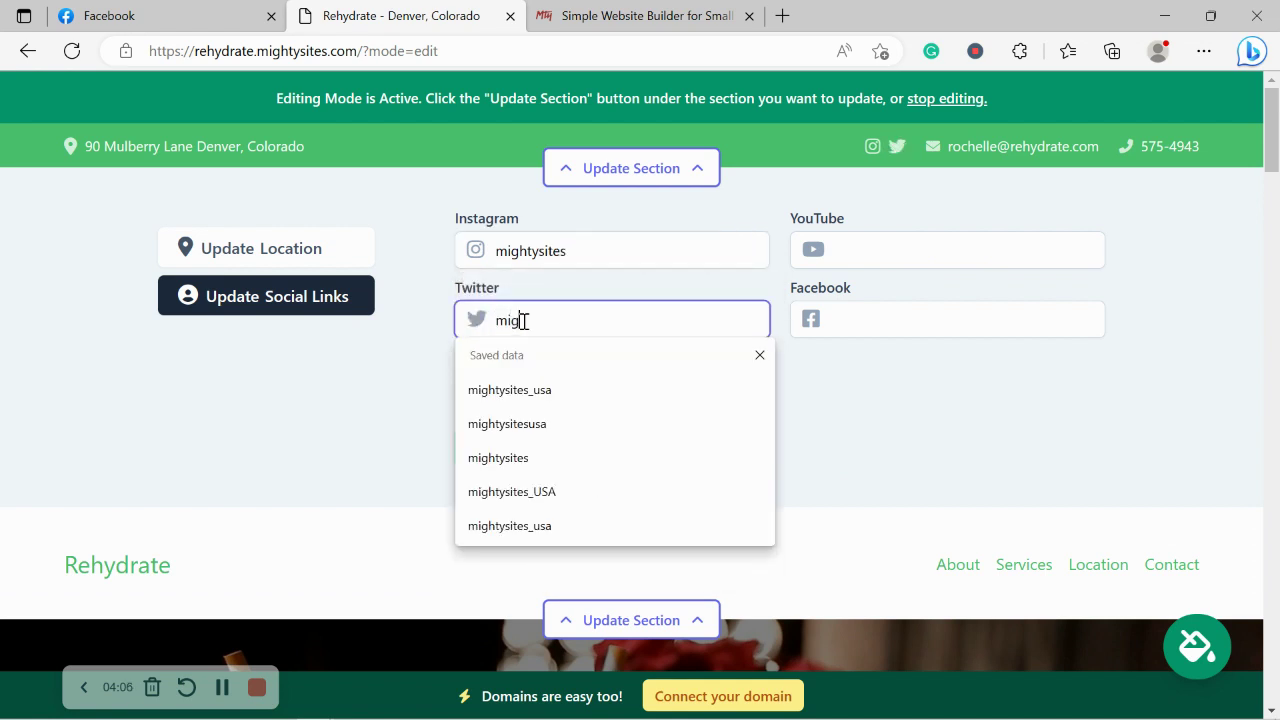
pyautogui.write('htysitesusa')
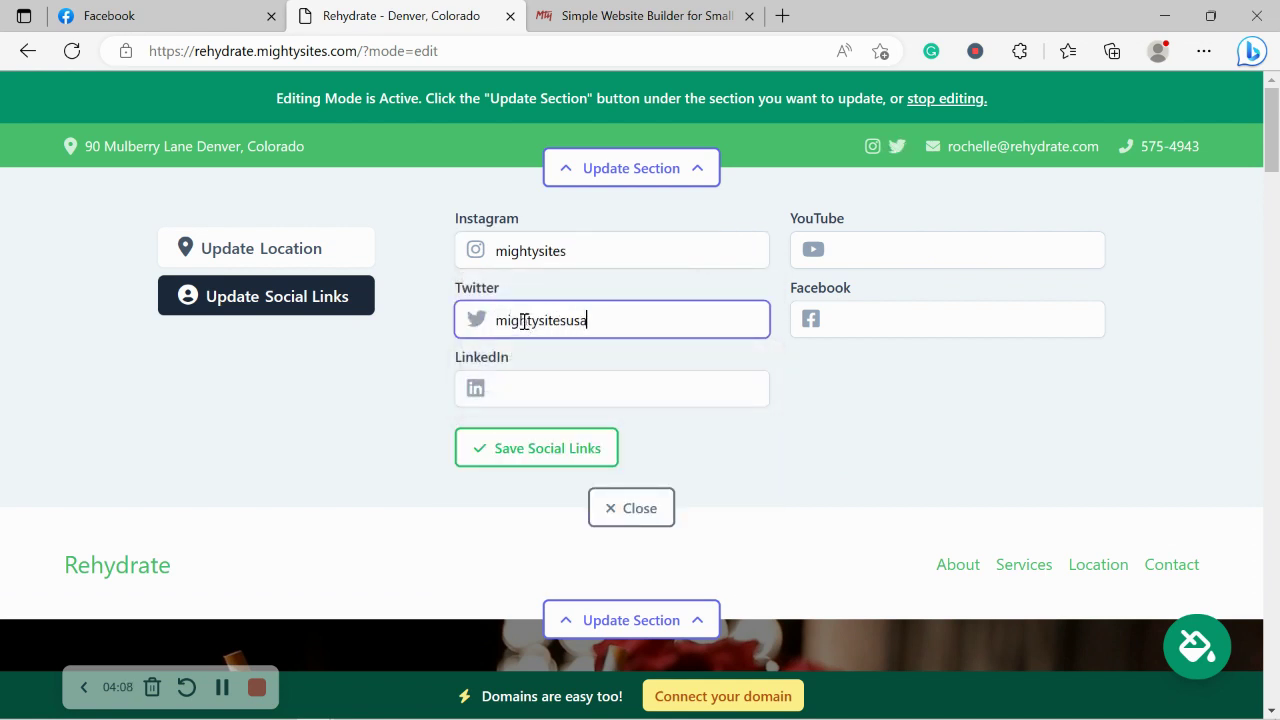
pyautogui.click(860, 437)
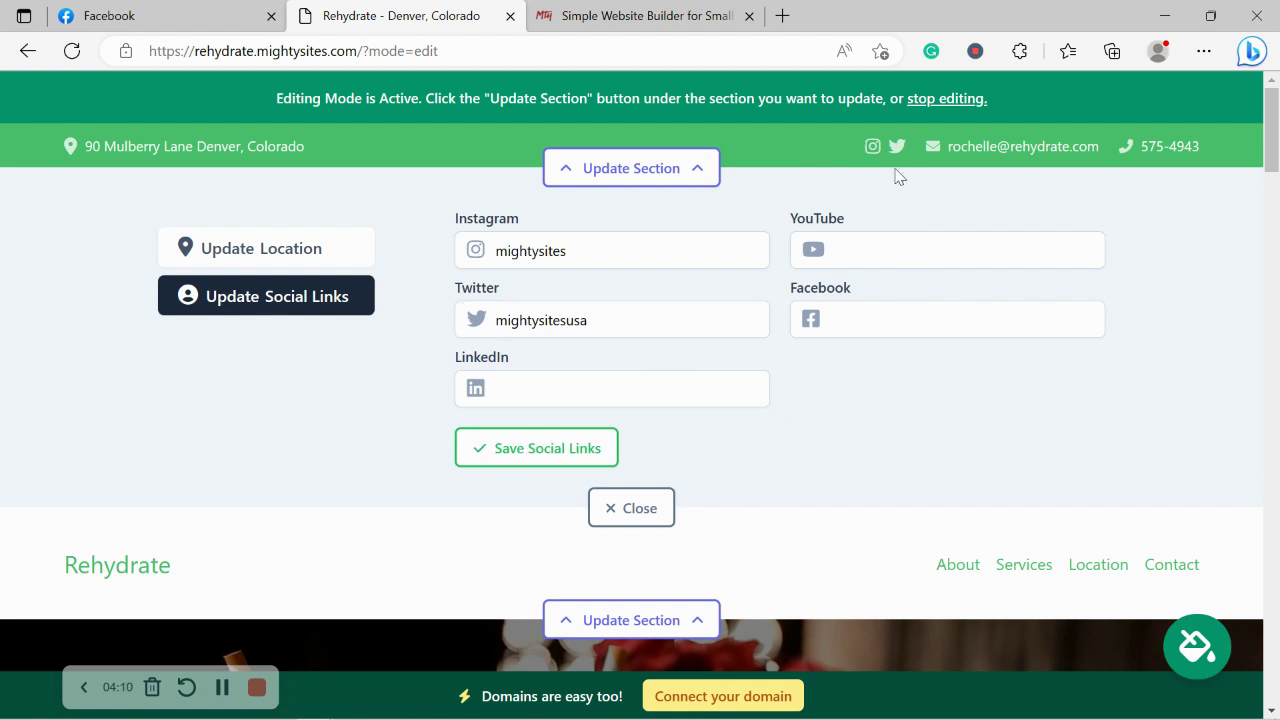
# Save the social links again and close the social links editor.
pyautogui.scroll(-15, 899, 512)
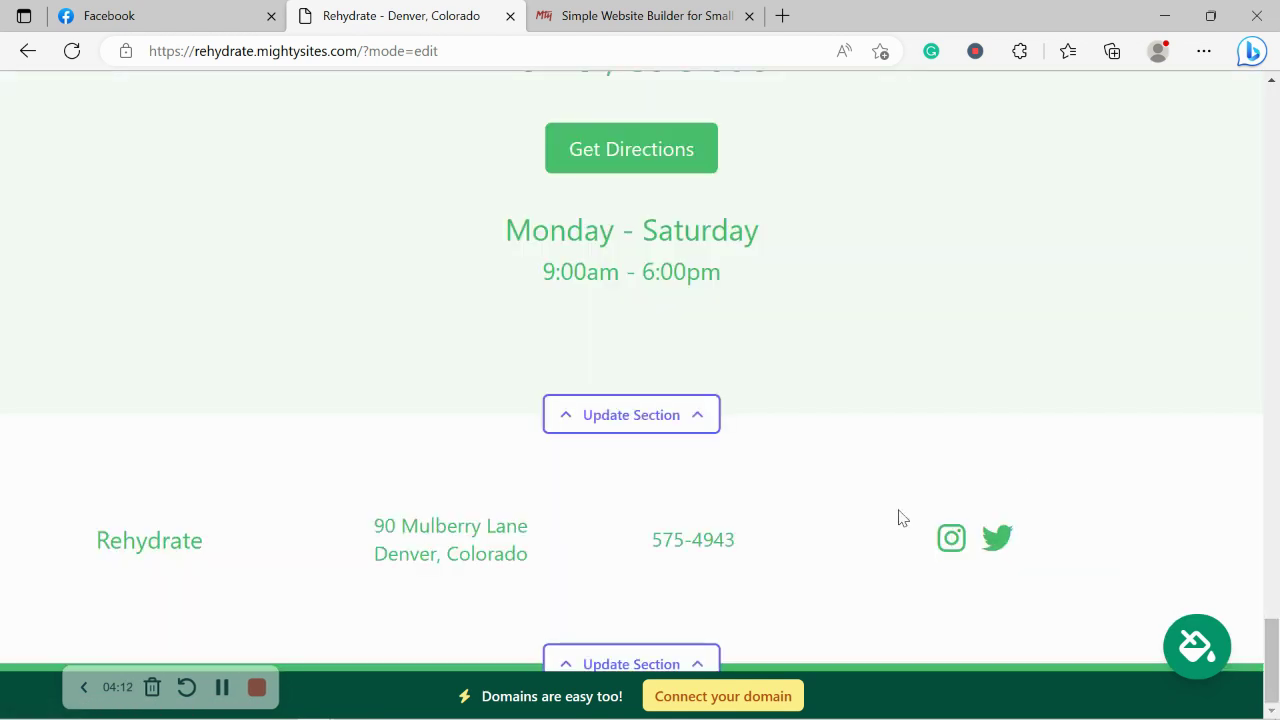
pyautogui.moveTo(1271, 660); pyautogui.dragTo(1277, 52)
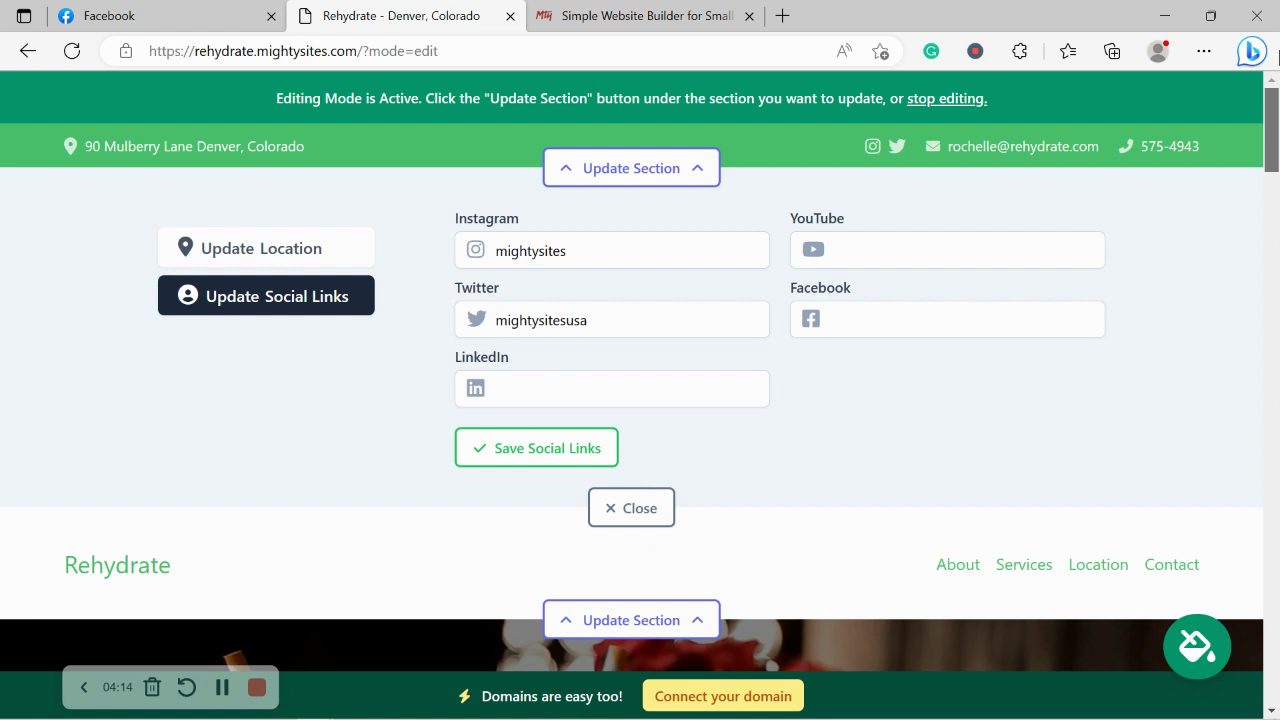
pyautogui.click(1251, 51)
pyautogui.click(683, 178)
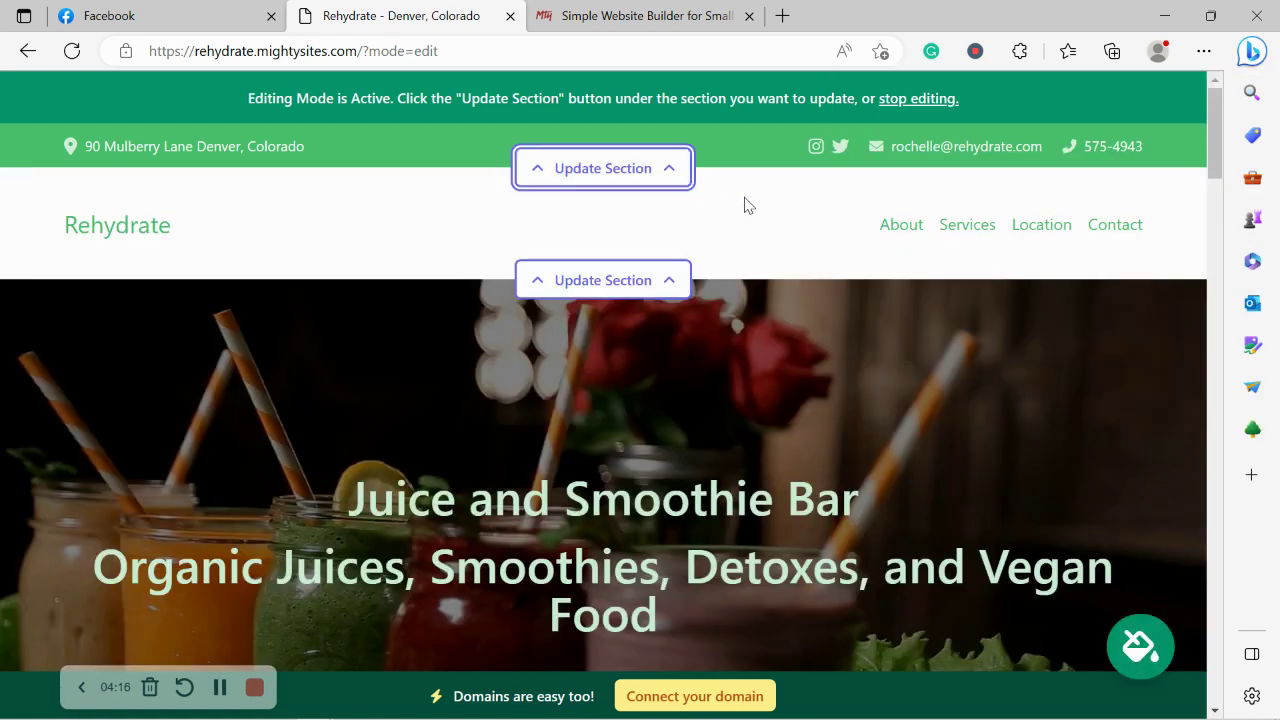
pyautogui.click(666, 176)
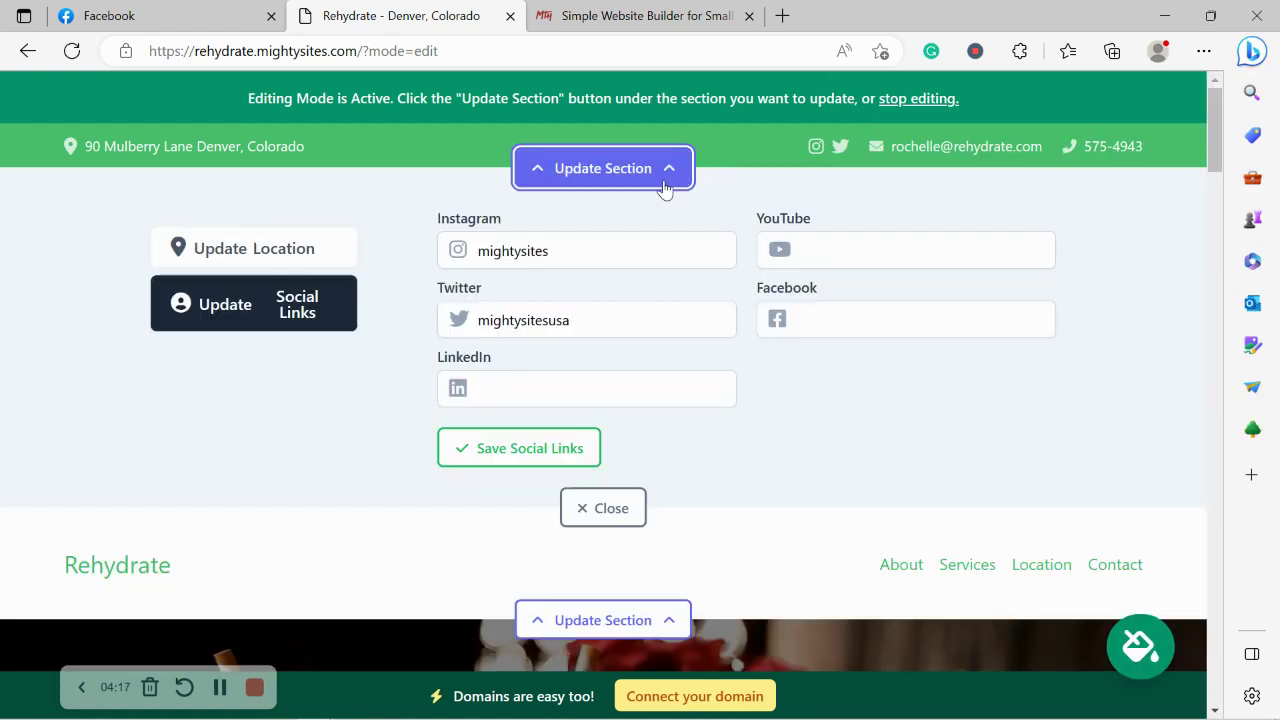
pyautogui.click(517, 446)
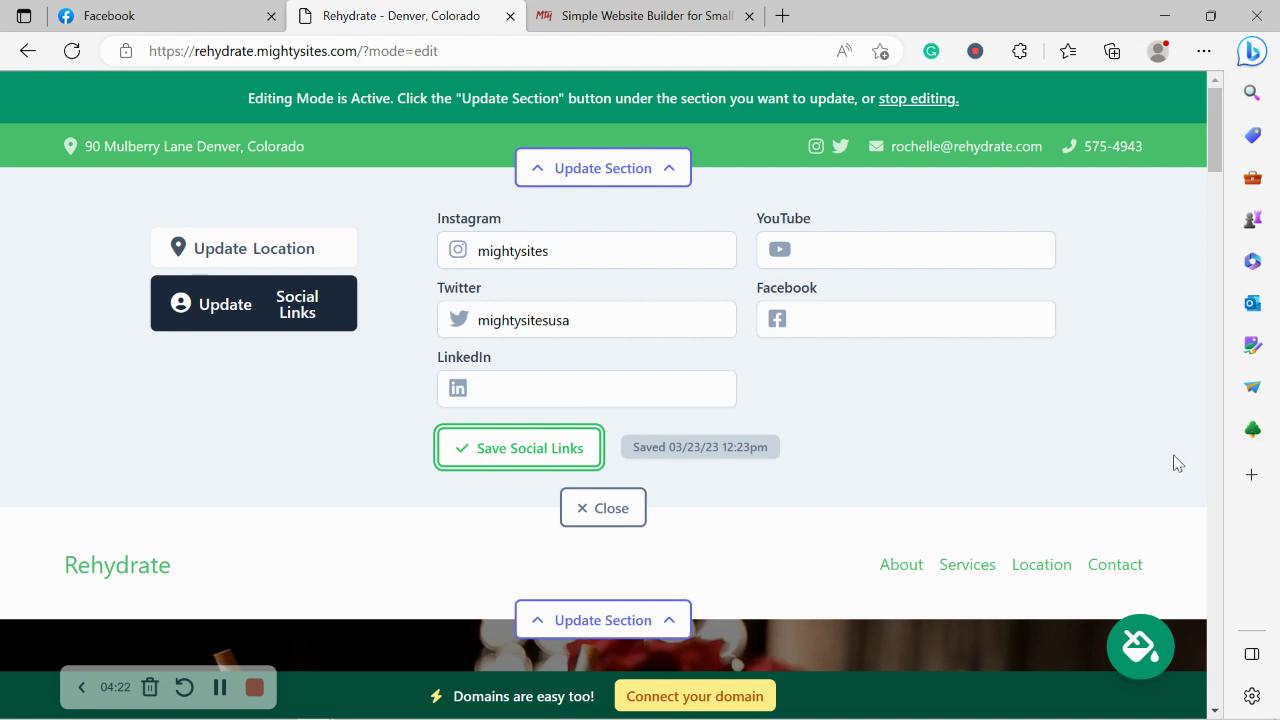
pyautogui.click(603, 507)
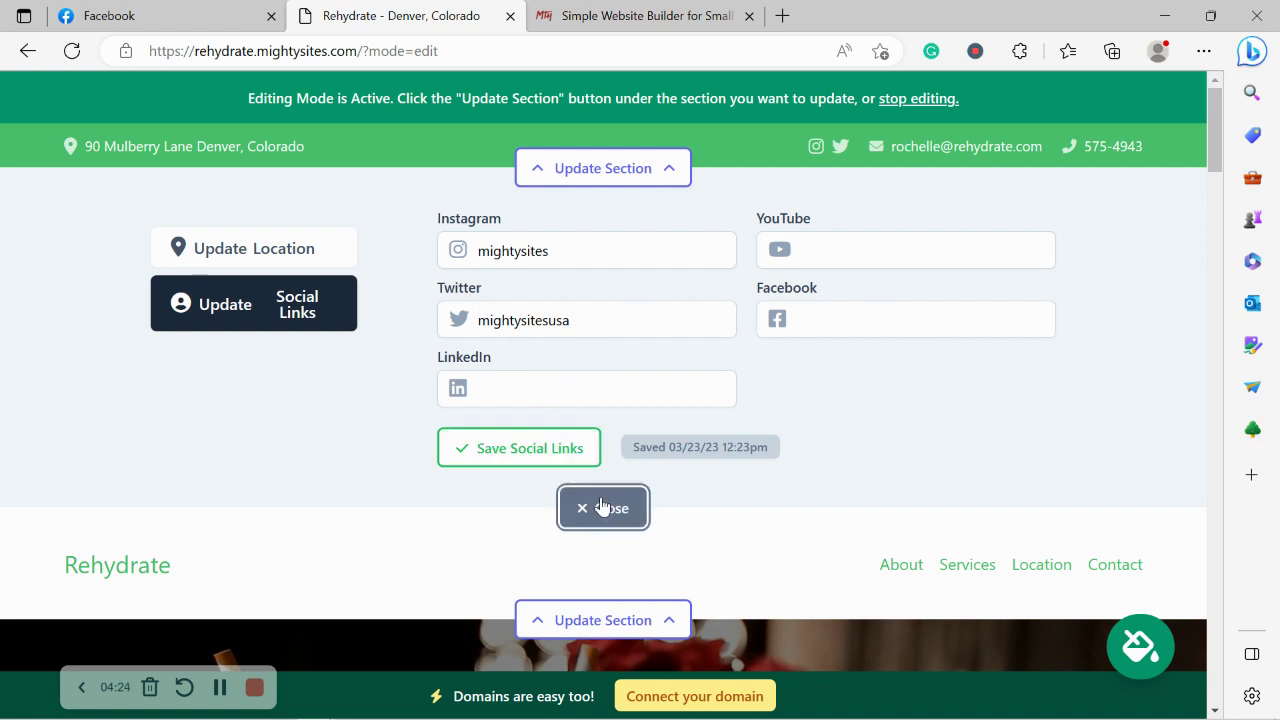
# Upload the 'Mighty Sites Logo YouTube' image from Pictures as the header's new logo.
pyautogui.click(632, 296)
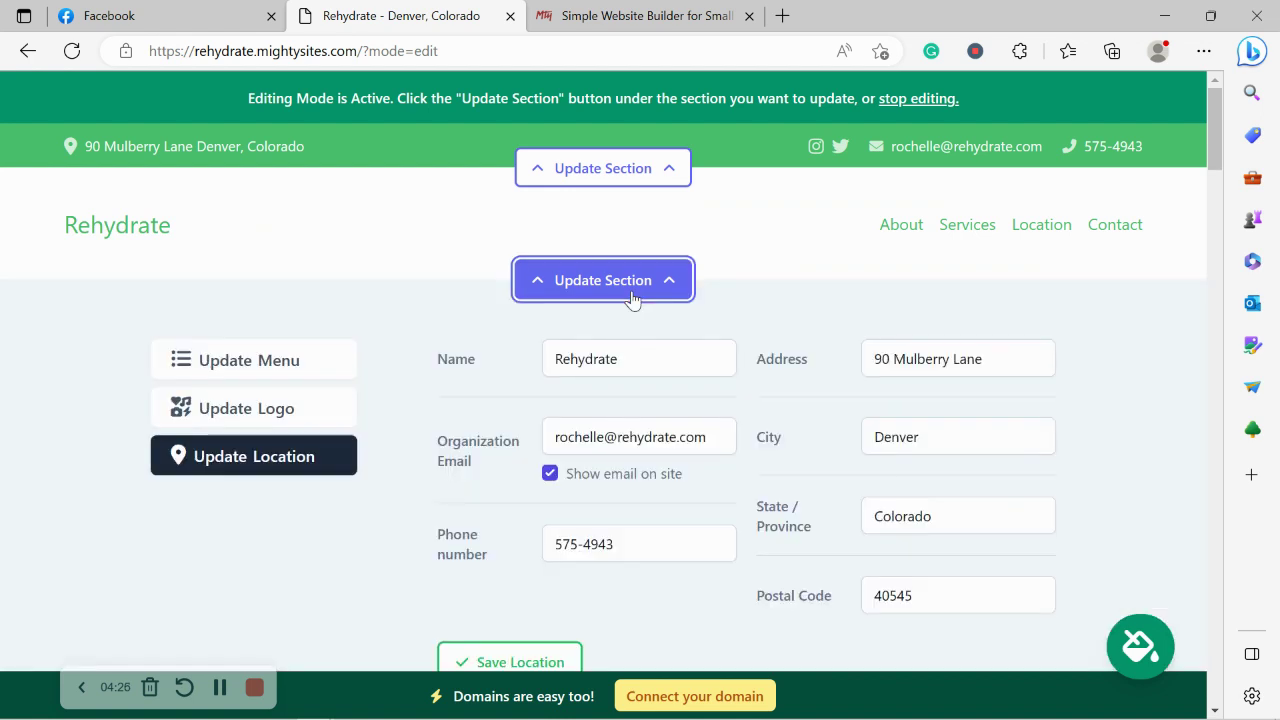
pyautogui.click(286, 414)
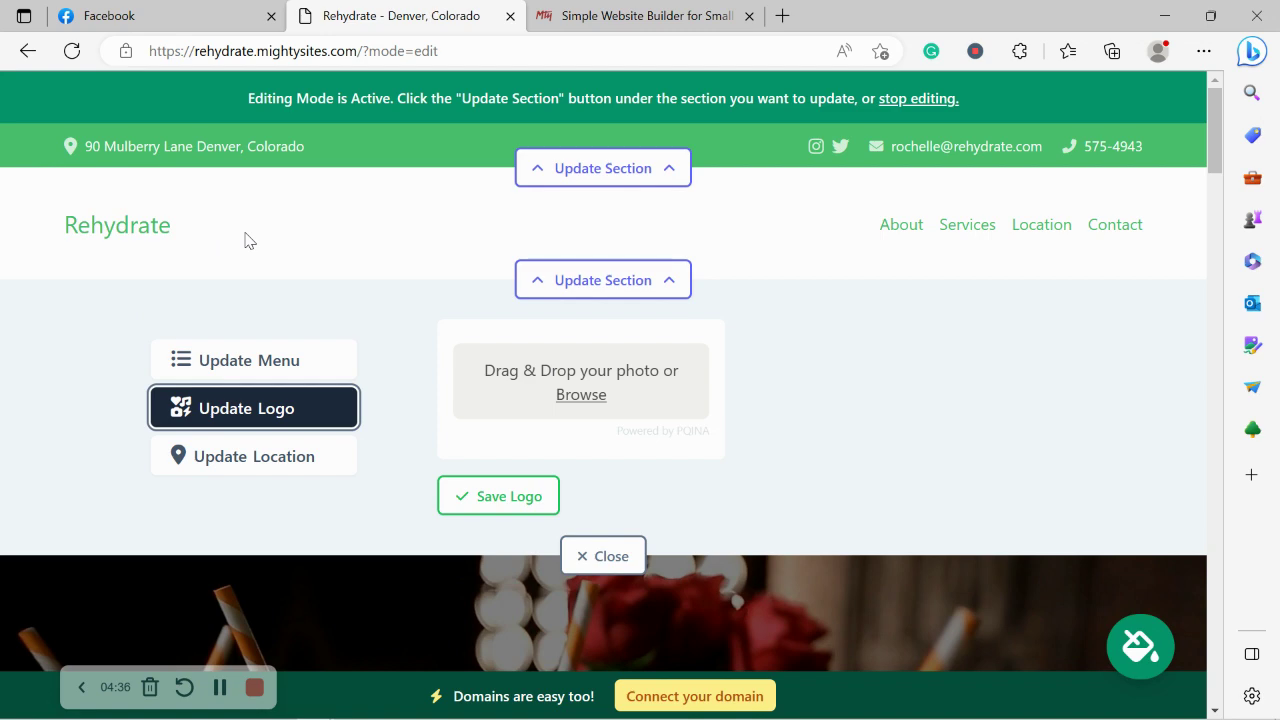
pyautogui.click(590, 396)
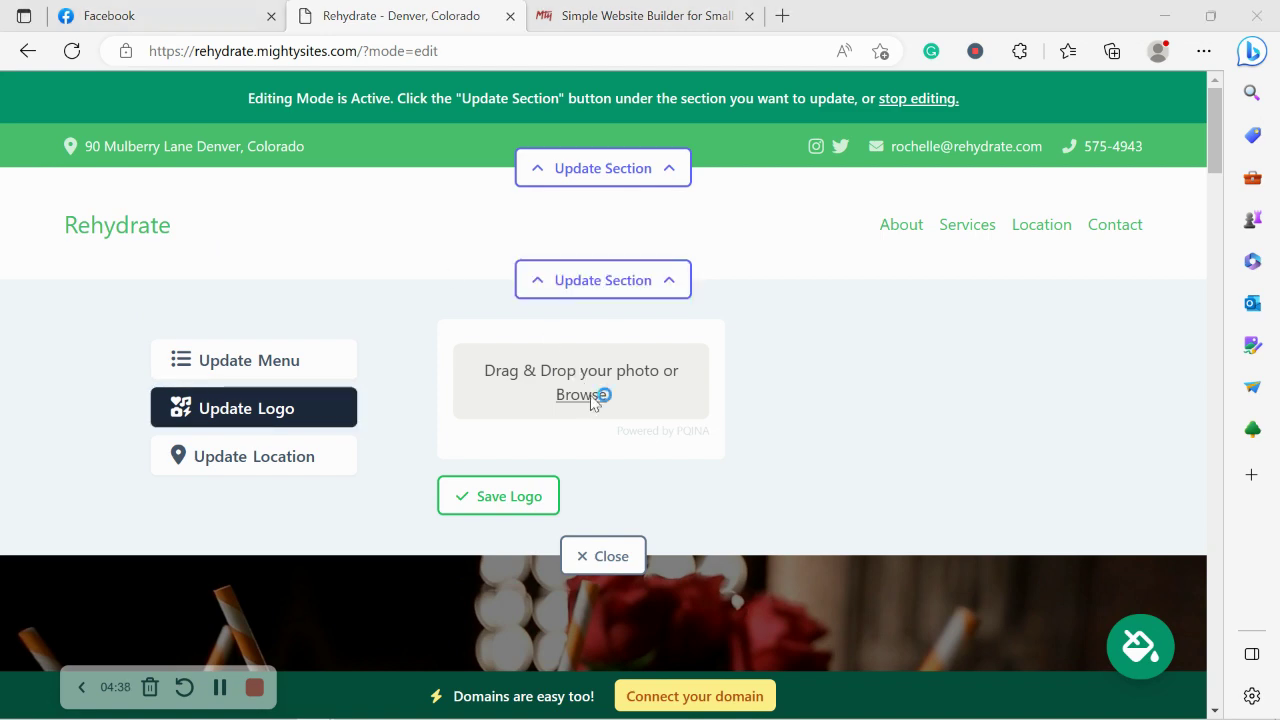
pyautogui.click(85, 228)
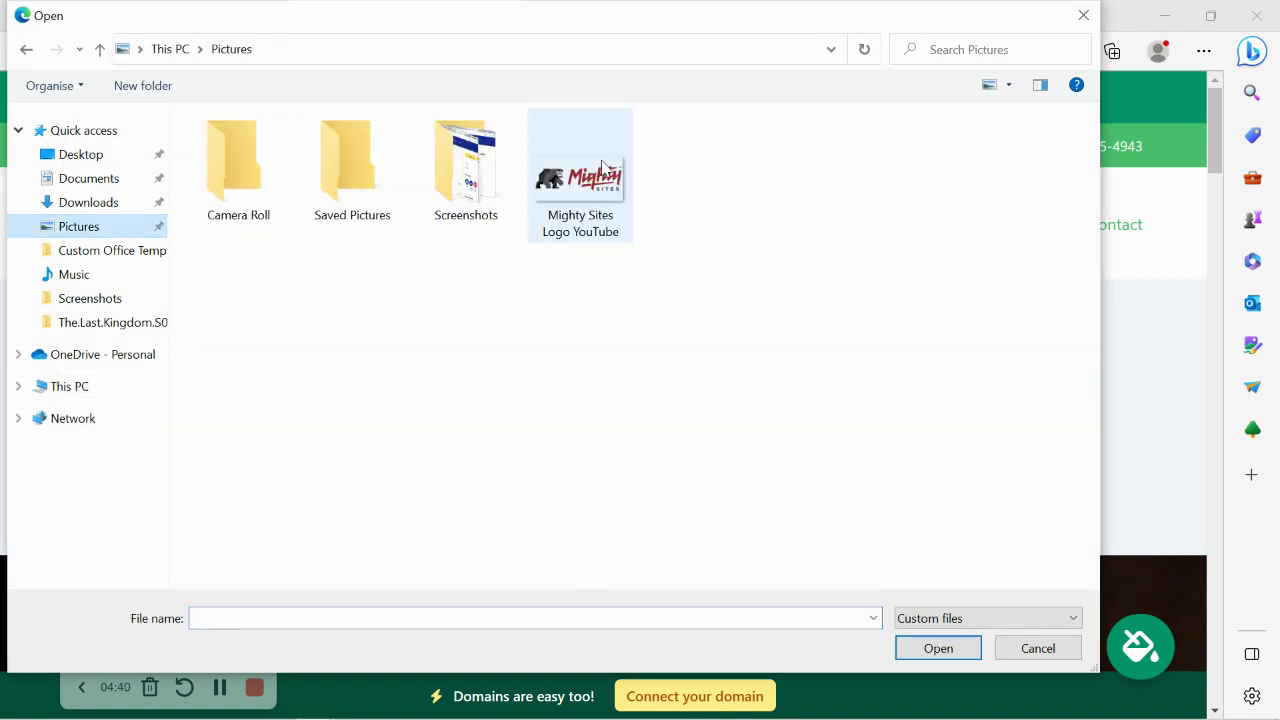
pyautogui.doubleClick(603, 168)
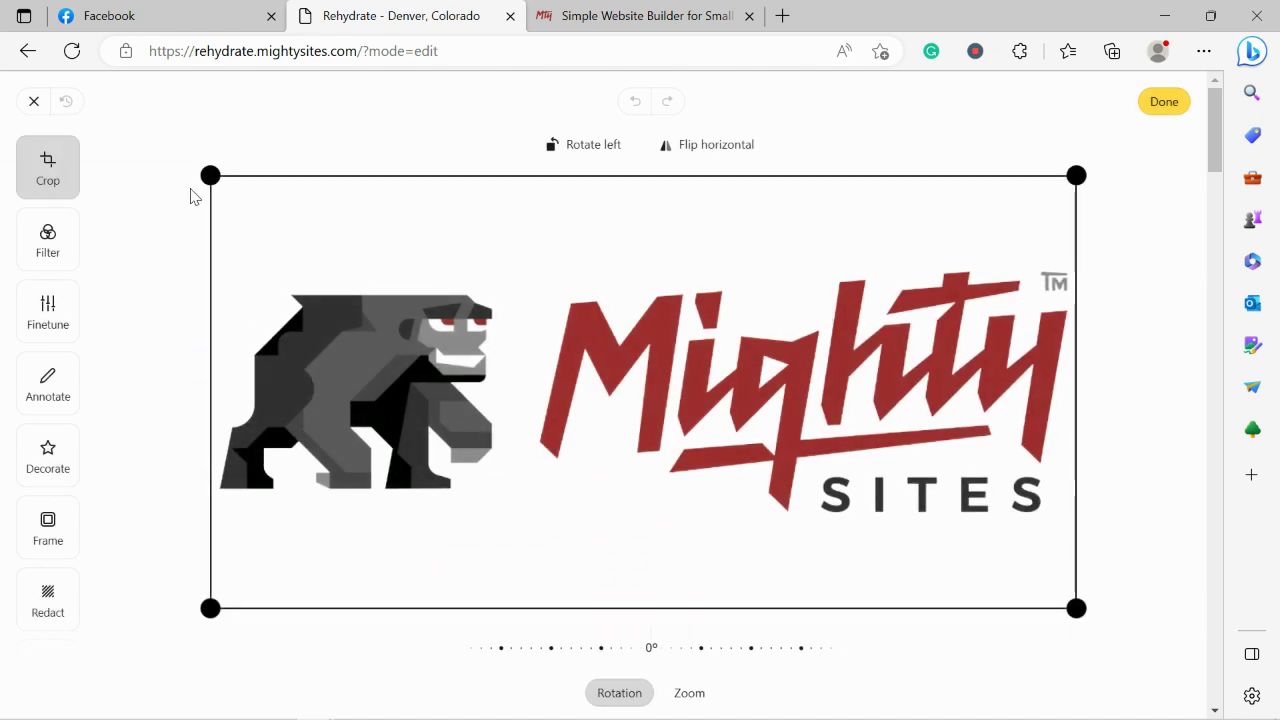
# Trim empty space from the logo's top and bottom, then confirm the crop with Done.
pyautogui.moveTo(210, 175); pyautogui.dragTo(217, 251)
pyautogui.moveTo(221, 606); pyautogui.dragTo(217, 541)
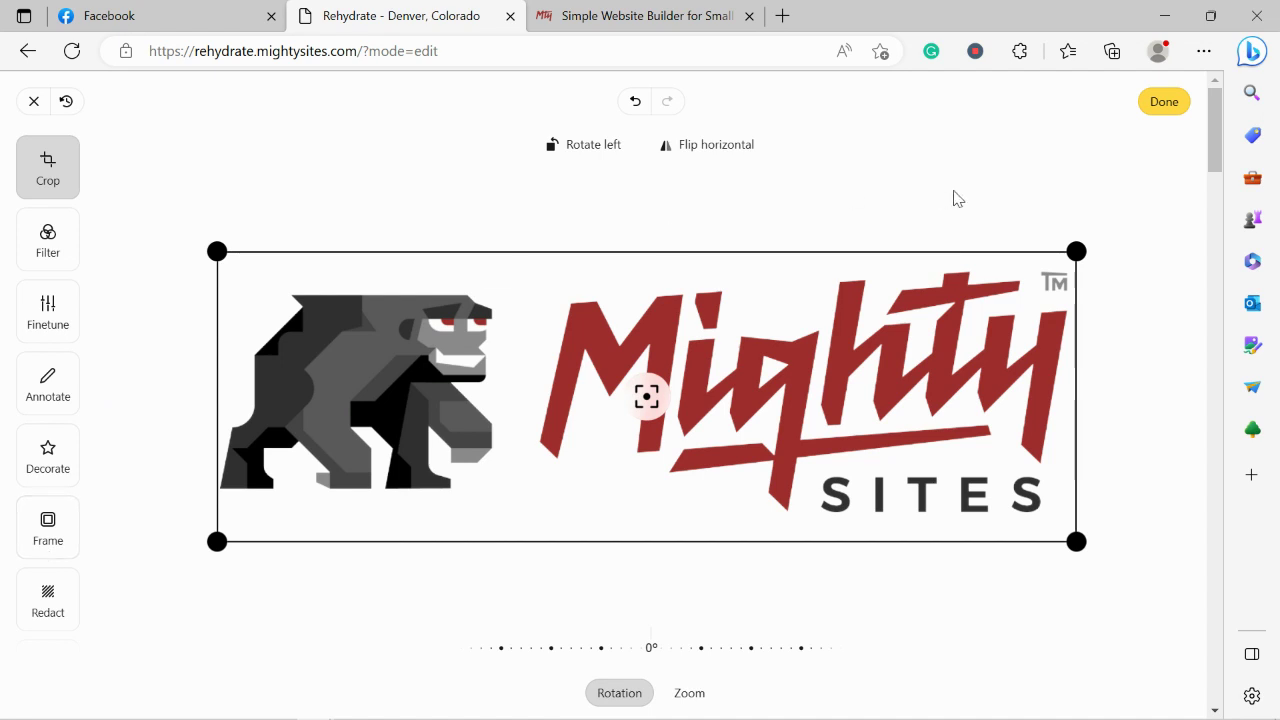
pyautogui.click(1170, 106)
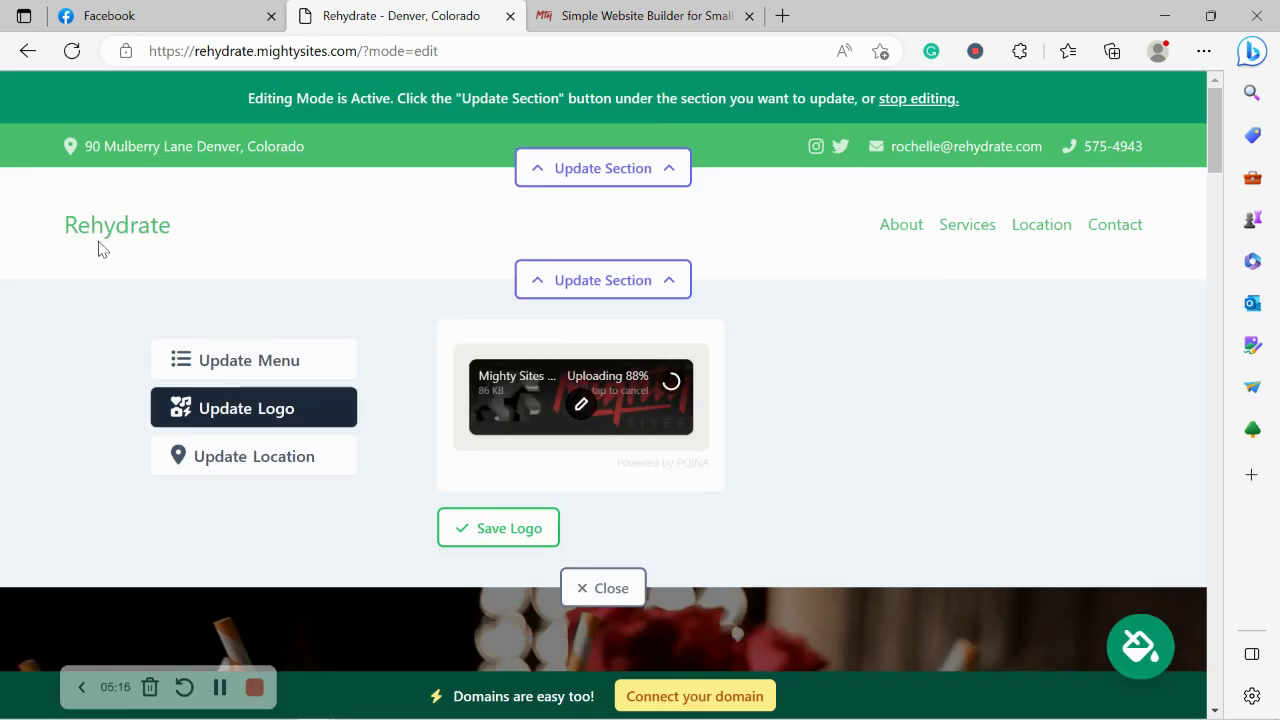
# Save the cropped logo to the site header and close the logo panel.
pyautogui.click(540, 540)
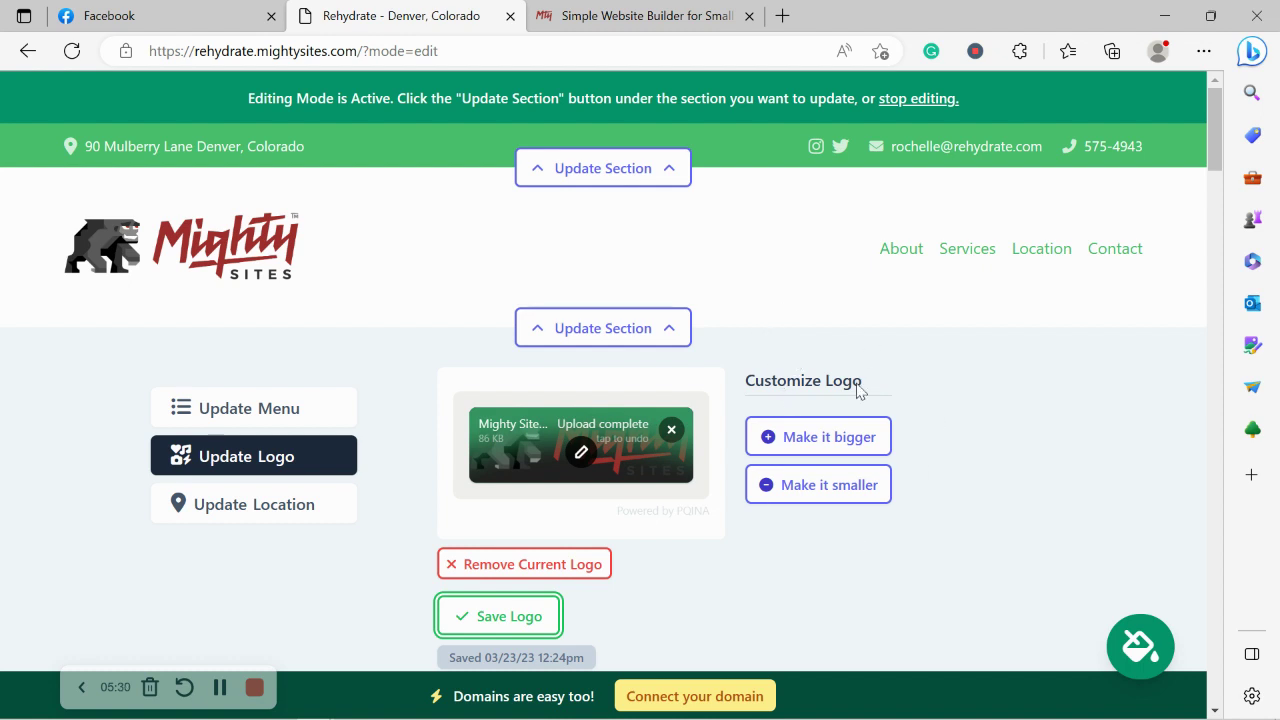
pyautogui.click(501, 612)
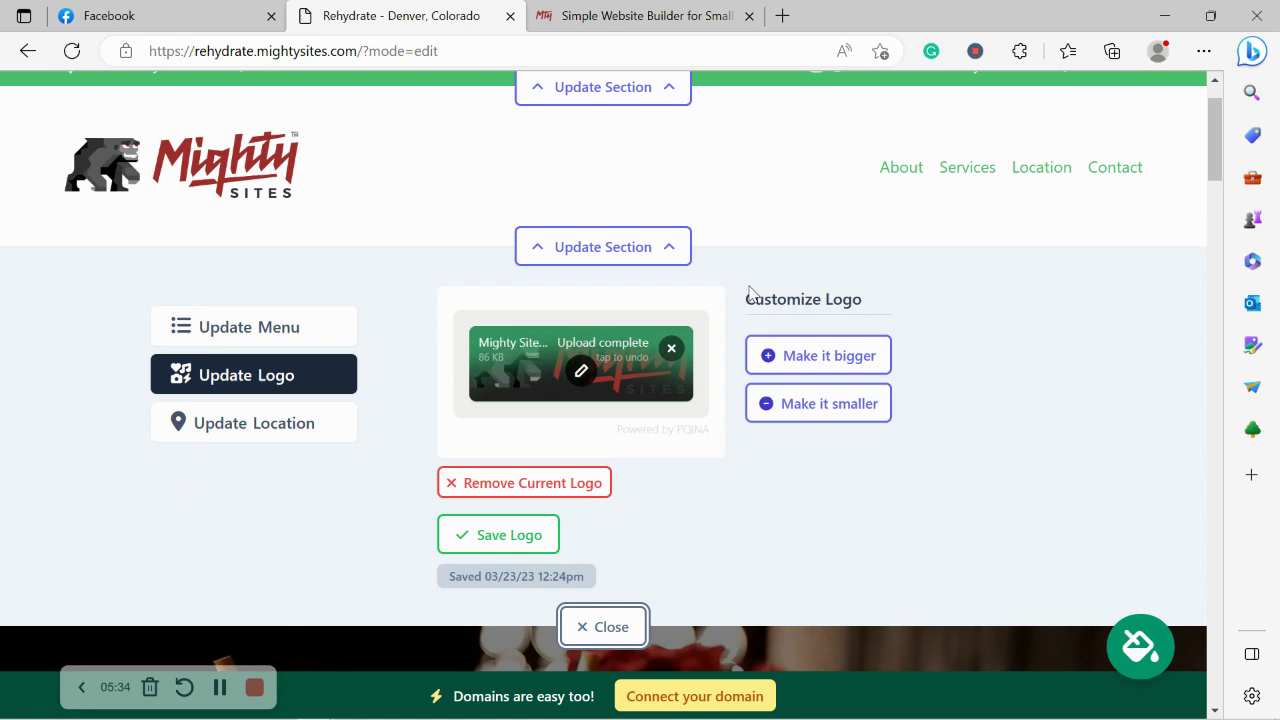
pyautogui.click(608, 626)
pyautogui.scroll(-2, 182, 269)
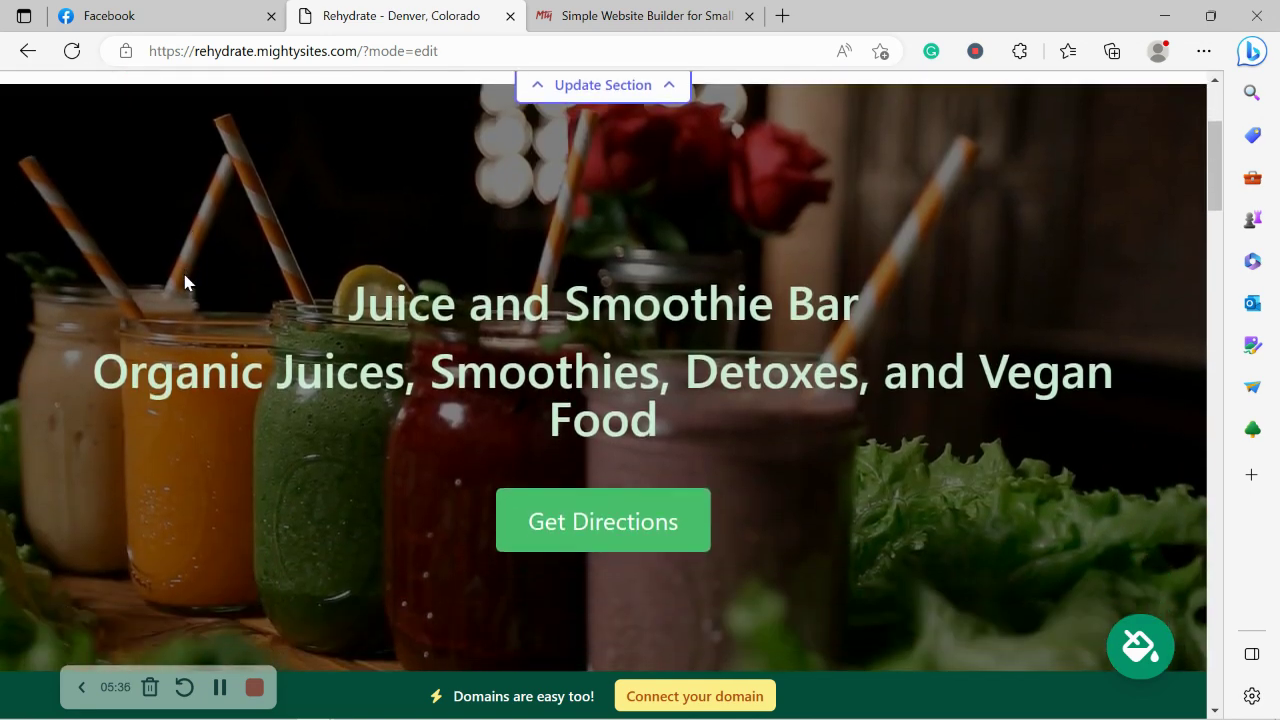
pyautogui.scroll(-5, 184, 282)
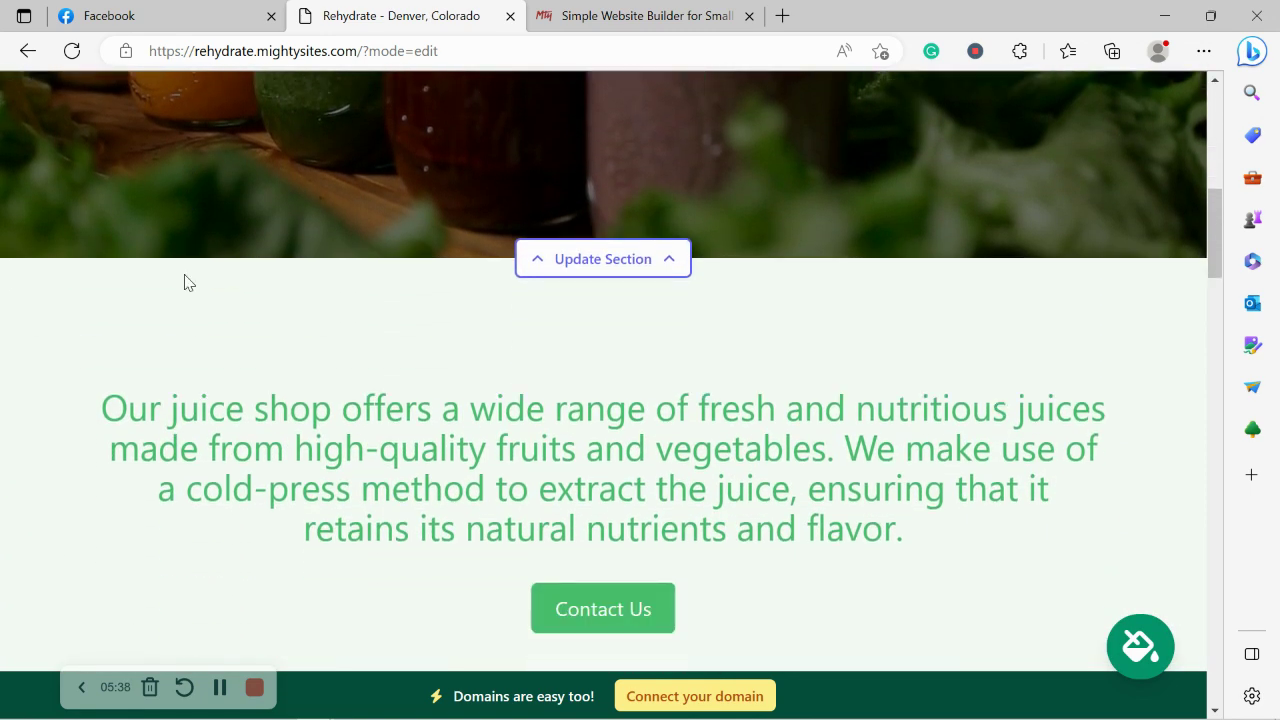
pyautogui.scroll(-2, 184, 282)
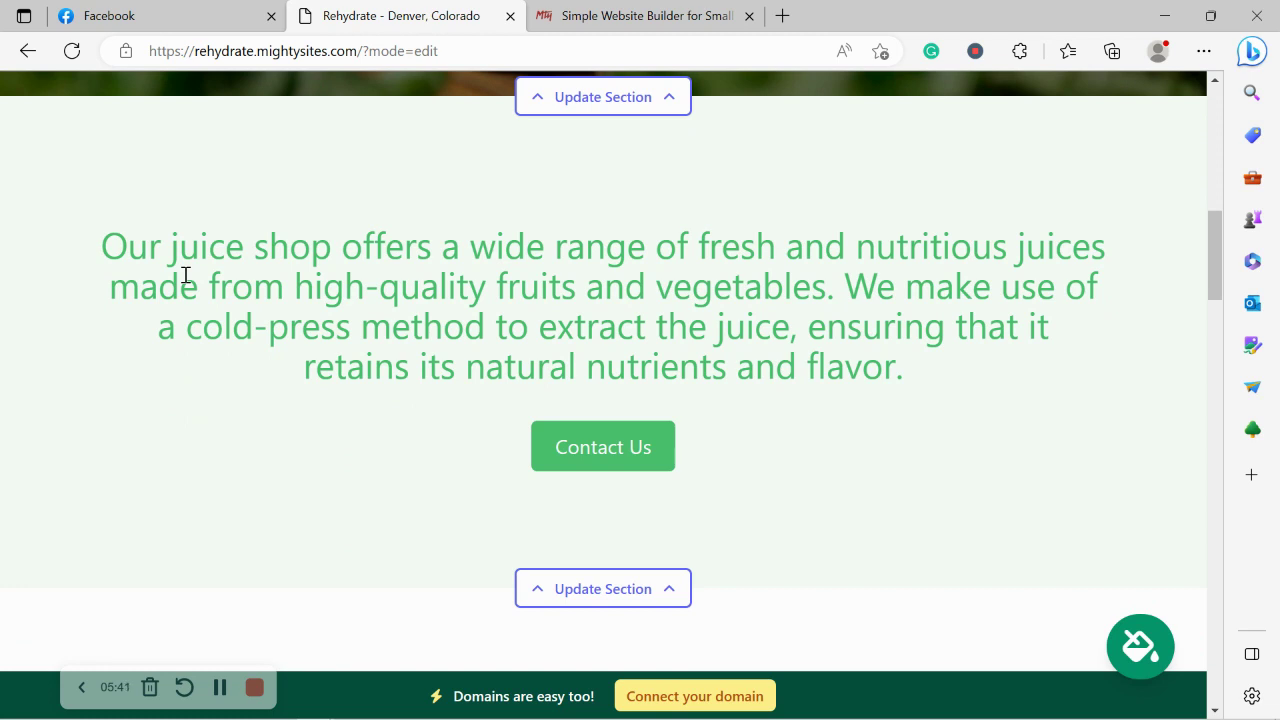
pyautogui.scroll(-2, 185, 275)
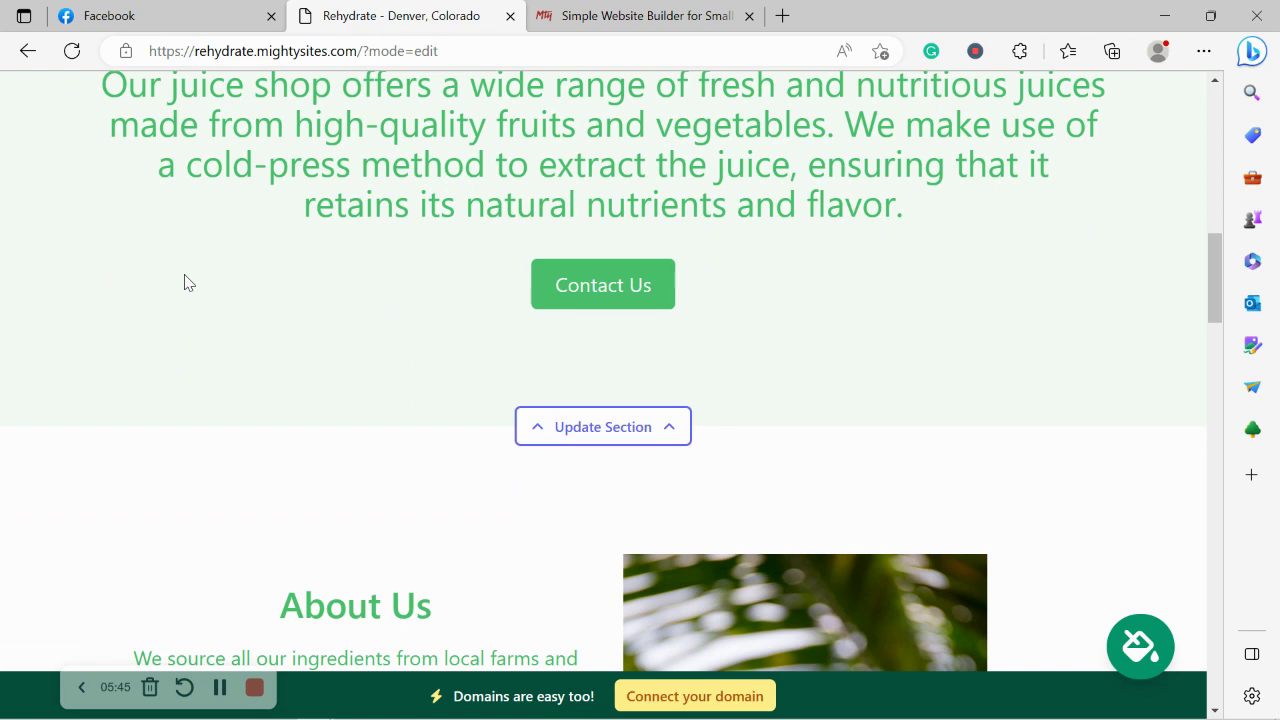
pyautogui.scroll(1, 184, 282)
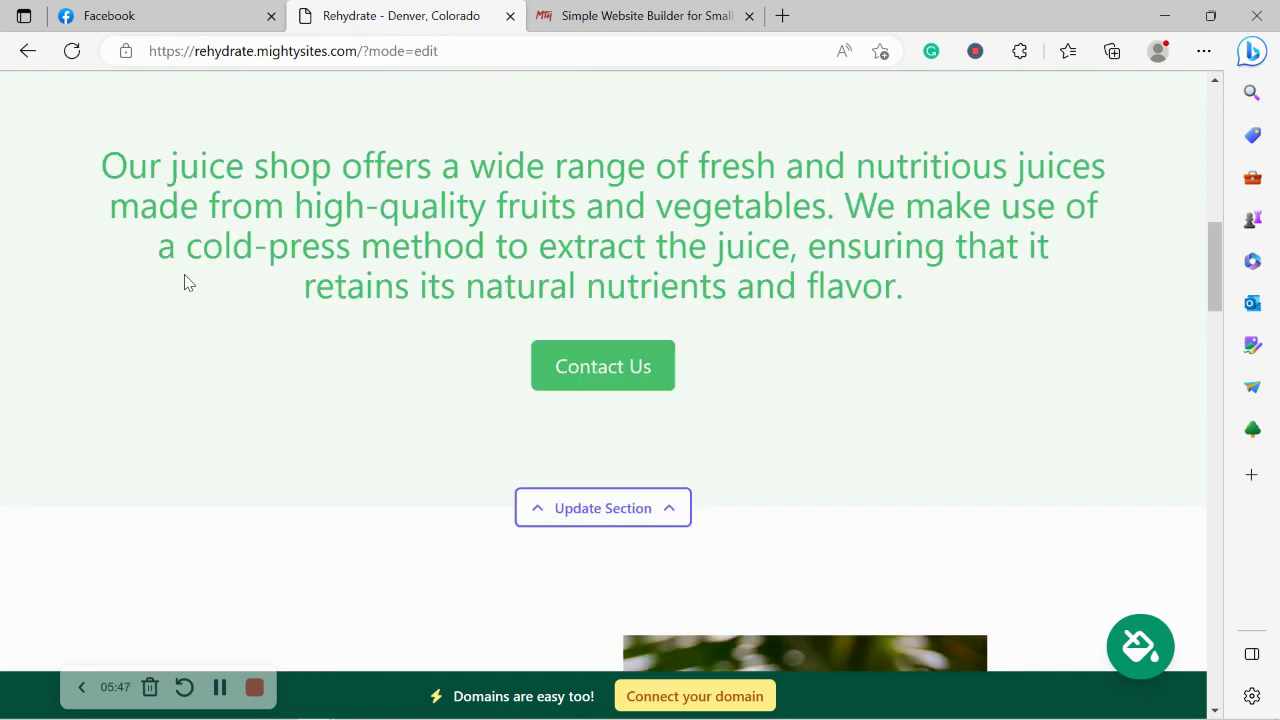
pyautogui.moveTo(88, 143); pyautogui.dragTo(749, 434)
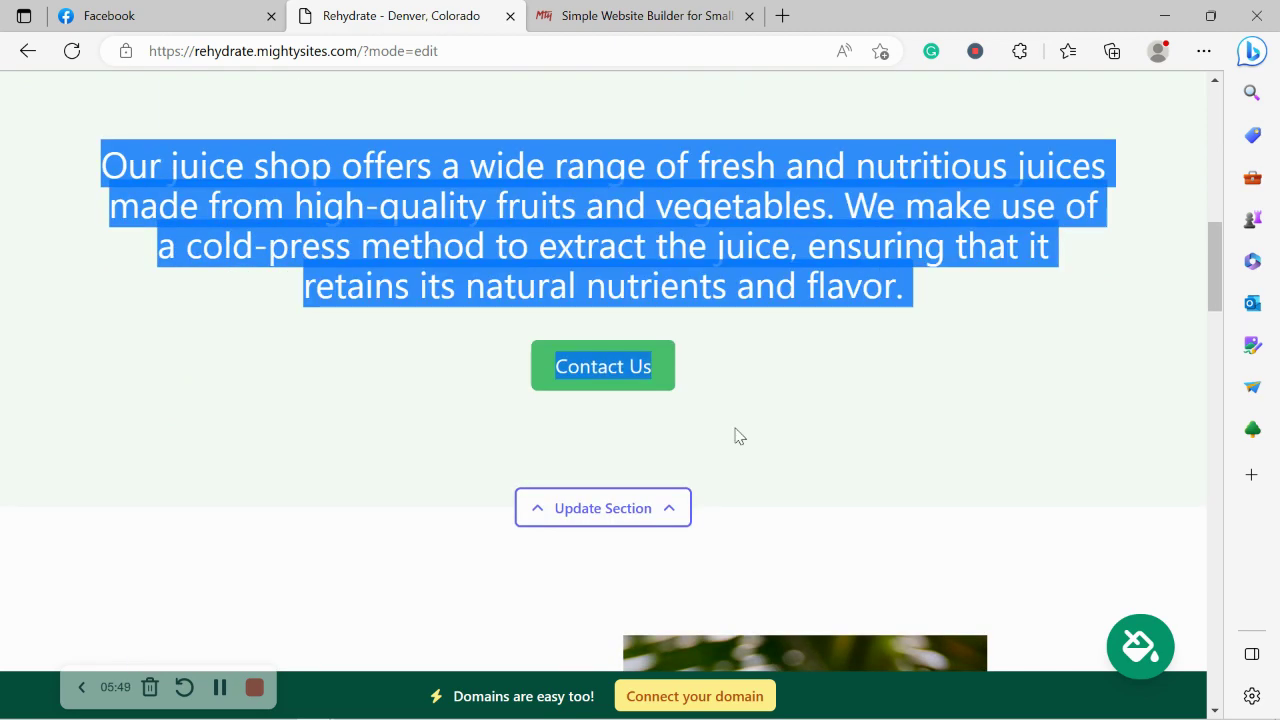
pyautogui.click(735, 436)
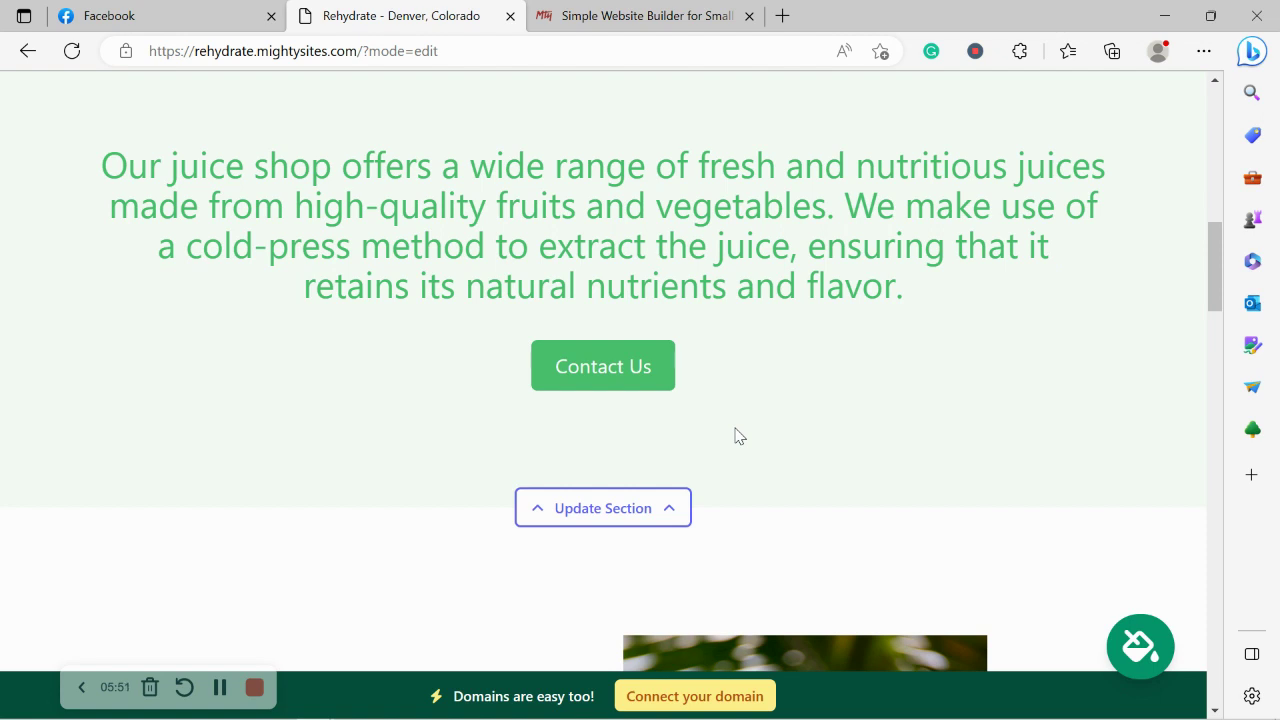
pyautogui.scroll(5, 735, 436)
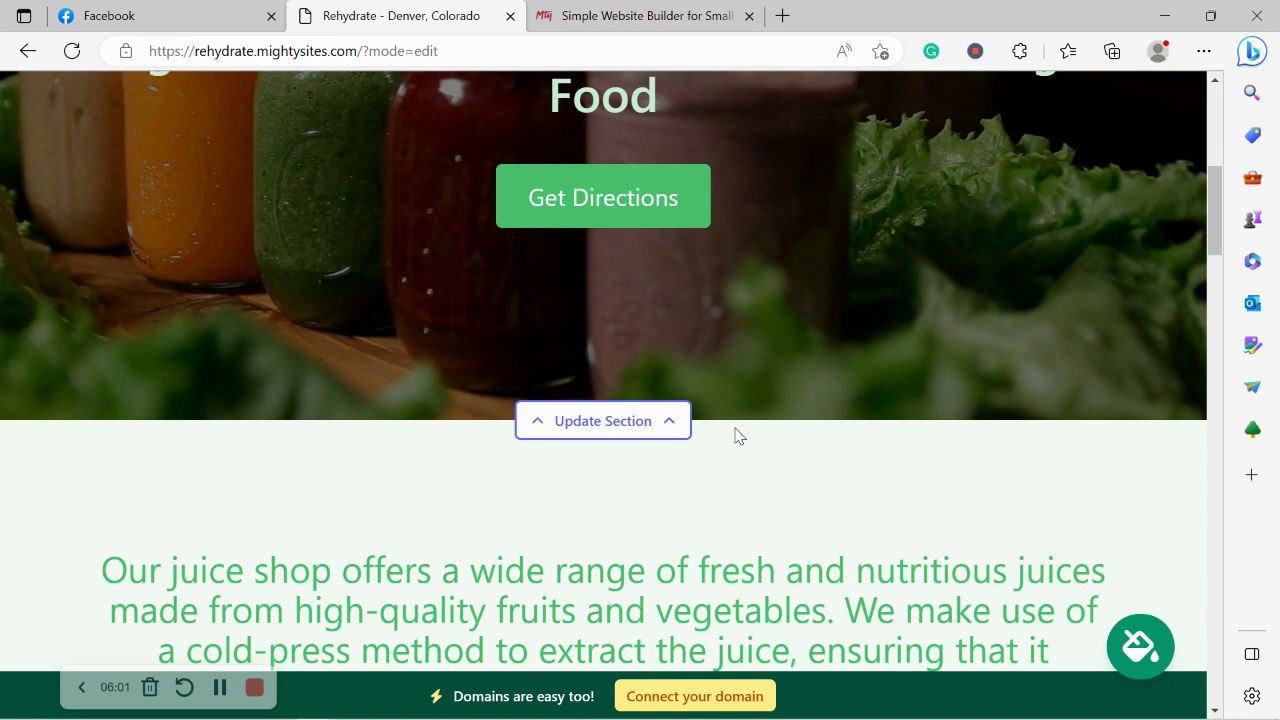
pyautogui.scroll(6, 735, 436)
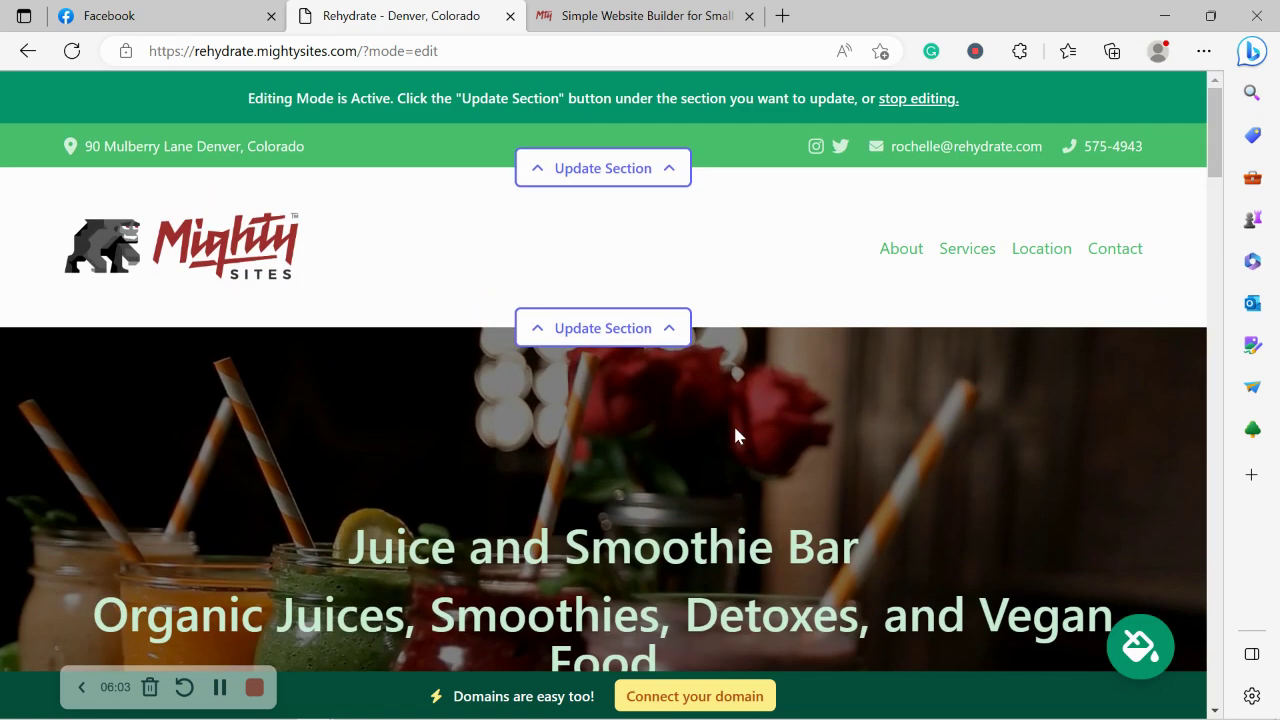
pyautogui.click(1130, 660)
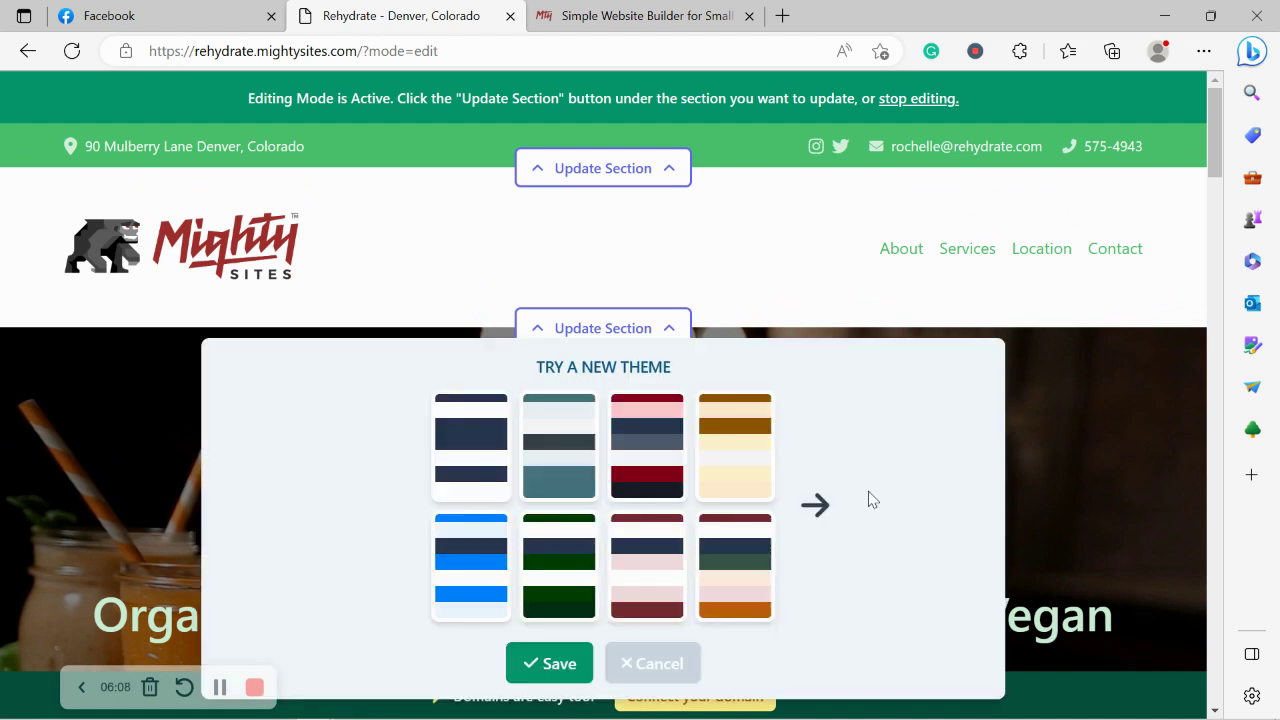
pyautogui.click(822, 519)
pyautogui.click(822, 519)
pyautogui.click(822, 519)
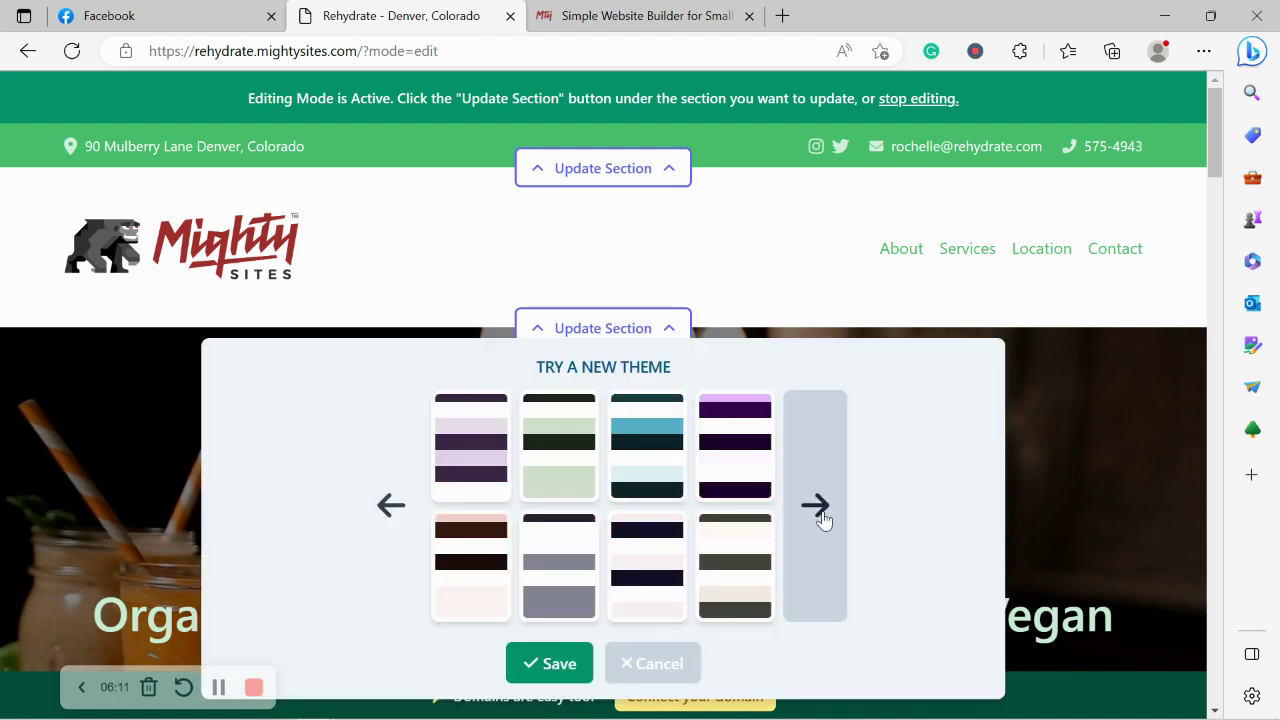
pyautogui.click(822, 519)
pyautogui.click(822, 519)
pyautogui.click(822, 519)
pyautogui.click(822, 519)
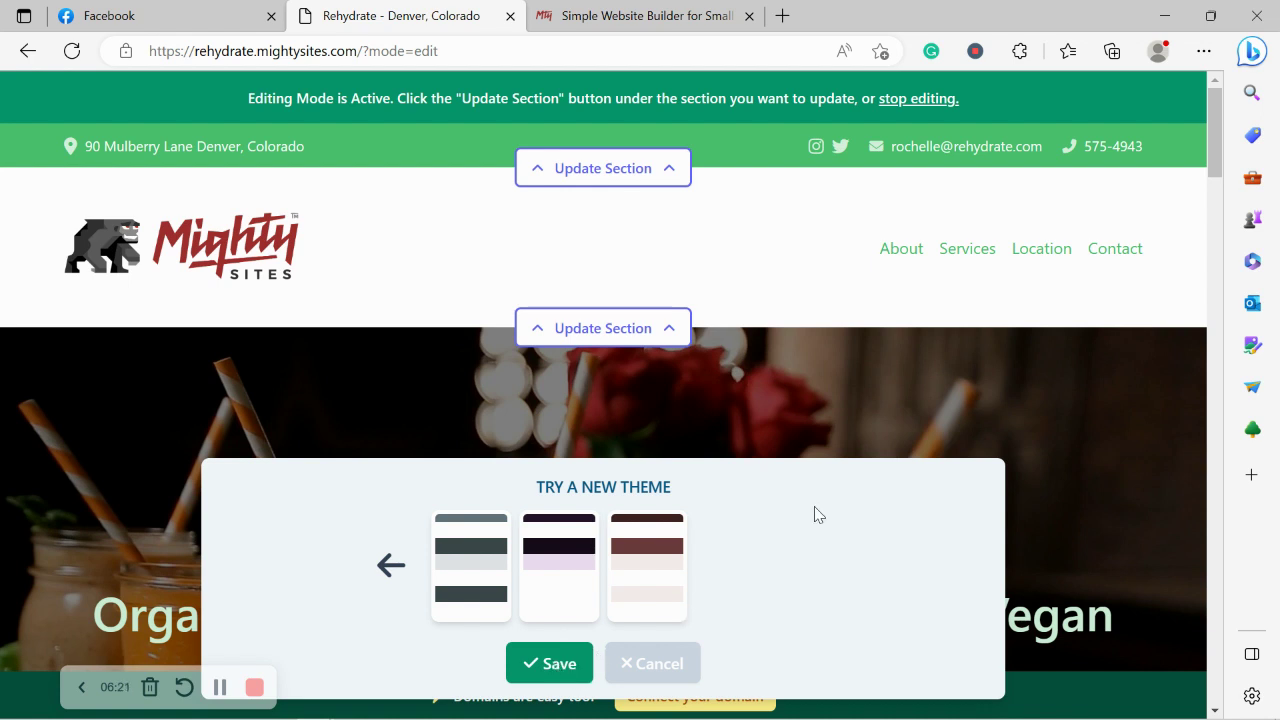
pyautogui.scroll(-1, 815, 514)
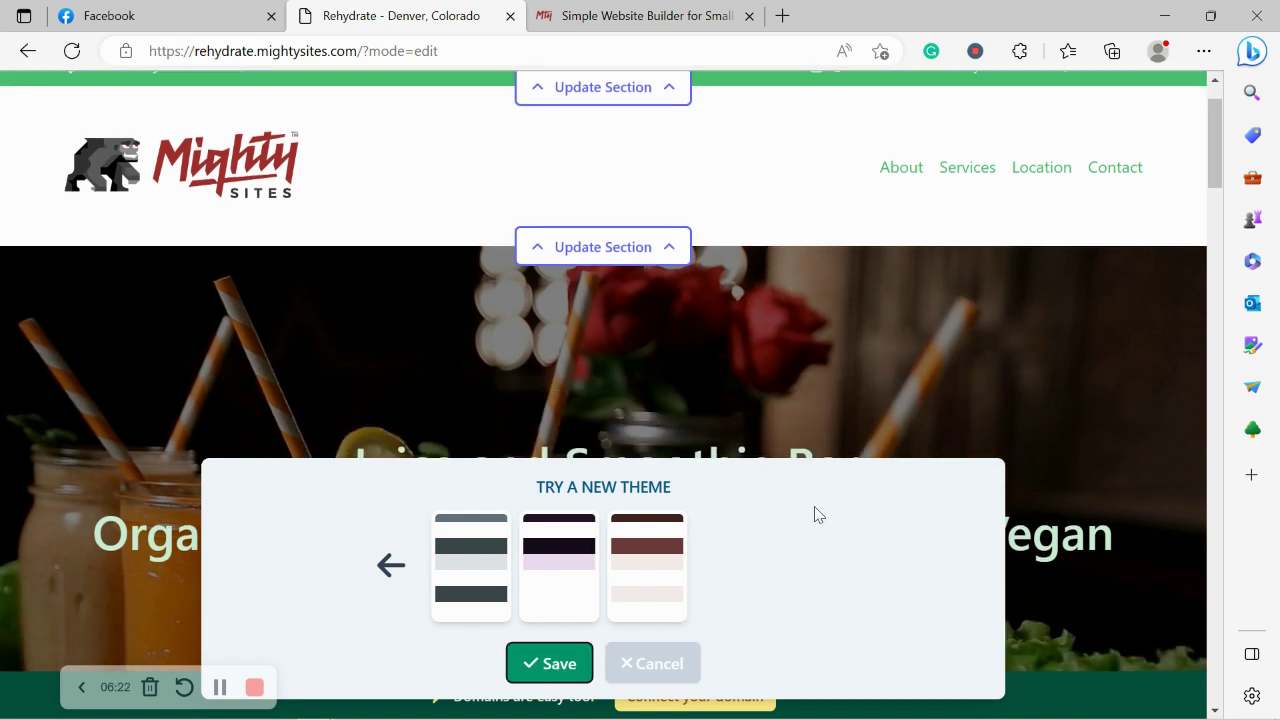
pyautogui.click(632, 668)
pyautogui.scroll(-5, 573, 279)
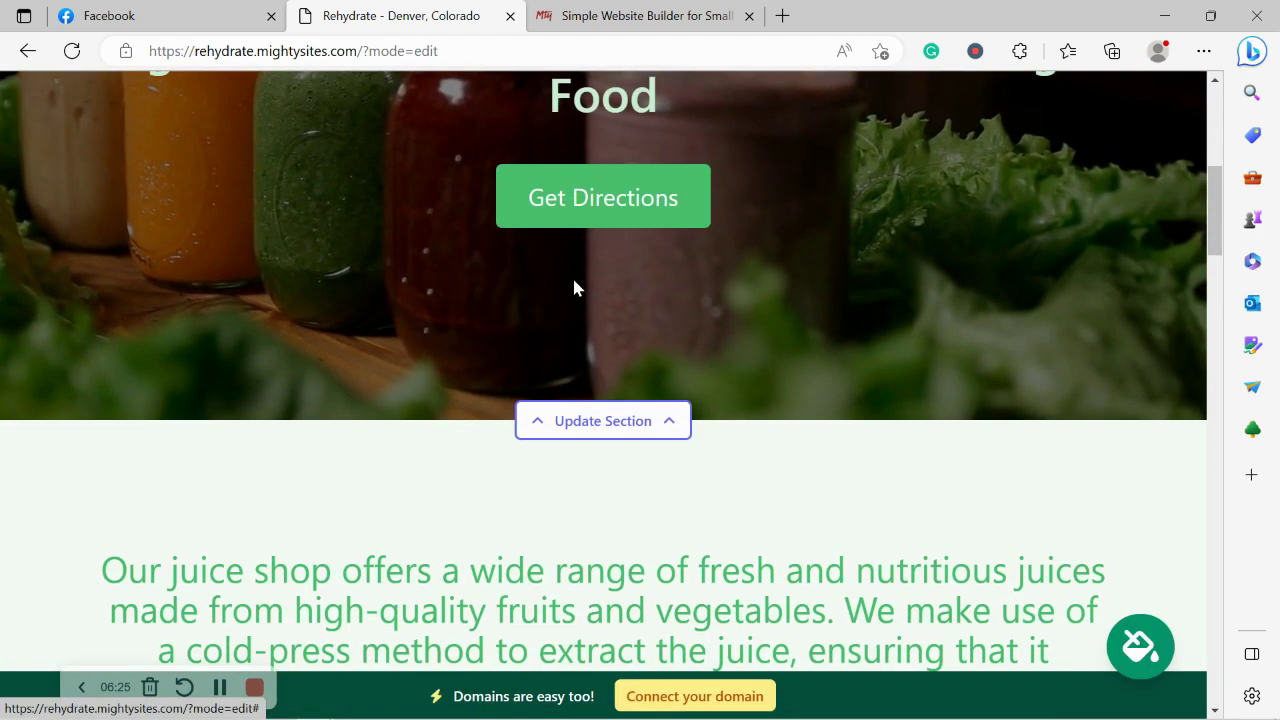
# Start replacing the hero section's background image from the stock photo library.
pyautogui.click(626, 420)
pyautogui.scroll(-1, 175, 292)
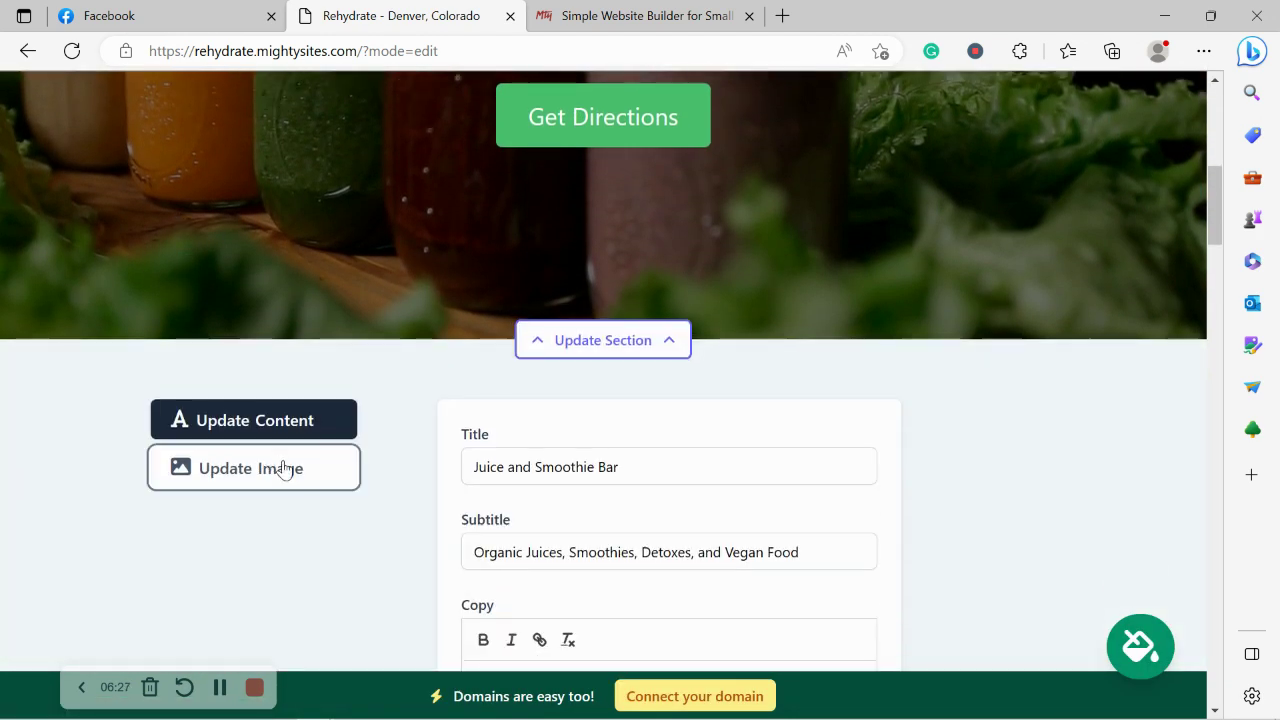
pyautogui.click(285, 470)
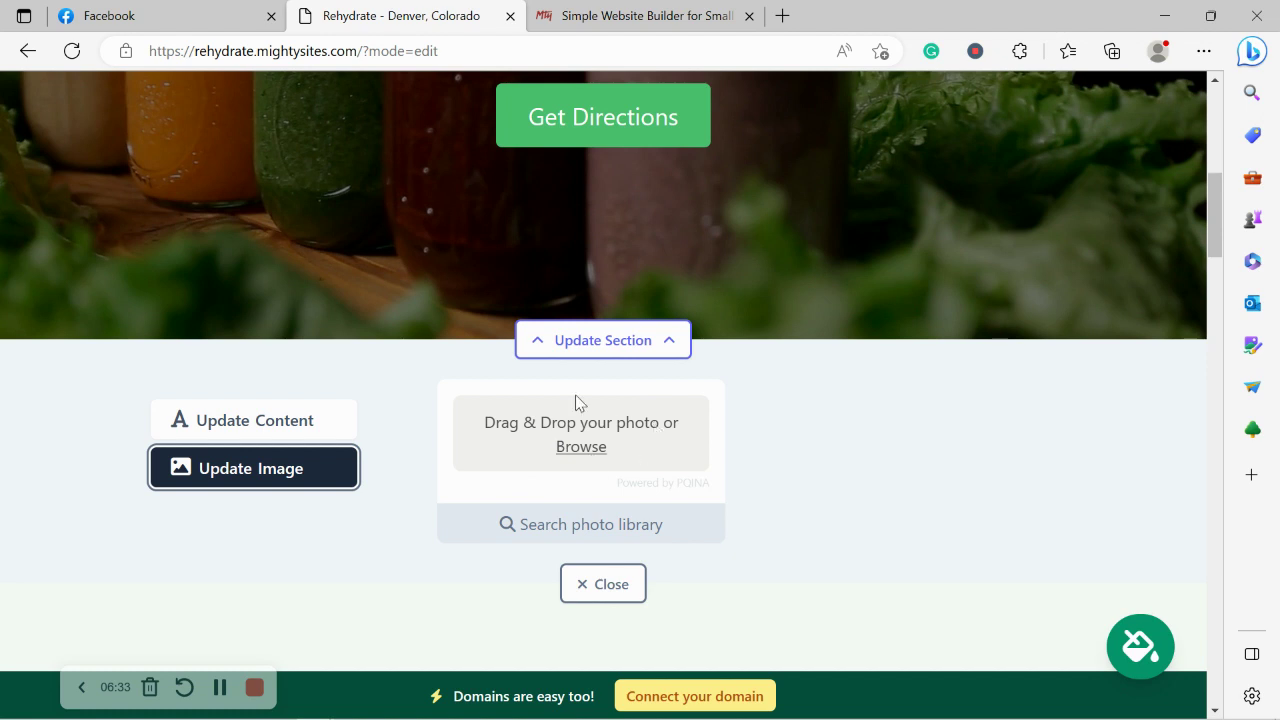
pyautogui.click(616, 540)
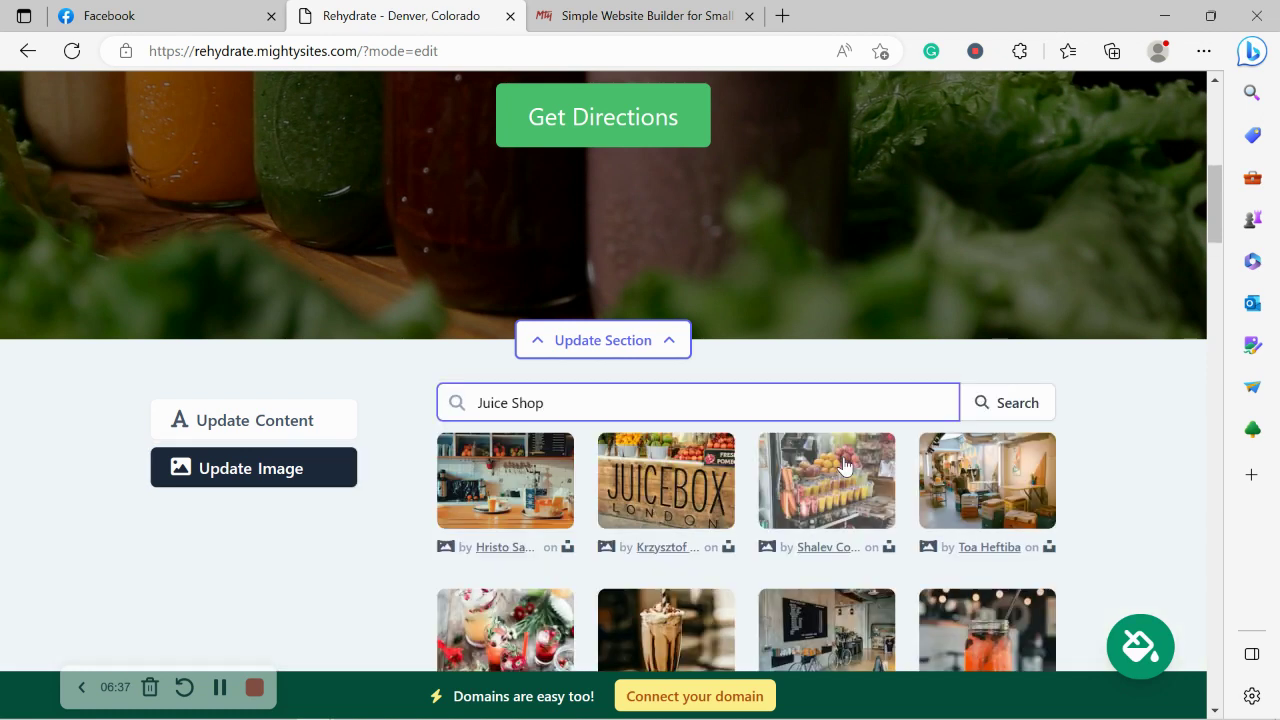
pyautogui.click(1134, 468)
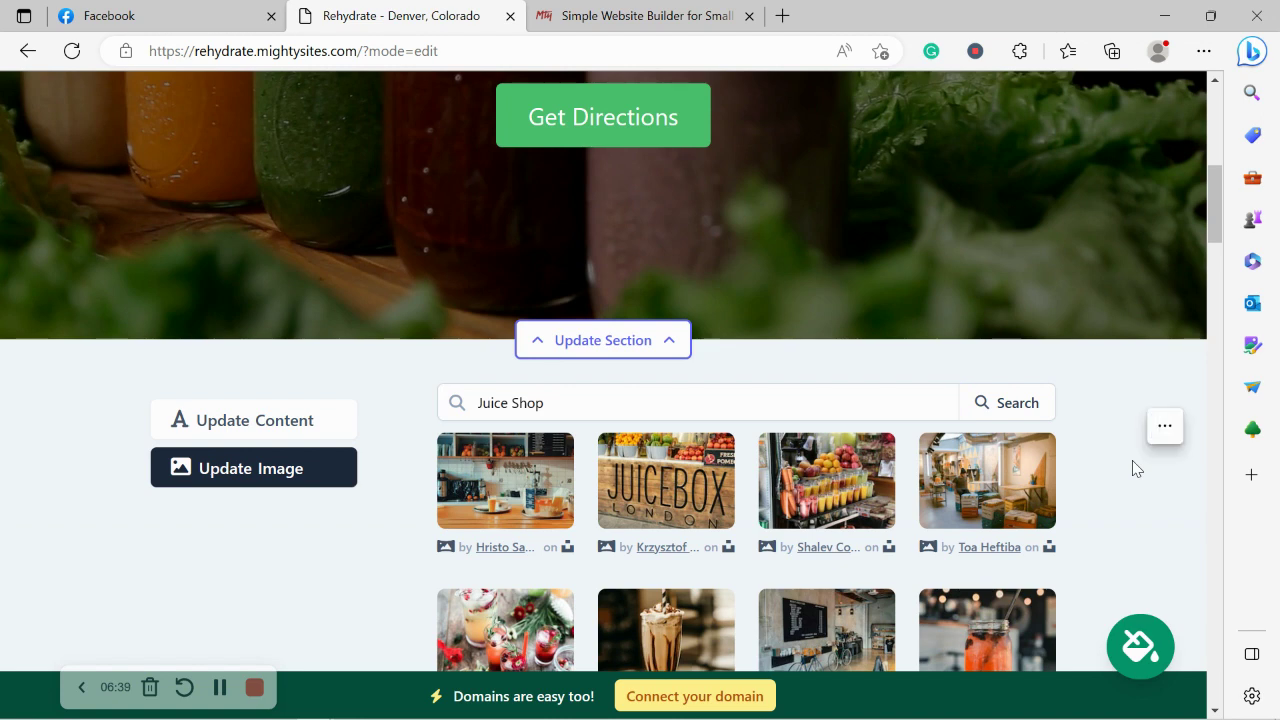
pyautogui.scroll(-1, 1134, 468)
pyautogui.scroll(-2, 1134, 468)
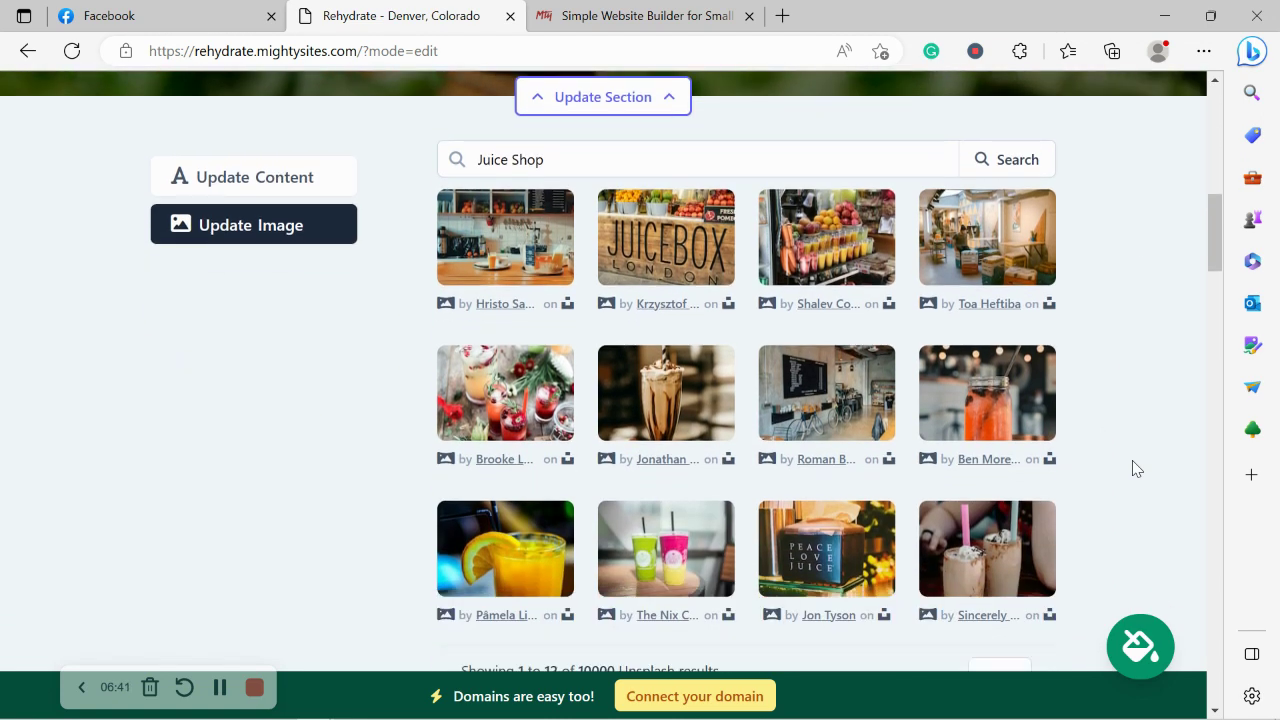
pyautogui.scroll(1, 1134, 468)
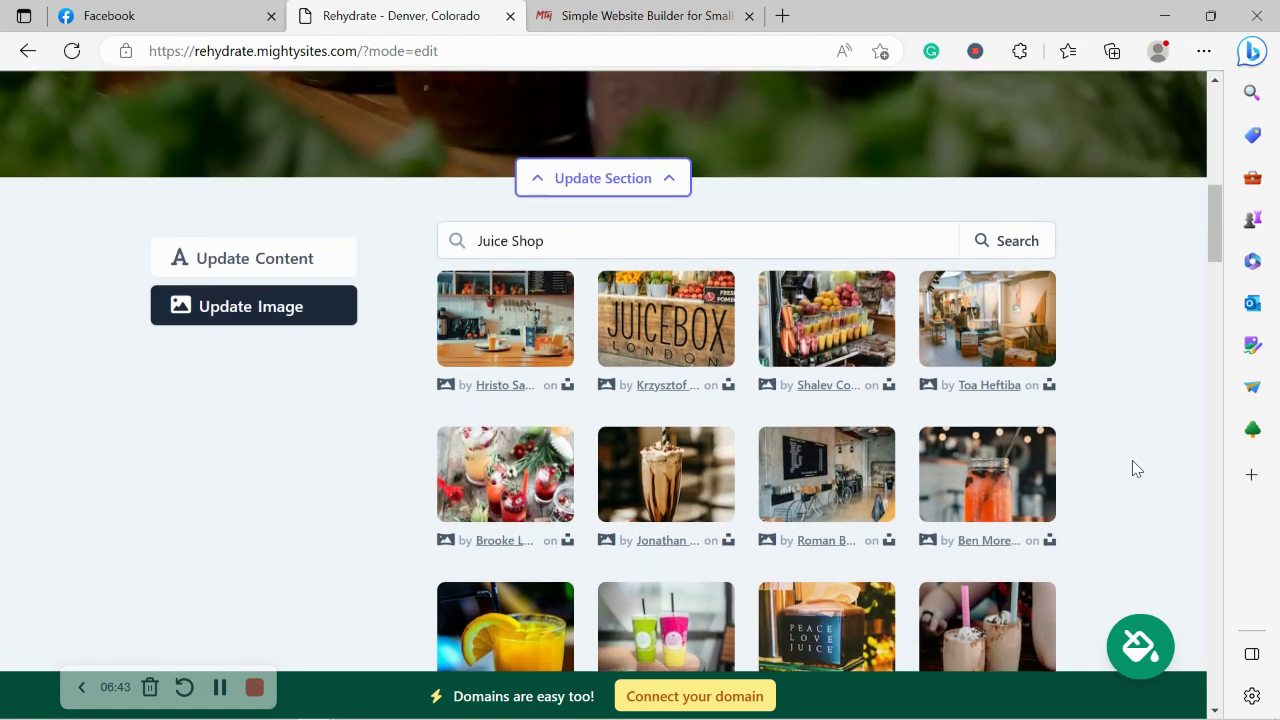
# Search stock photos for 'Juice' and select the orange-juice photo.
pyautogui.moveTo(477, 240); pyautogui.dragTo(562, 240)
pyautogui.doubleClick(562, 240)
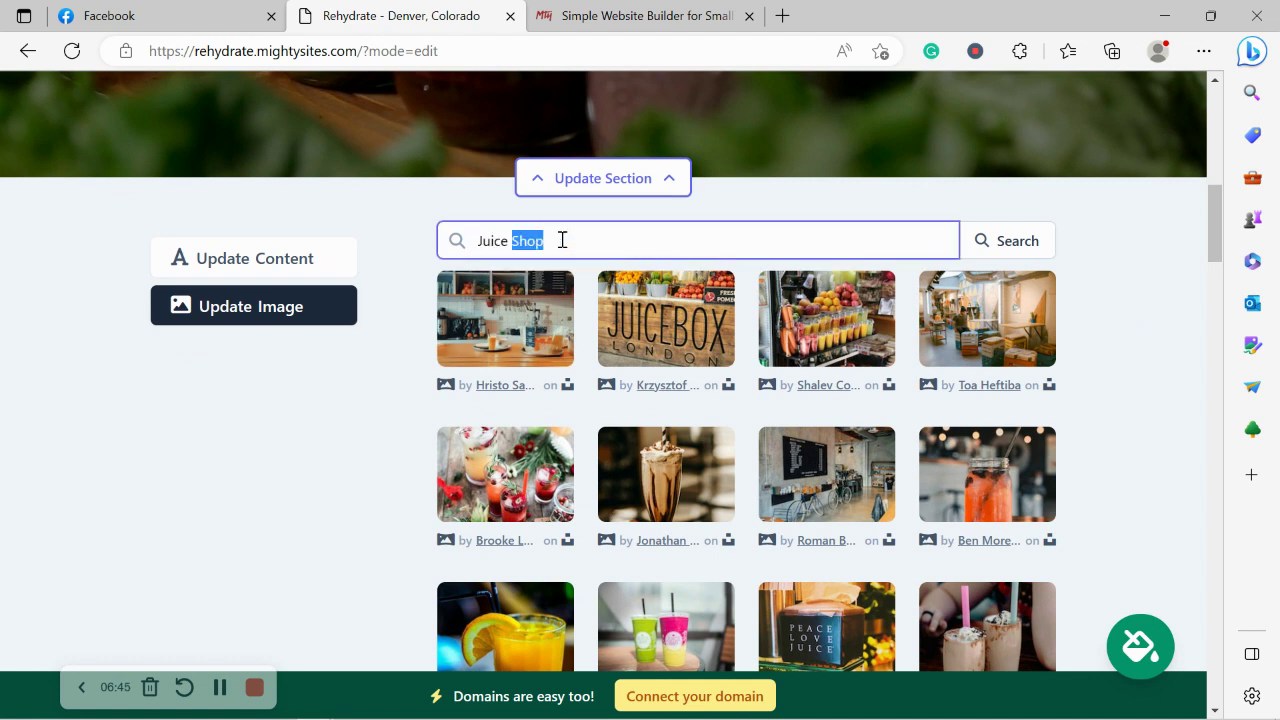
pyautogui.press('BackSpace')
pyautogui.click(1043, 250)
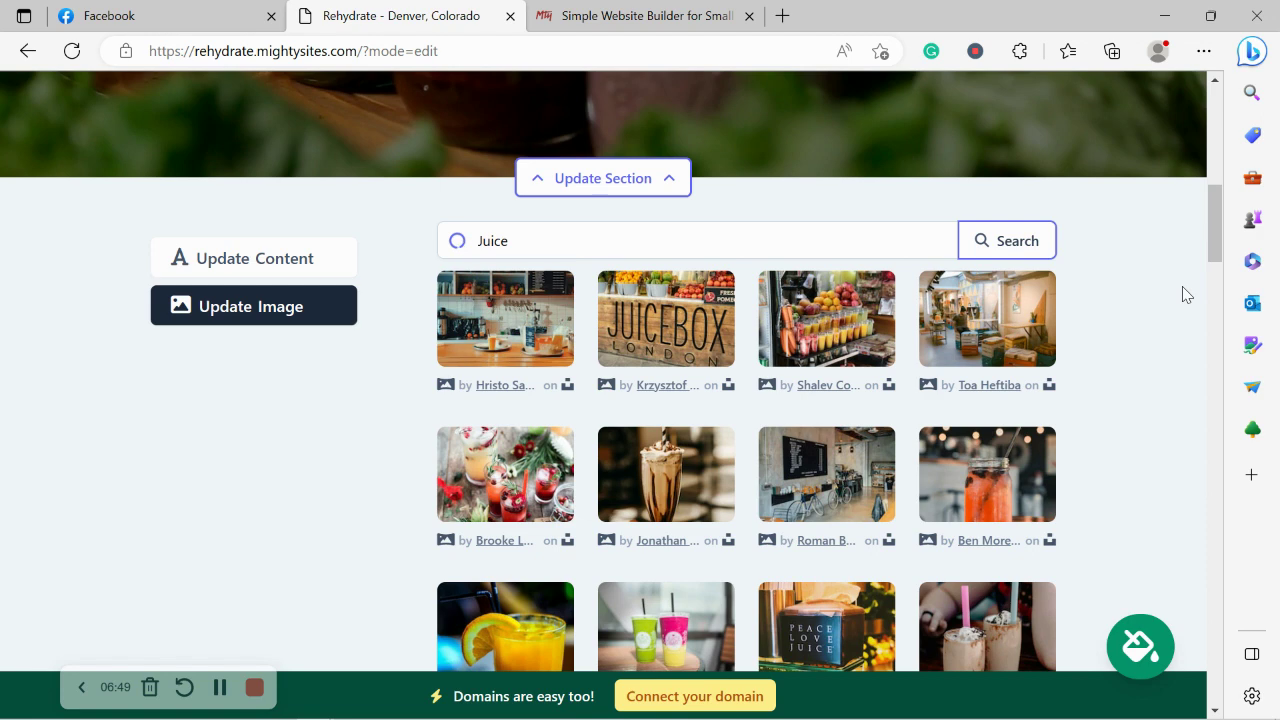
pyautogui.scroll(-2, 1184, 294)
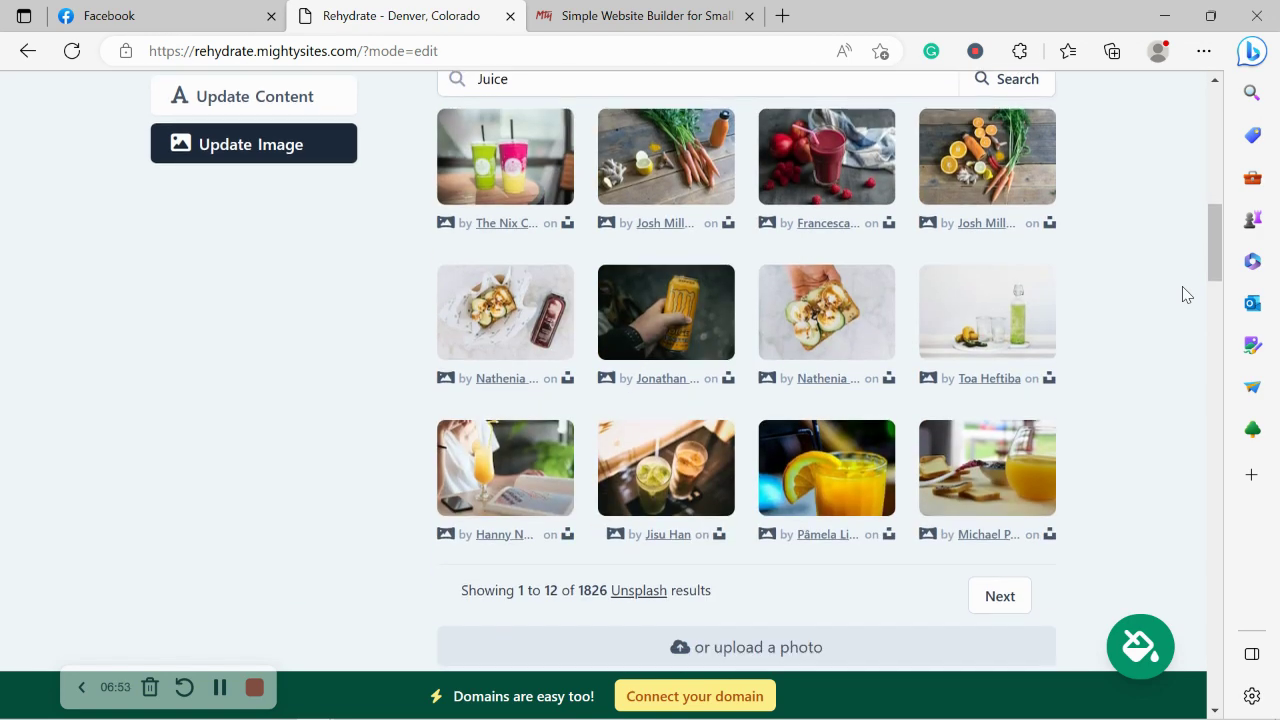
pyautogui.click(835, 464)
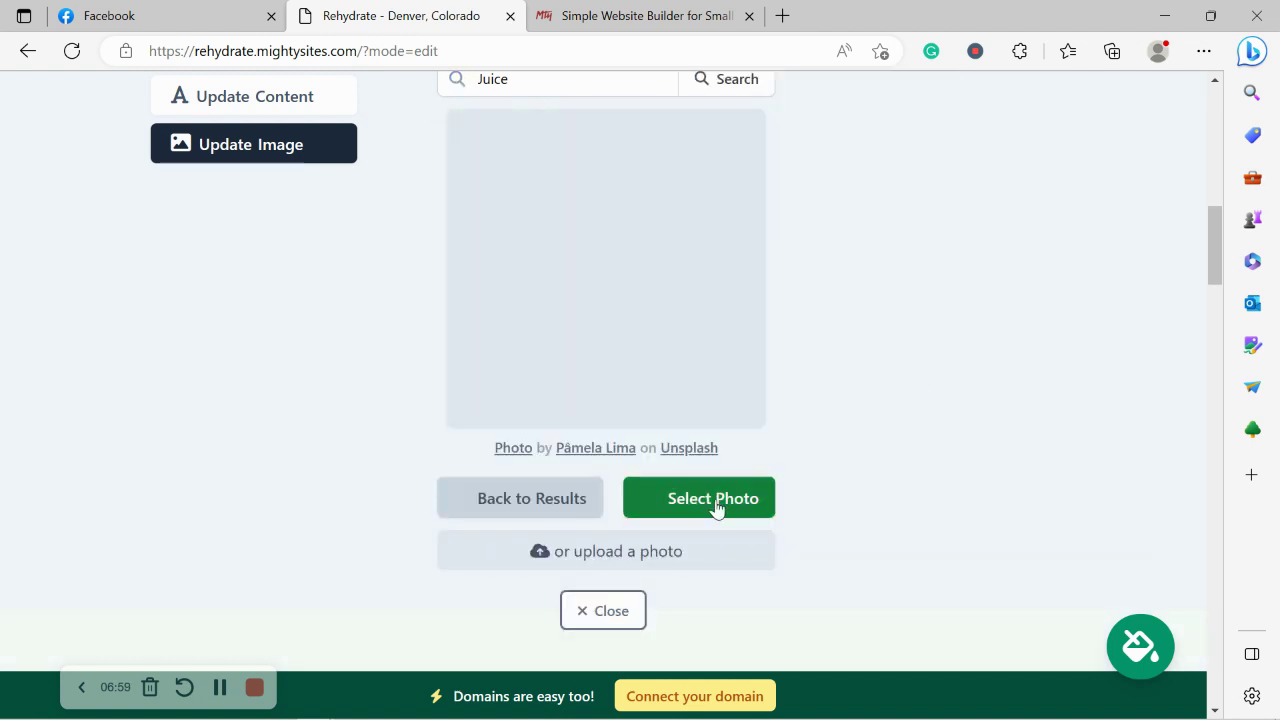
pyautogui.click(687, 517)
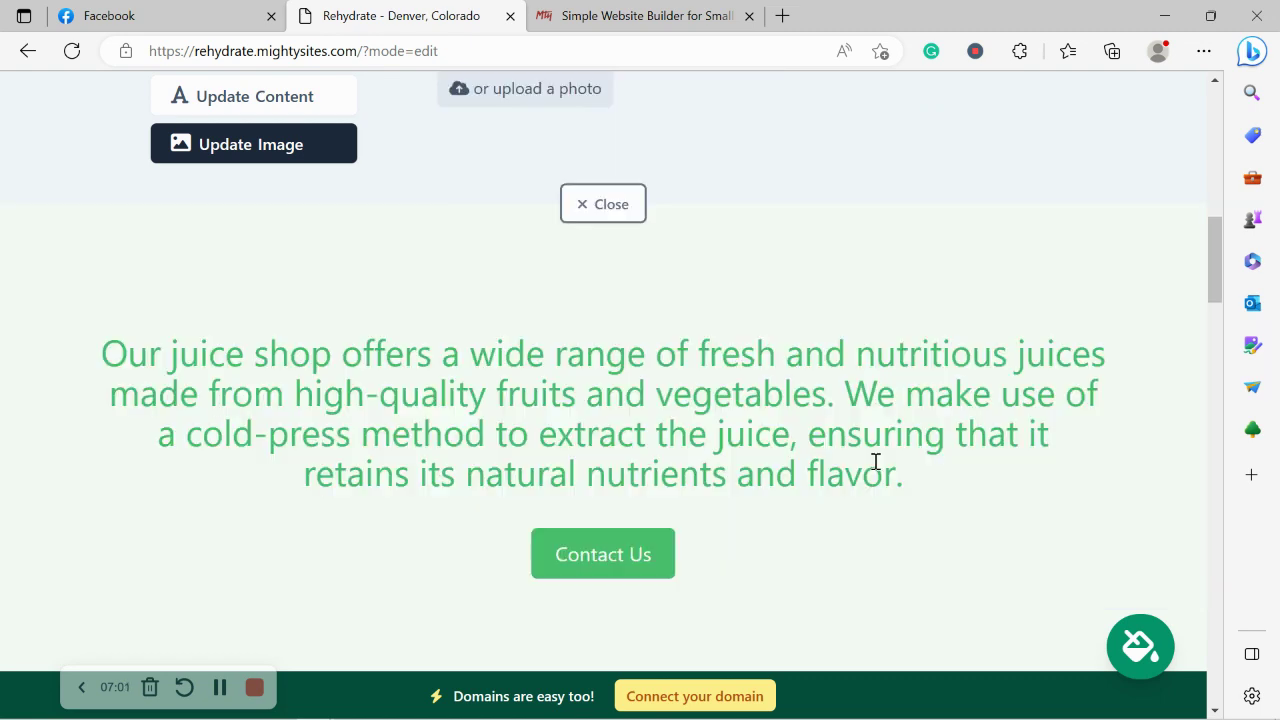
# Save the orange-juice hero image and open the hero's text and button settings.
pyautogui.click(658, 453)
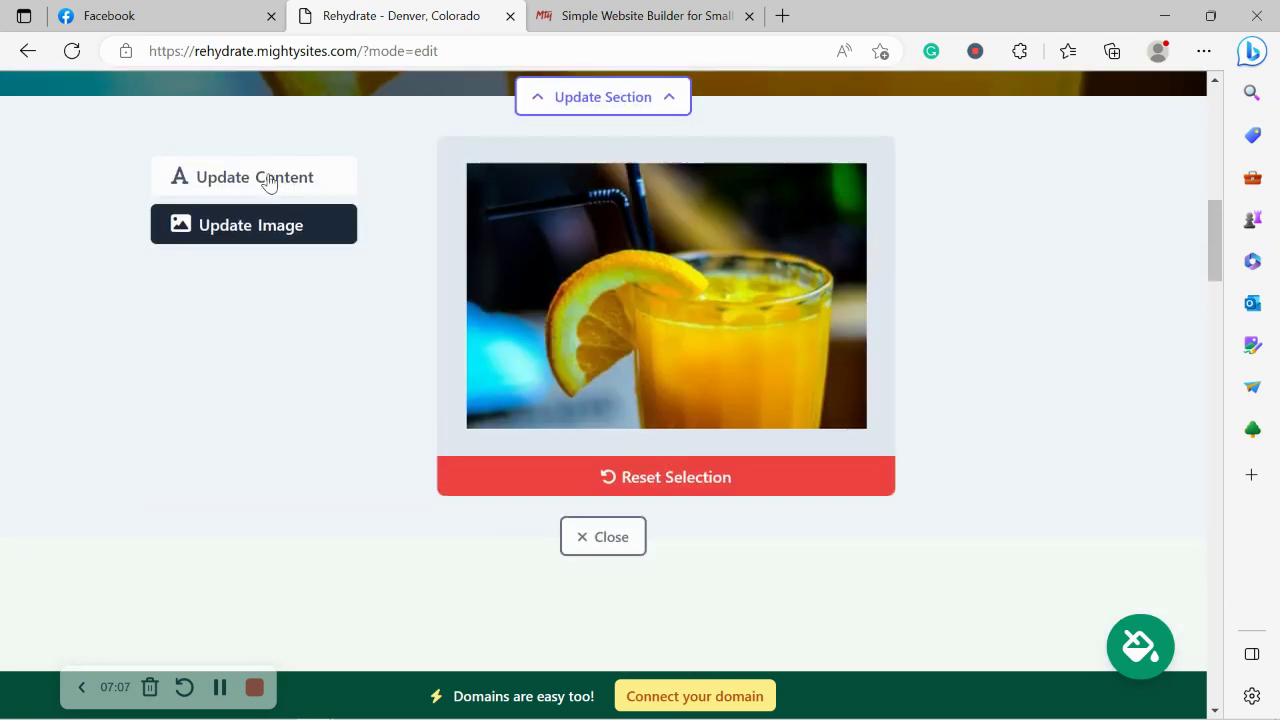
pyautogui.click(268, 180)
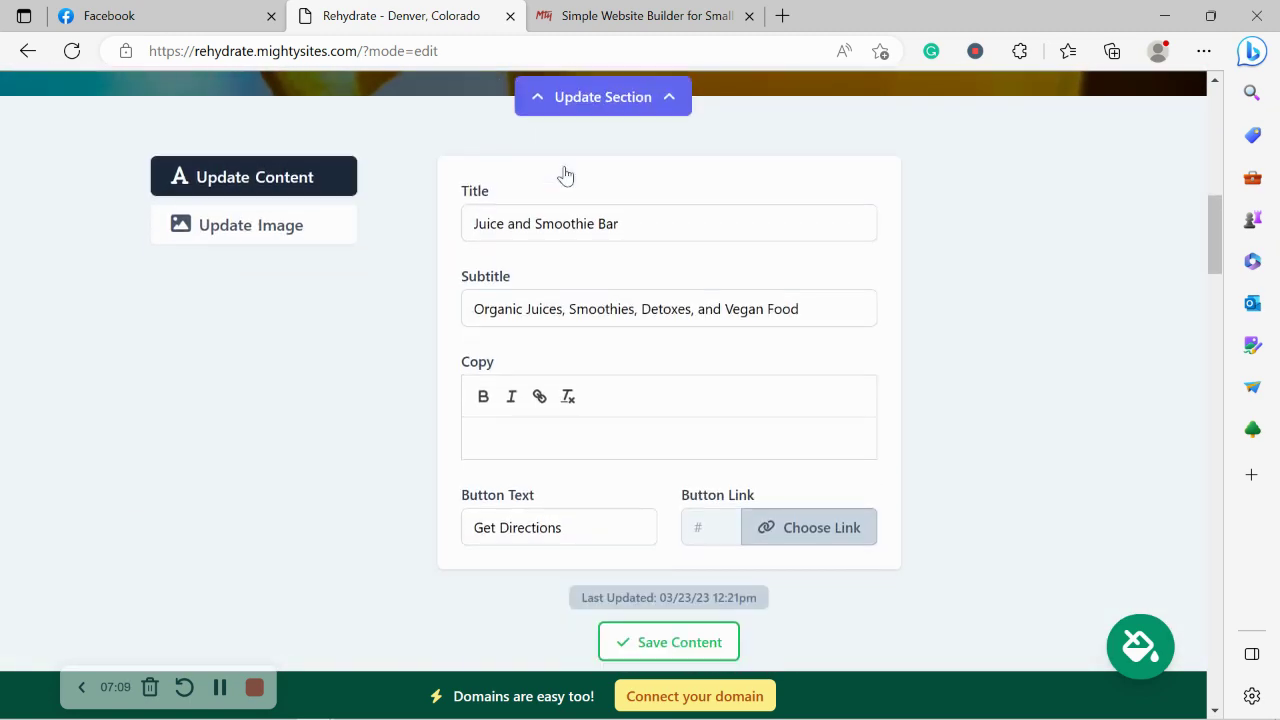
pyautogui.scroll(2, 564, 175)
pyautogui.scroll(5, 564, 175)
pyautogui.moveTo(457, 228); pyautogui.dragTo(800, 348)
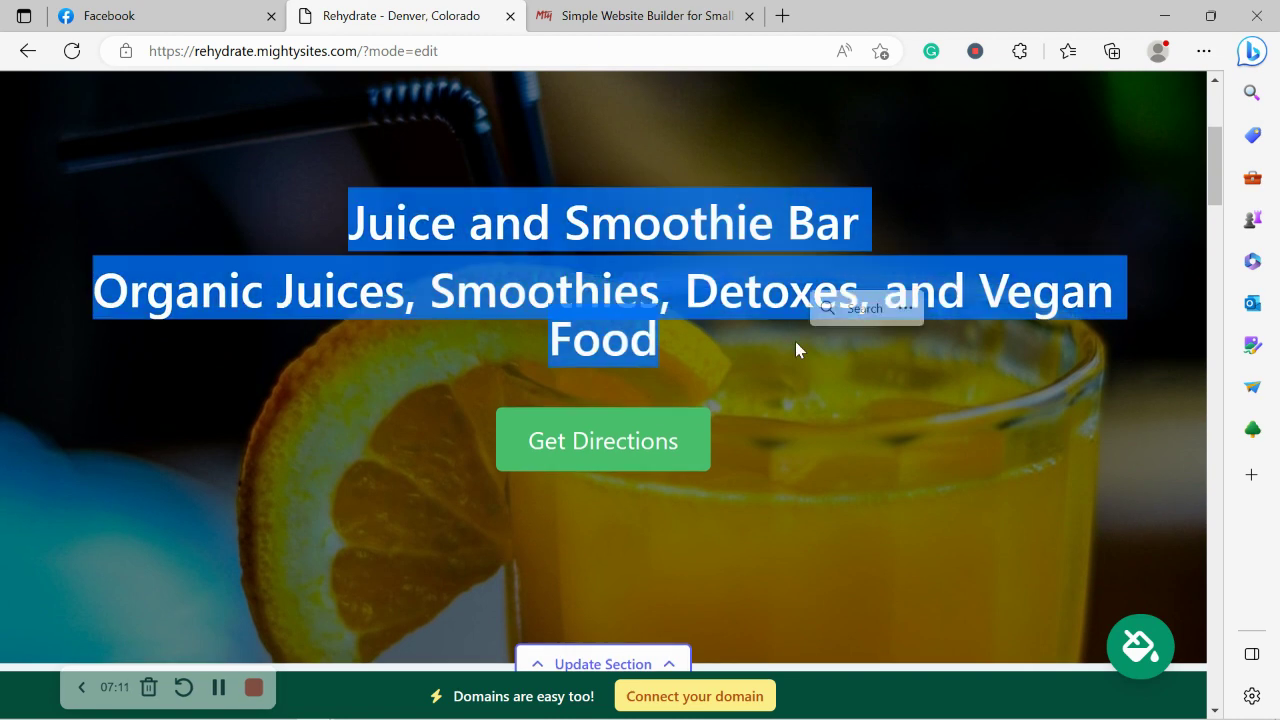
pyautogui.click(598, 393)
# Change the hero button text to 'View our Menu'.
pyautogui.scroll(-1, 598, 393)
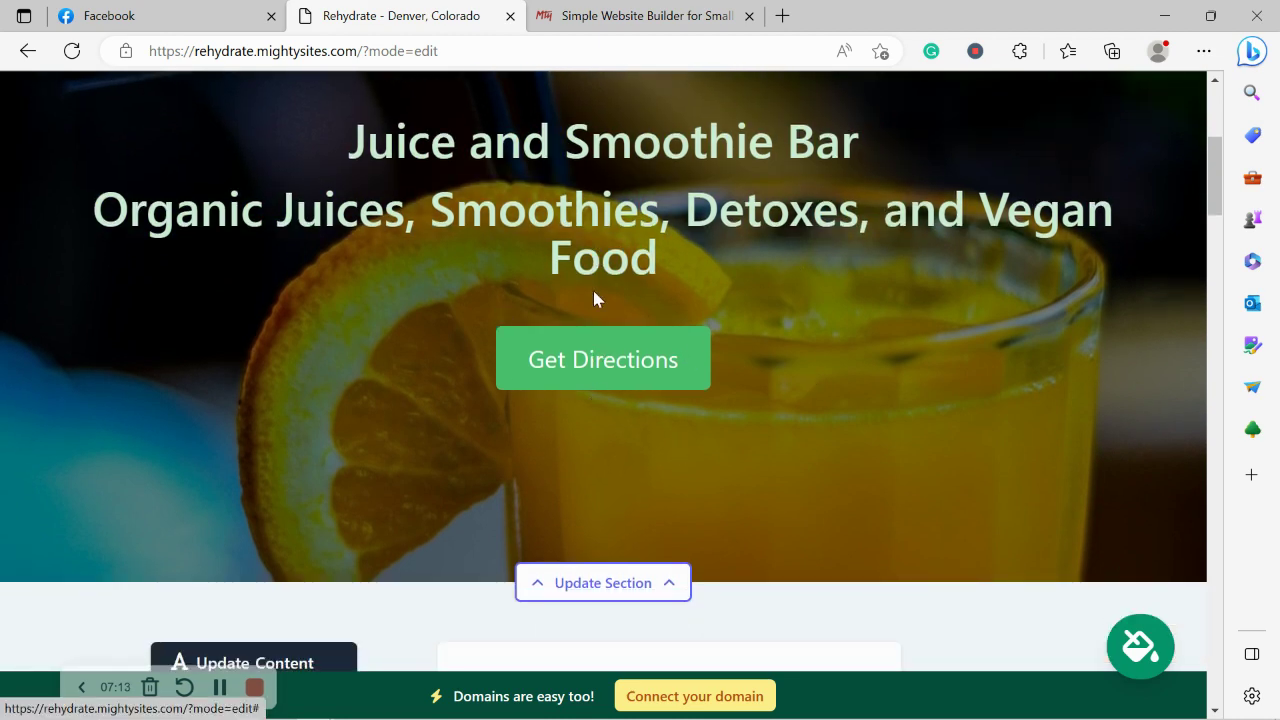
pyautogui.scroll(-8, 593, 298)
pyautogui.click(609, 349)
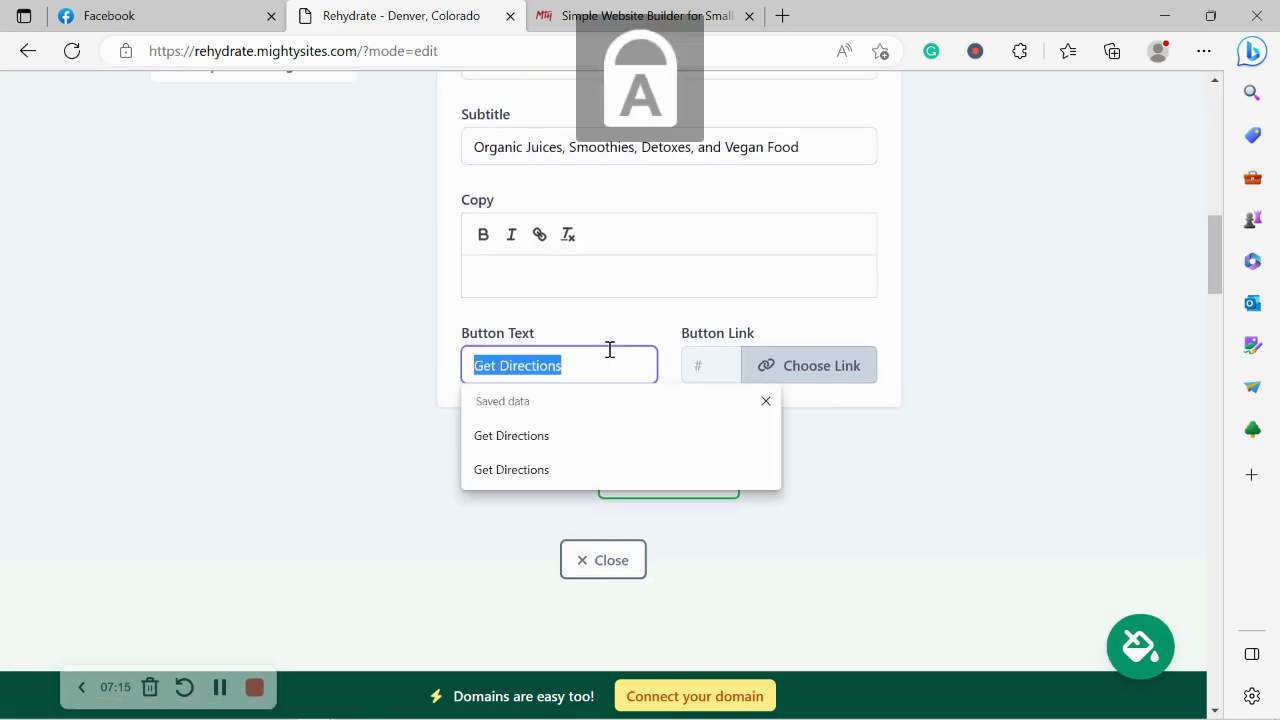
pyautogui.write('View our Menu')
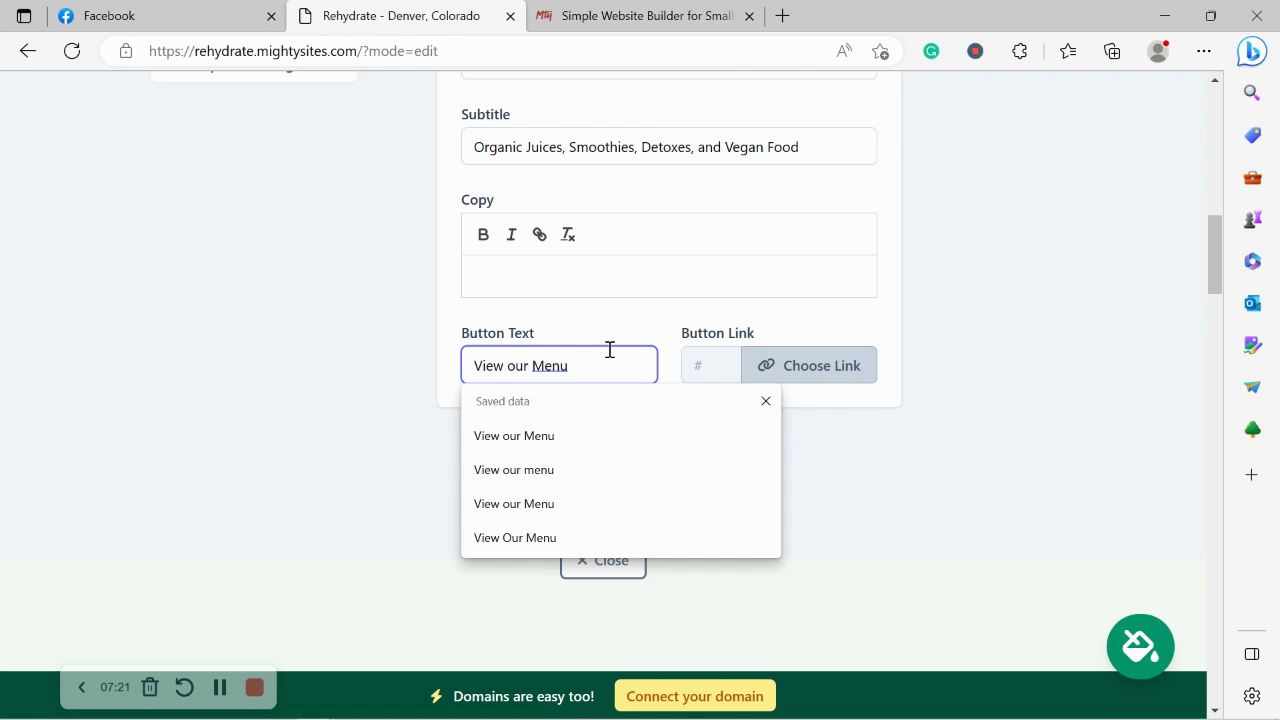
pyautogui.click(788, 368)
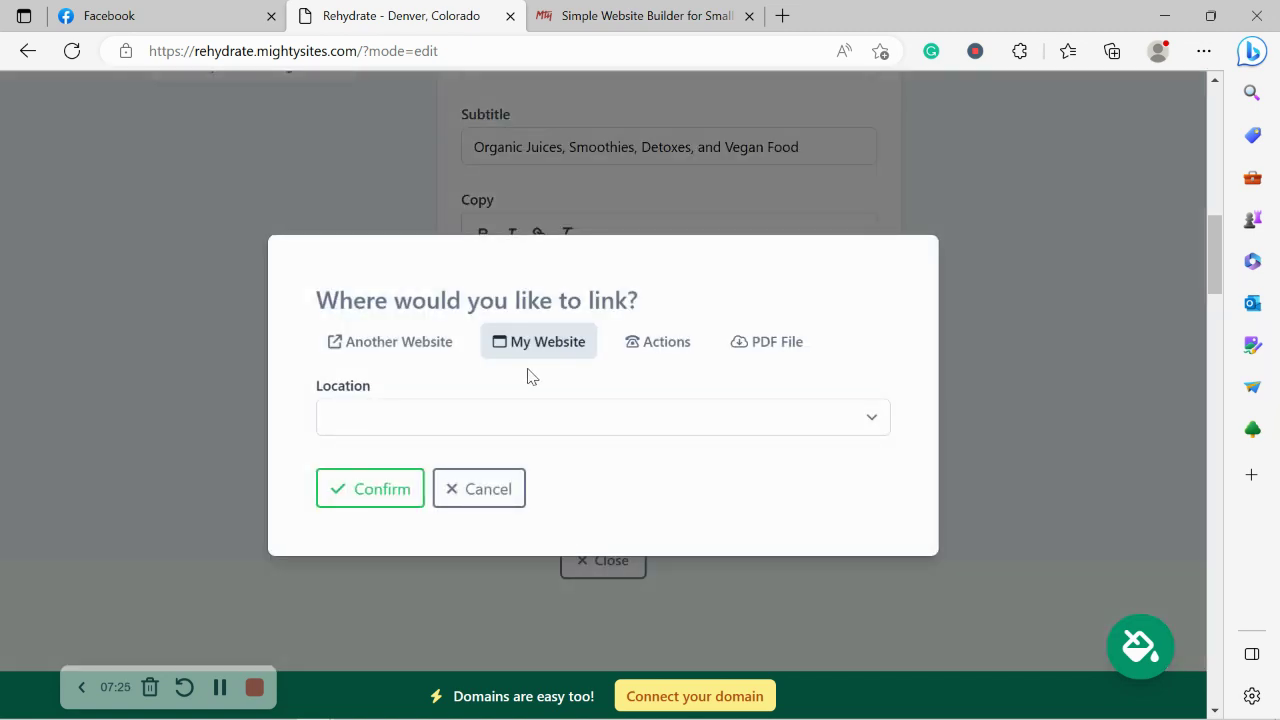
# Link the hero button to an uploaded Mighty_Menu.pdf and save the hero content.
pyautogui.click(760, 341)
pyautogui.click(566, 410)
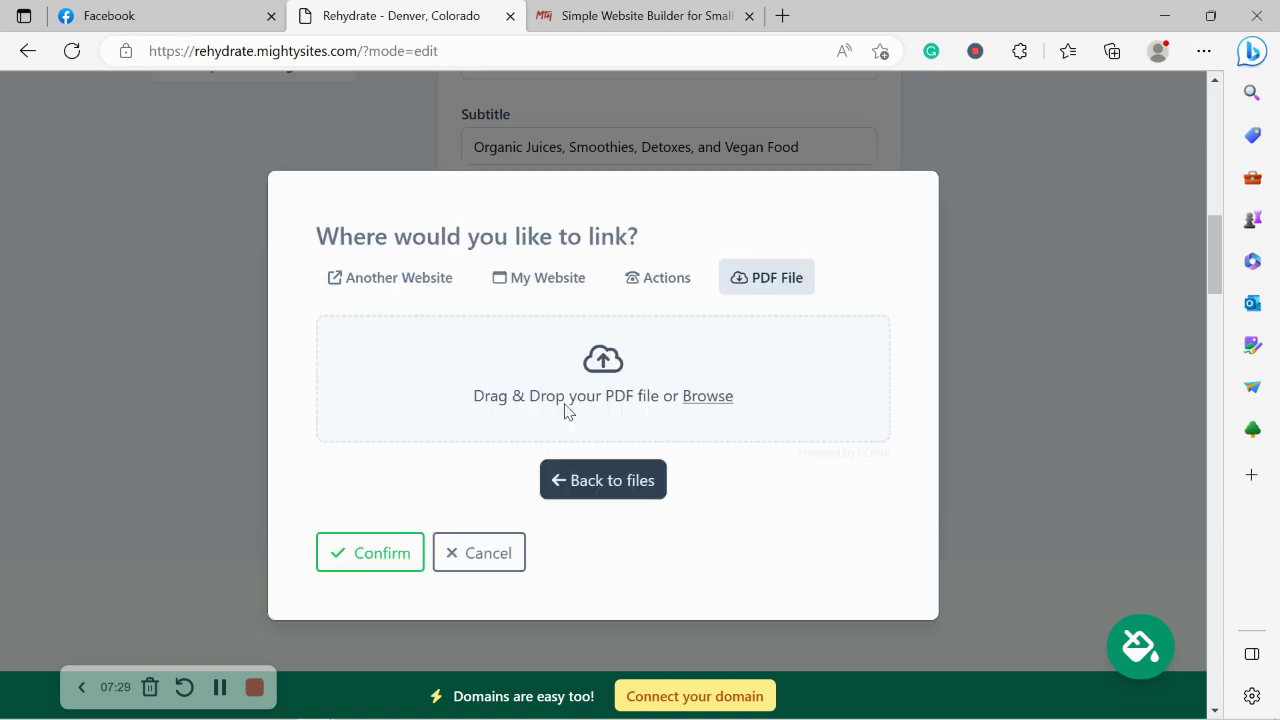
pyautogui.click(717, 413)
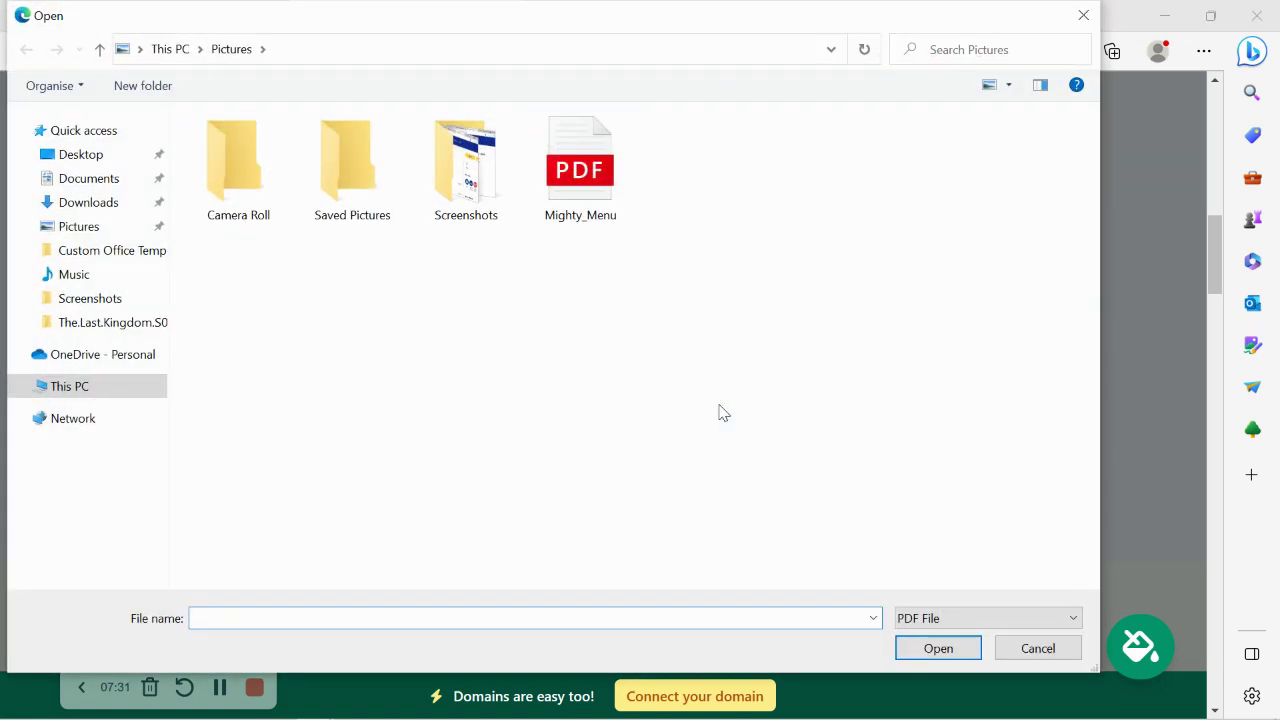
pyautogui.doubleClick(600, 170)
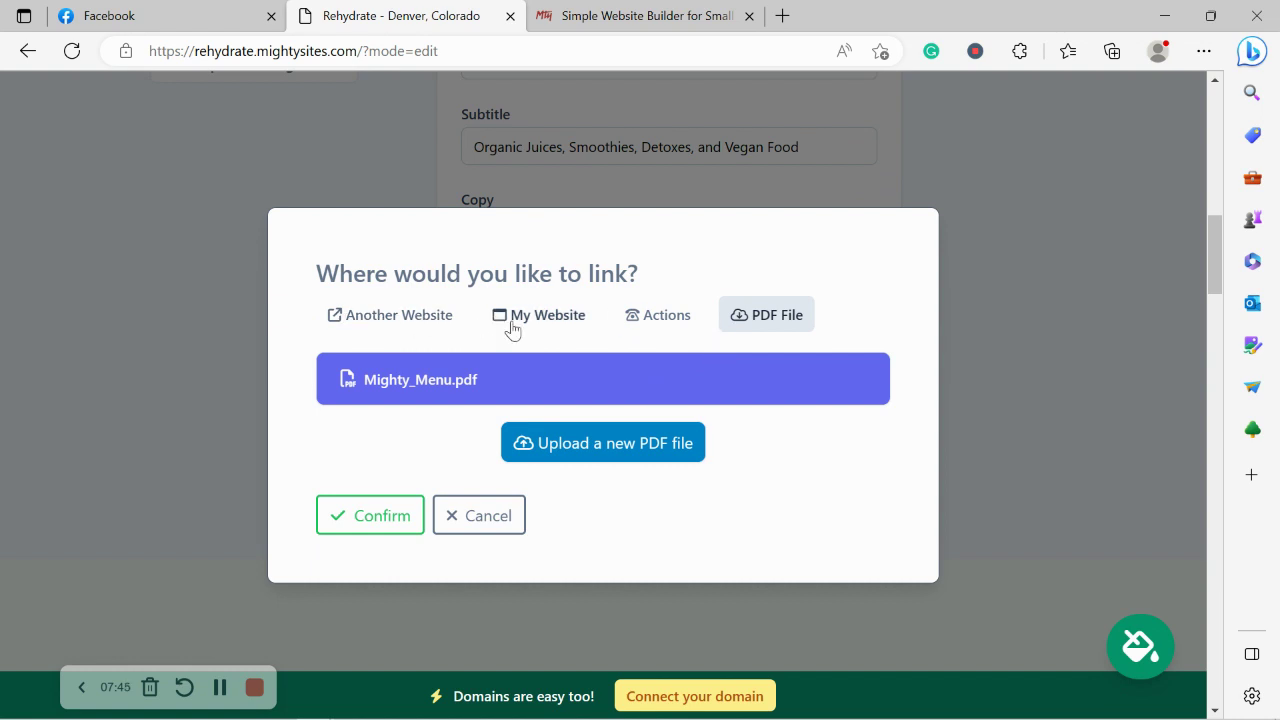
pyautogui.click(400, 519)
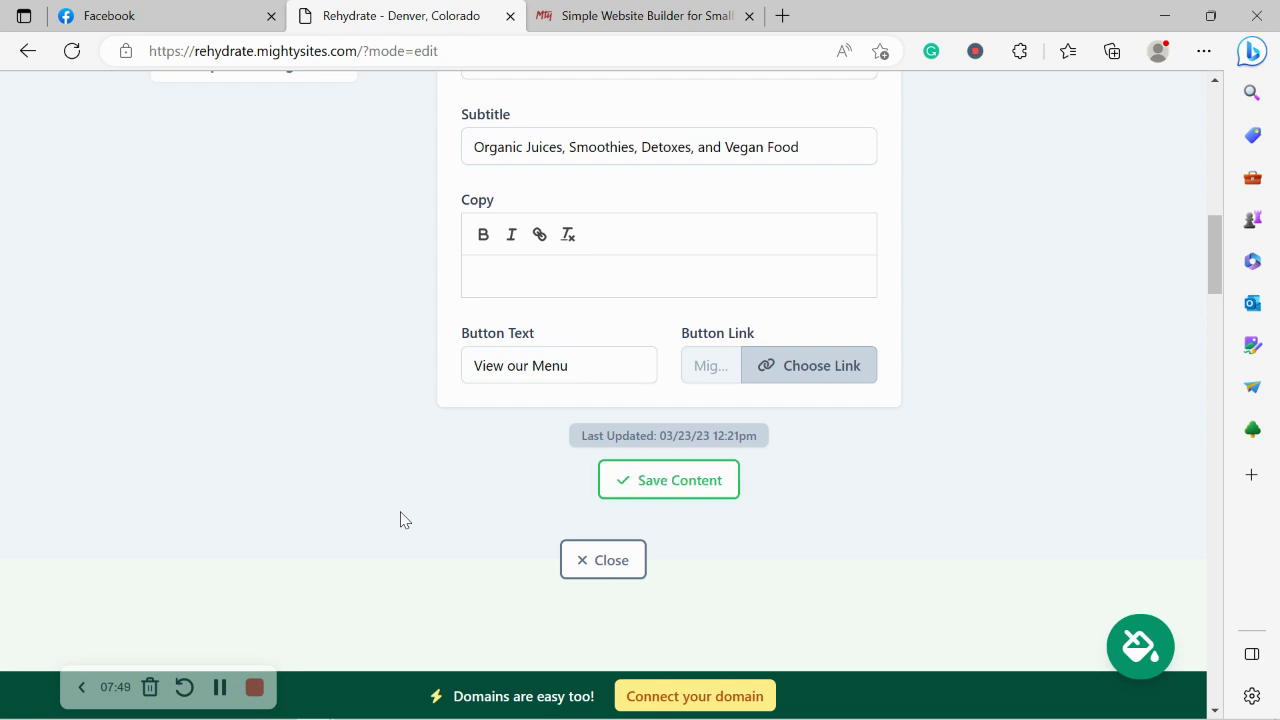
pyautogui.click(634, 488)
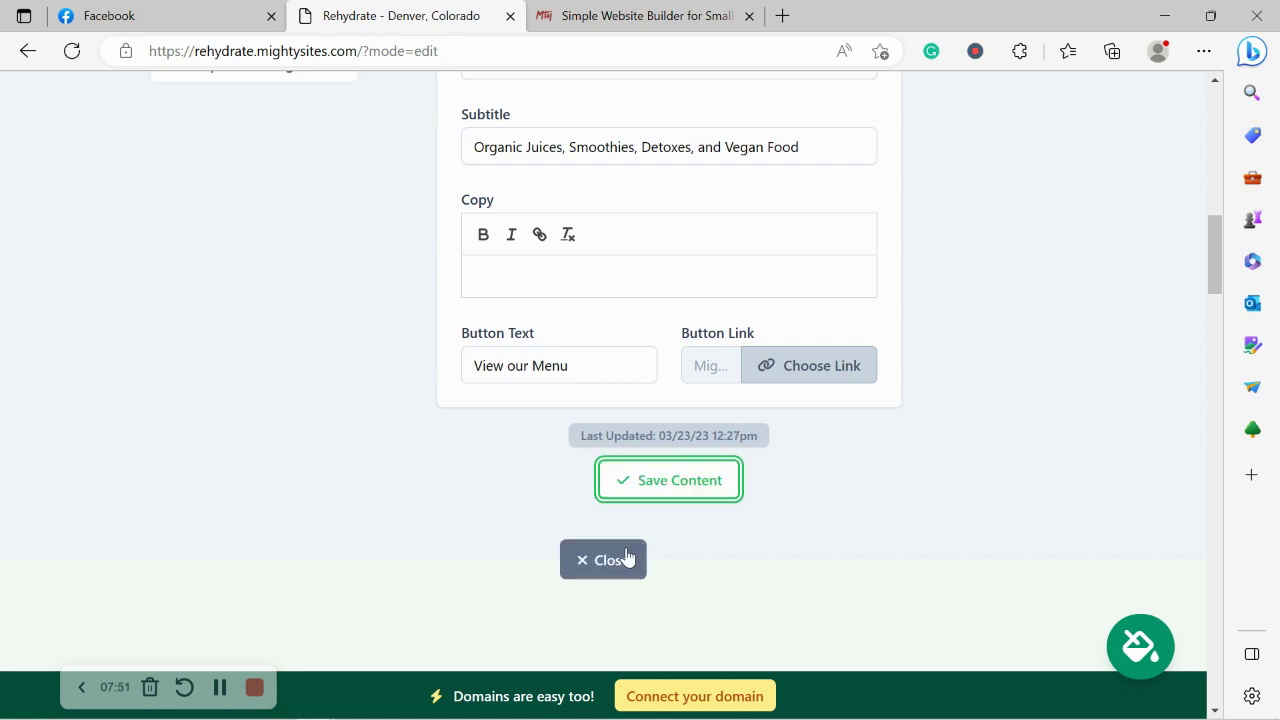
pyautogui.click(603, 559)
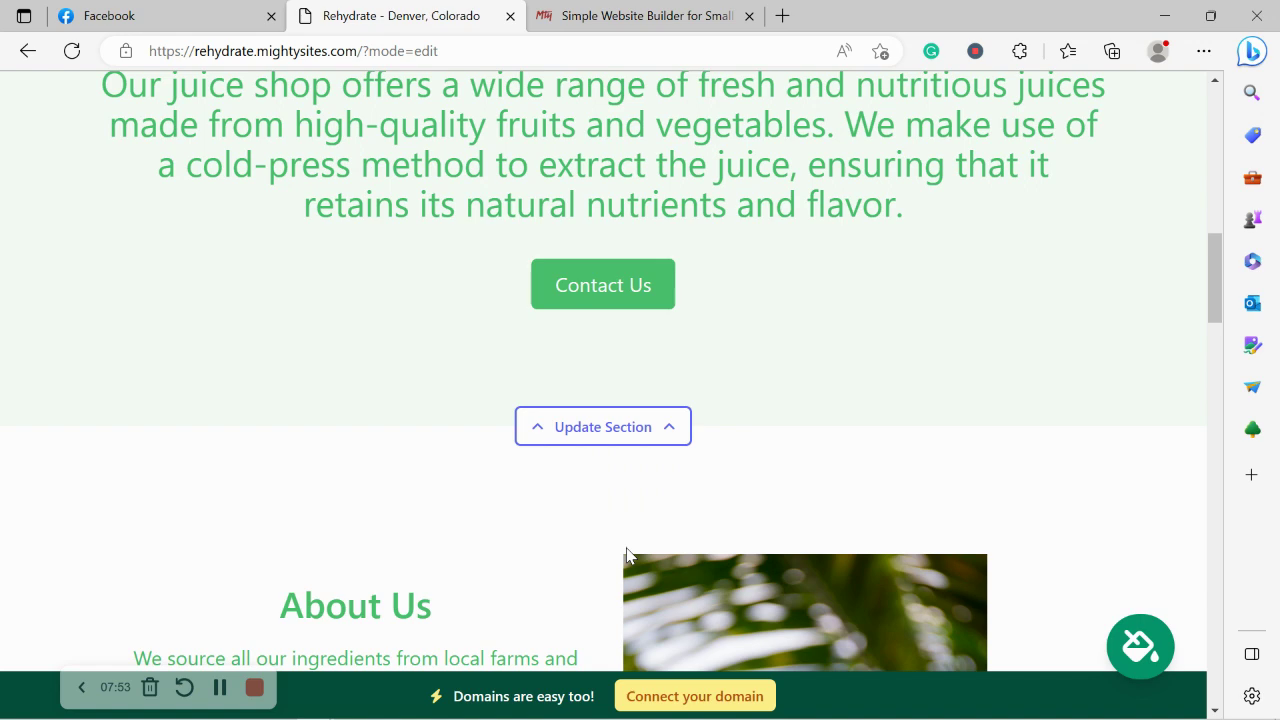
pyautogui.scroll(3, 627, 548)
pyautogui.scroll(-3, 628, 550)
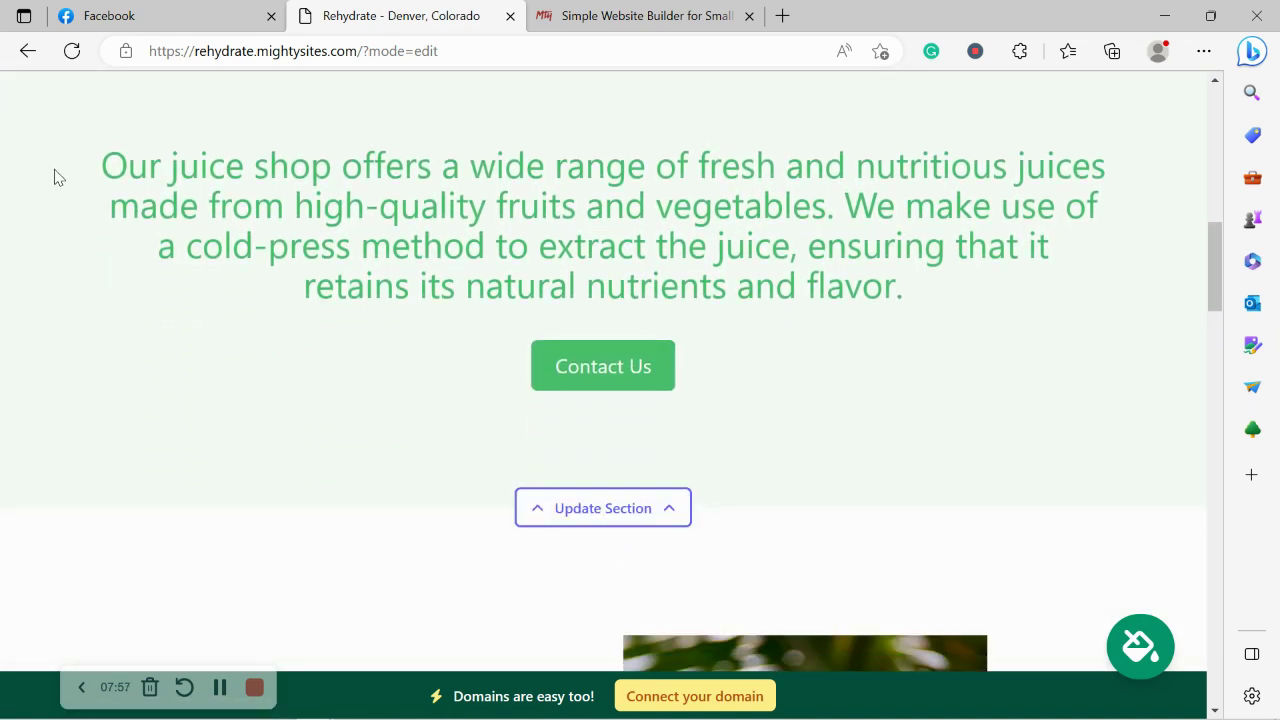
pyautogui.moveTo(100, 163); pyautogui.dragTo(1022, 318)
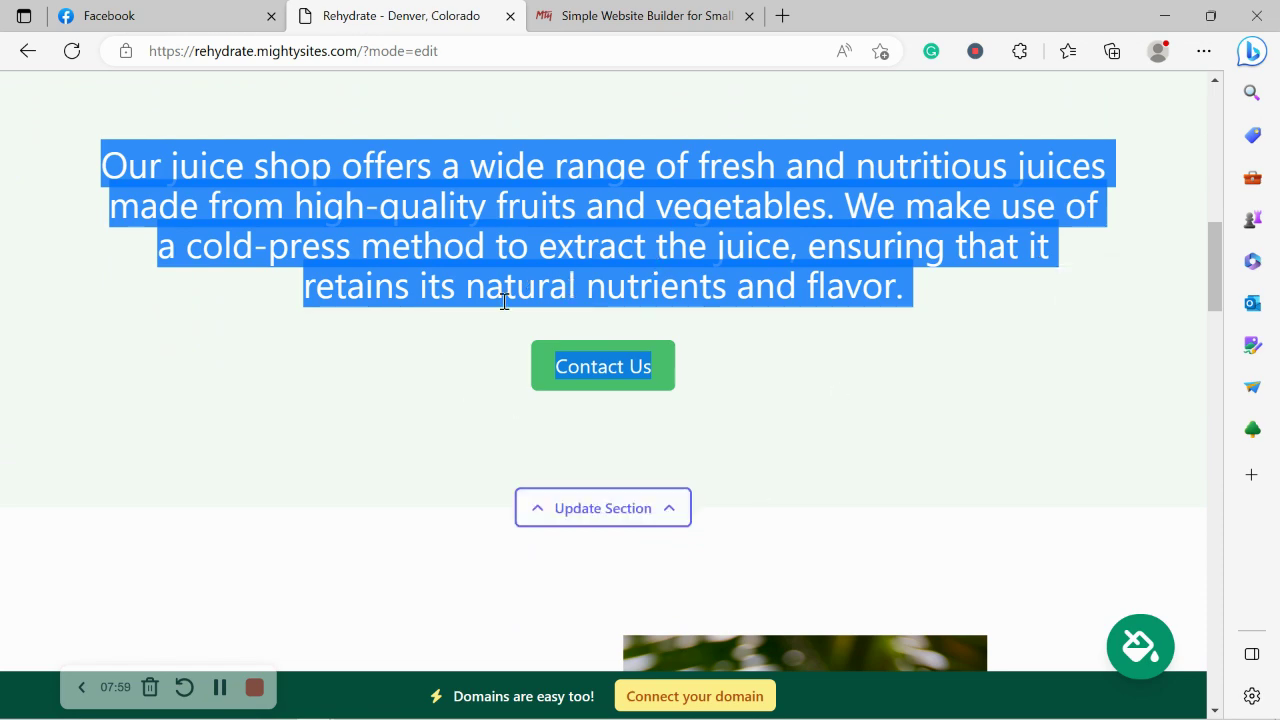
pyautogui.click(466, 334)
pyautogui.scroll(-2, 465, 334)
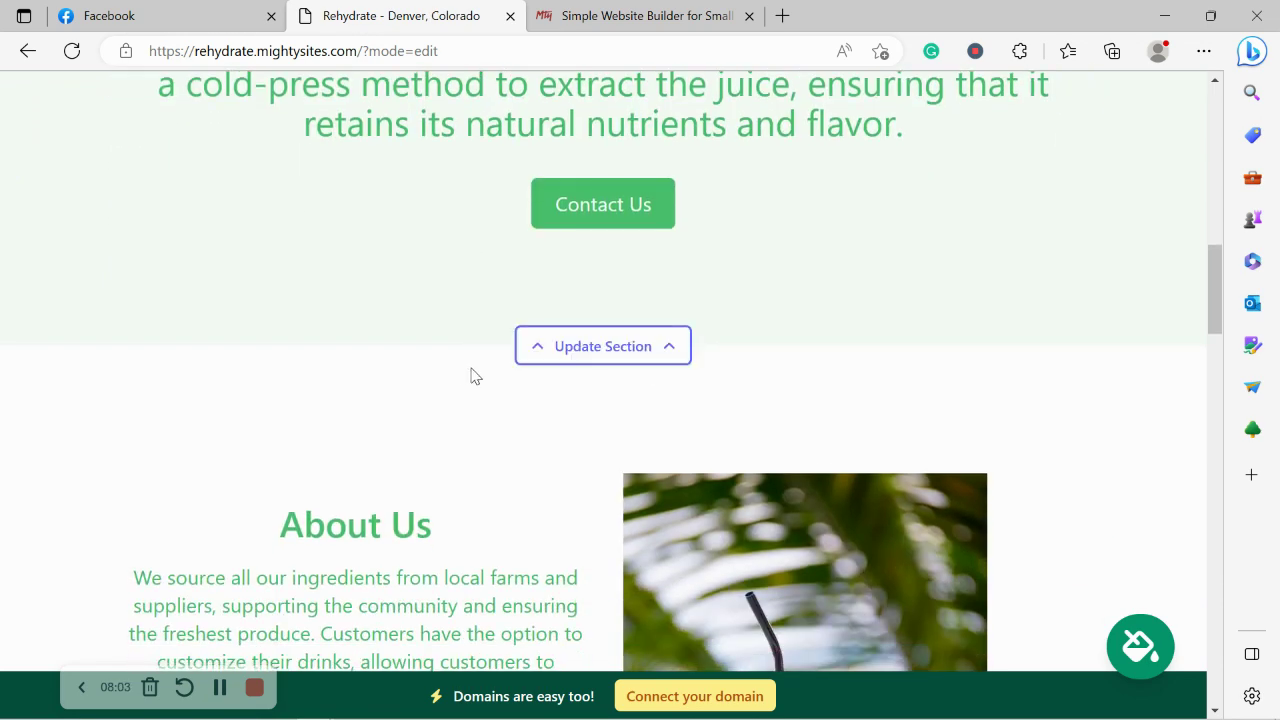
pyautogui.scroll(-4, 473, 374)
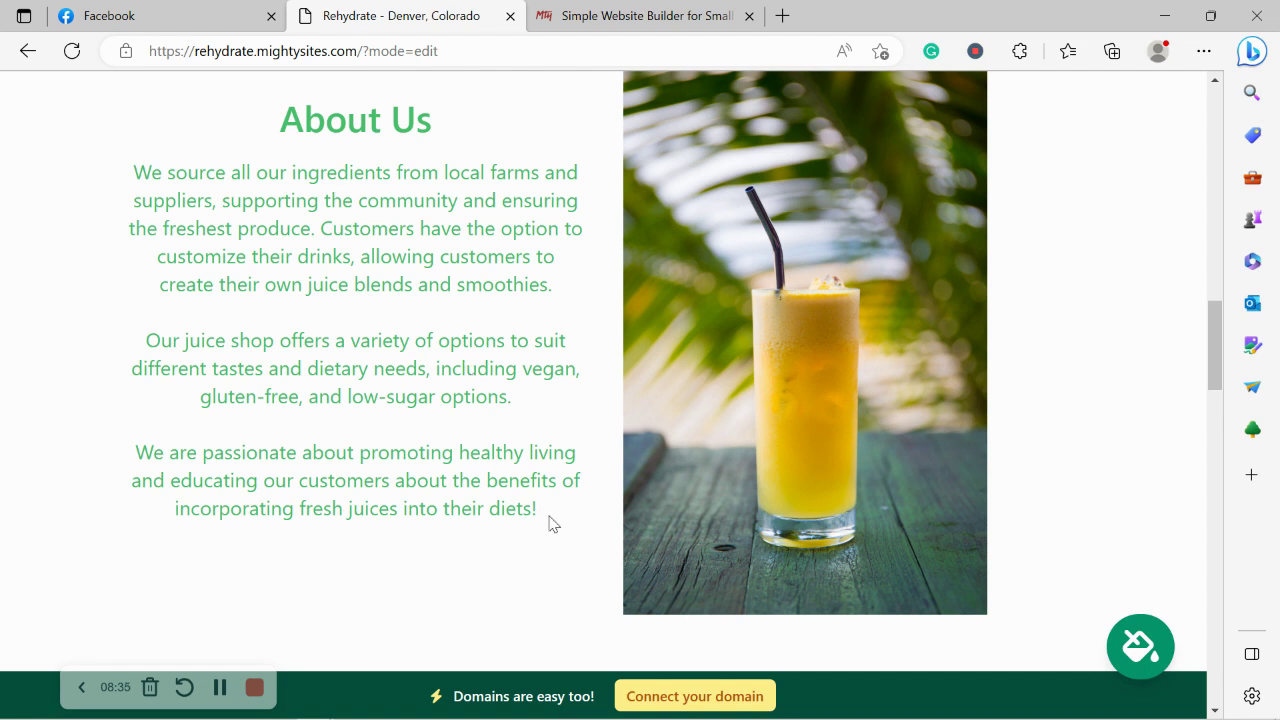
pyautogui.moveTo(560, 526); pyautogui.dragTo(280, 105)
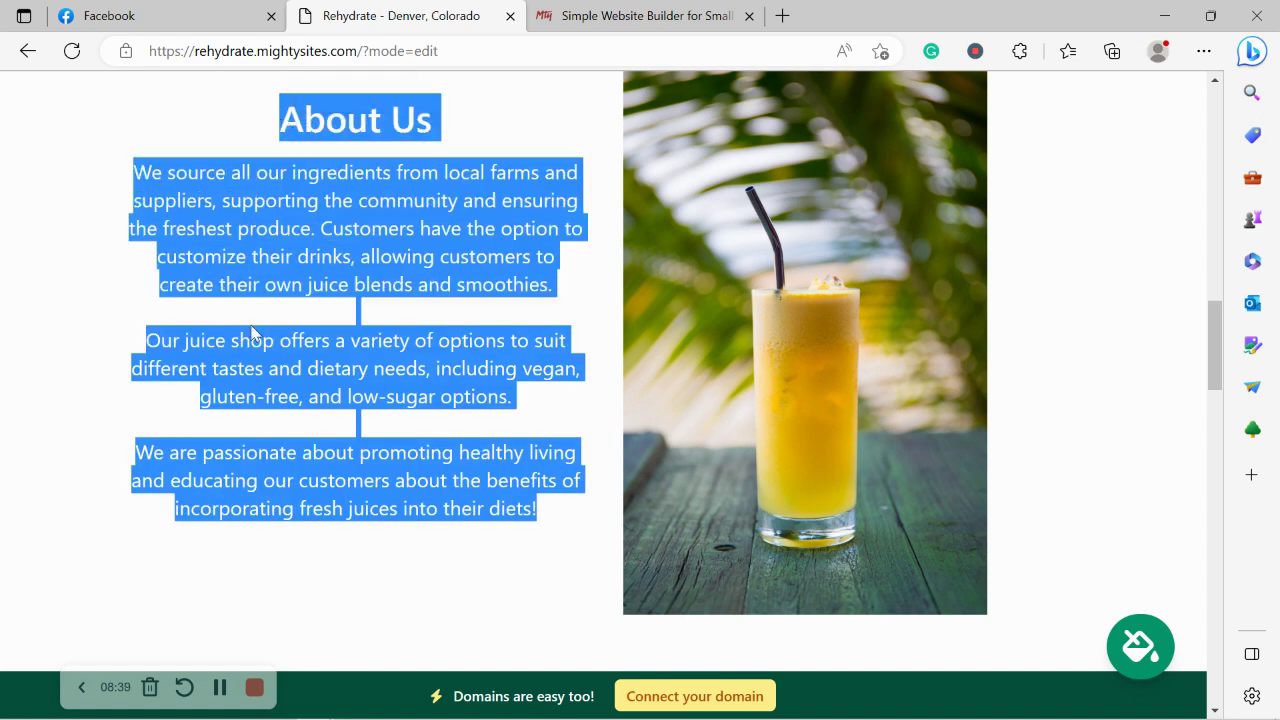
pyautogui.click(252, 333)
pyautogui.scroll(-8, 252, 333)
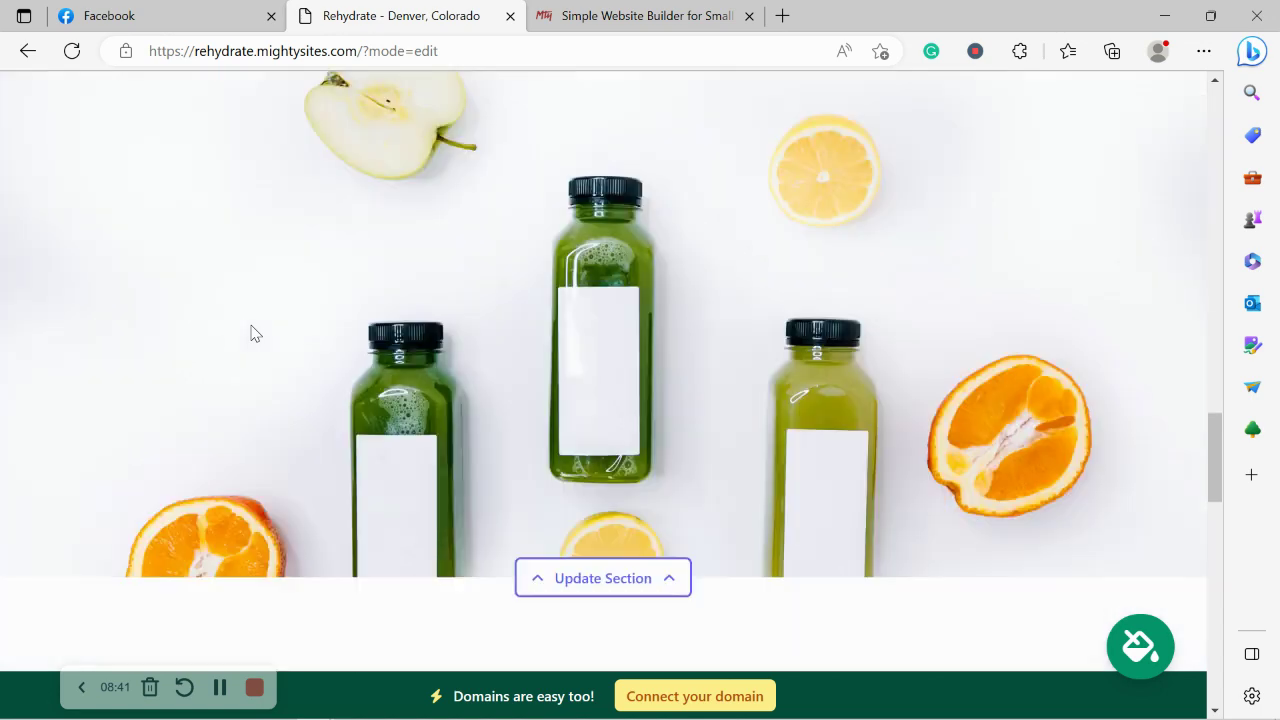
pyautogui.scroll(-5, 252, 333)
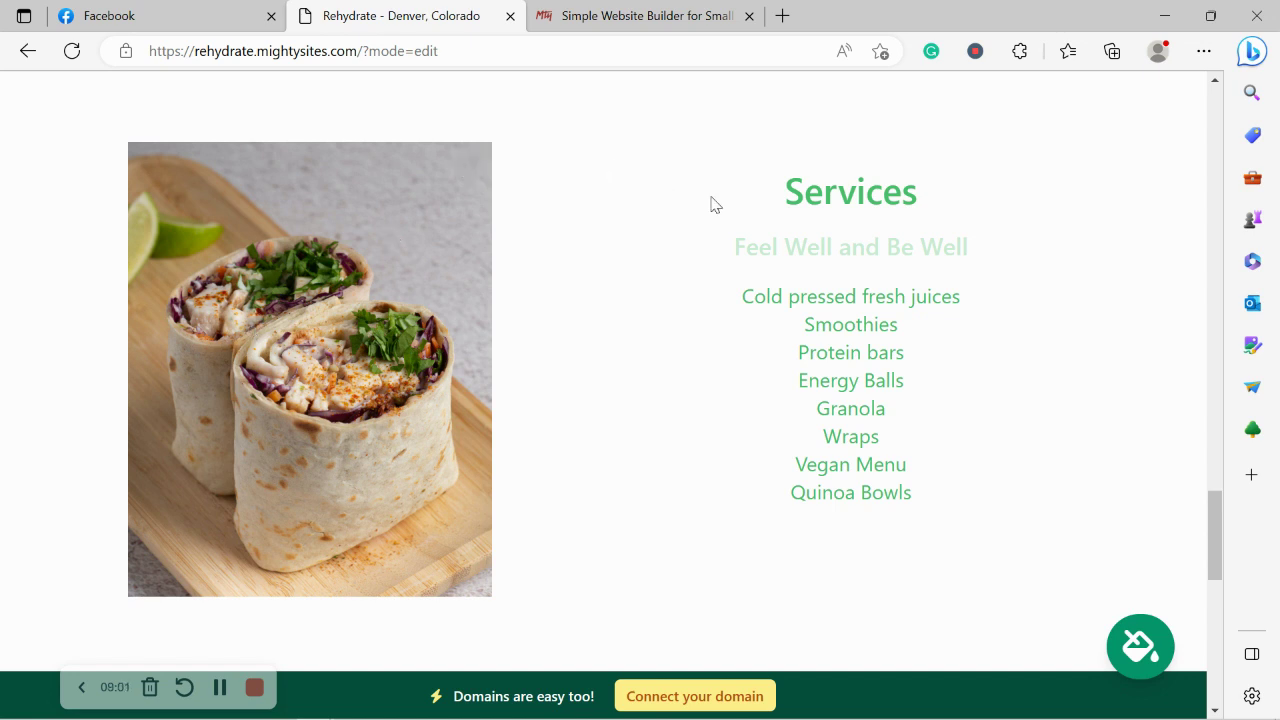
pyautogui.moveTo(712, 205); pyautogui.dragTo(903, 503)
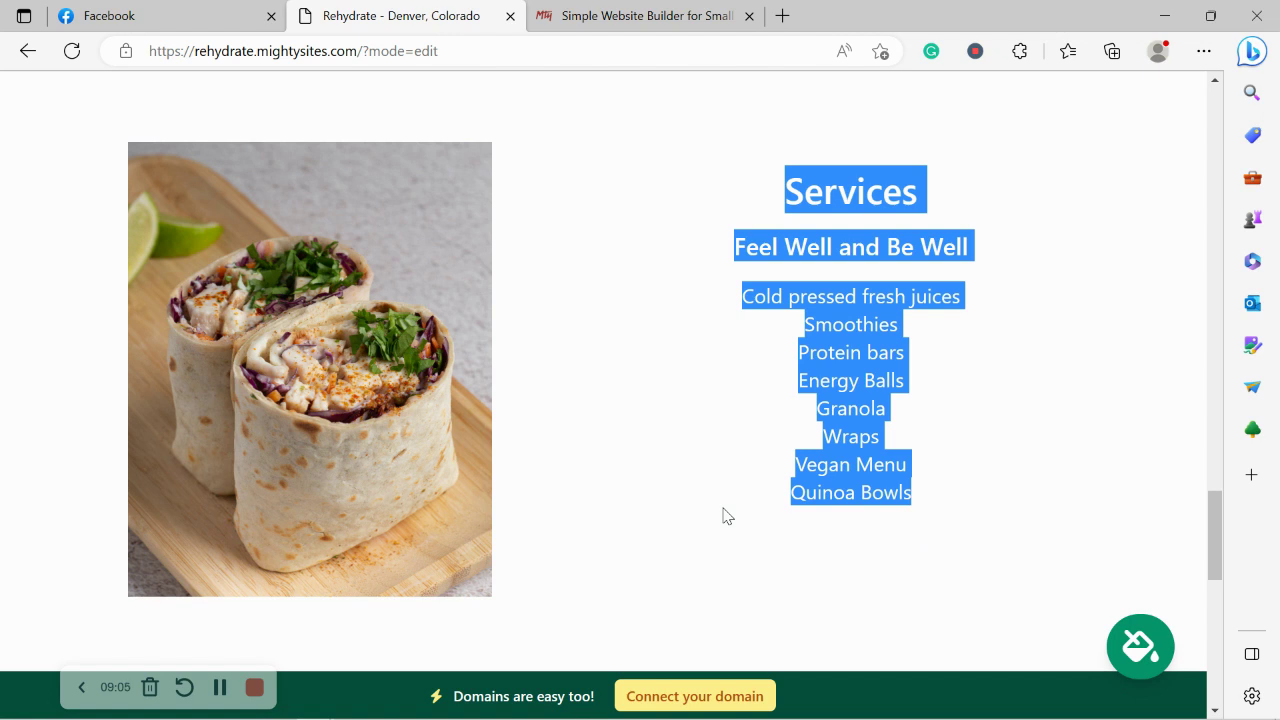
pyautogui.scroll(-5, 727, 515)
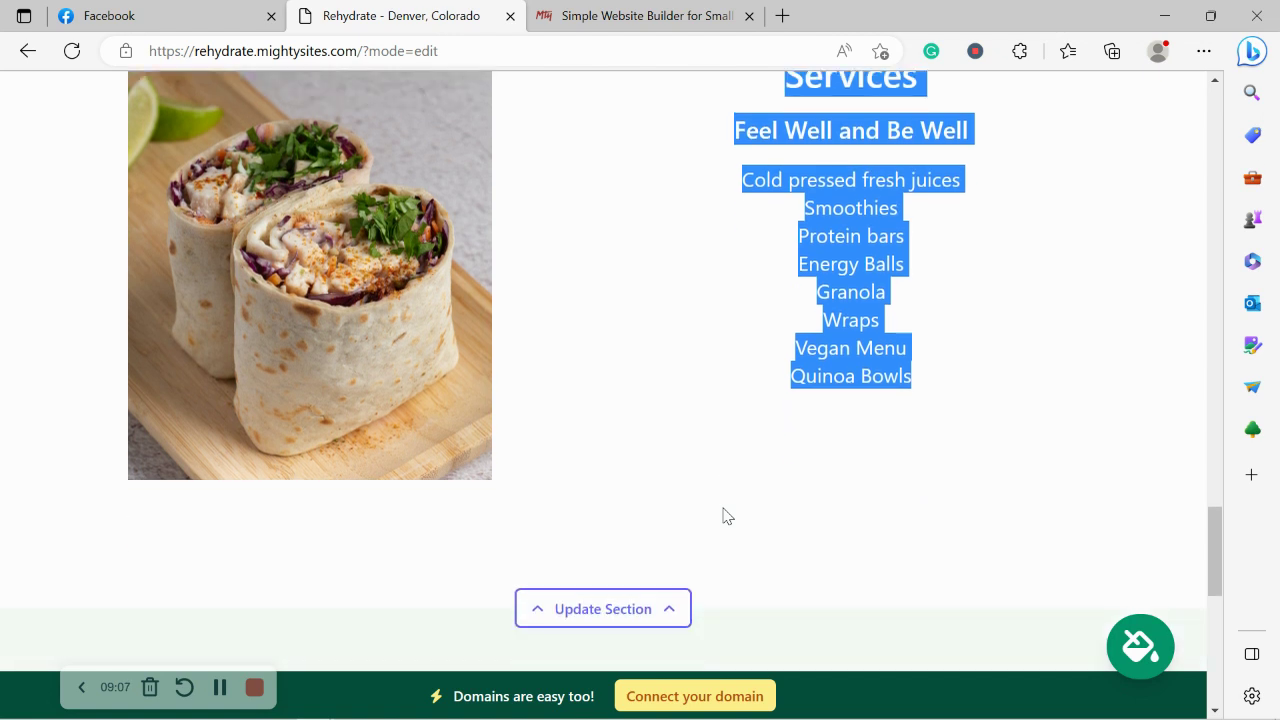
pyautogui.scroll(-2, 727, 515)
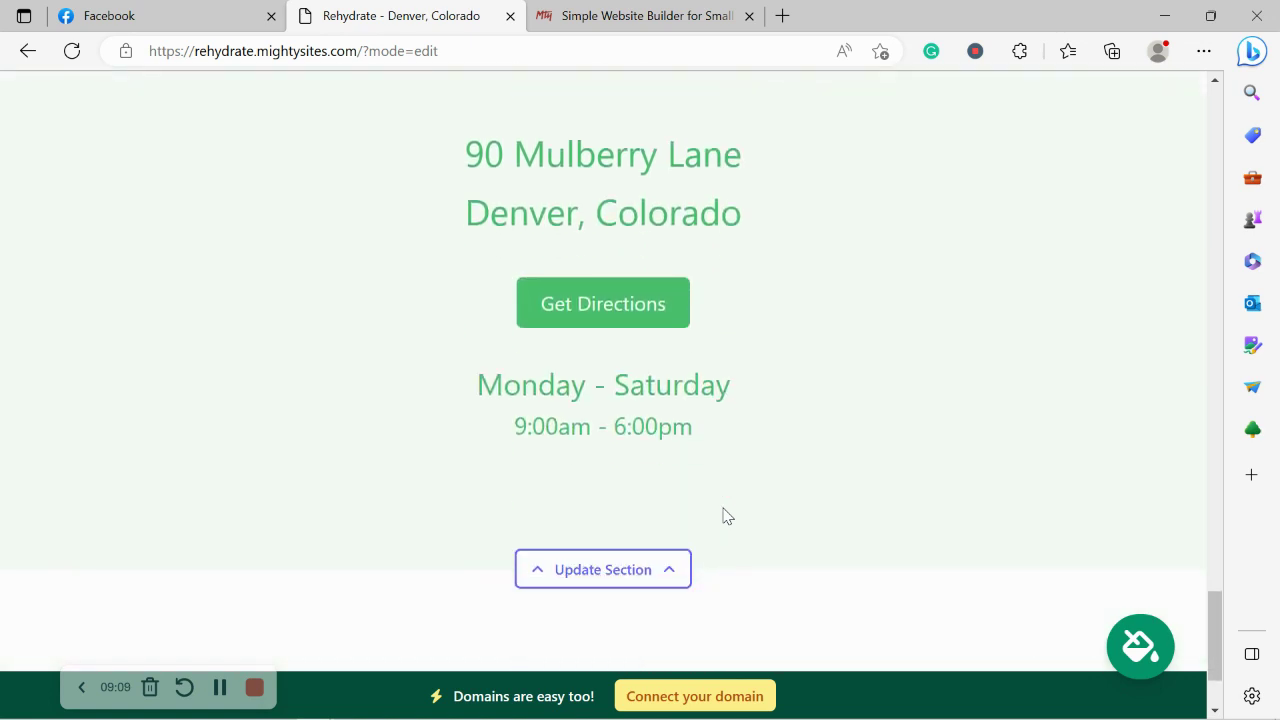
pyautogui.moveTo(457, 157); pyautogui.dragTo(849, 254)
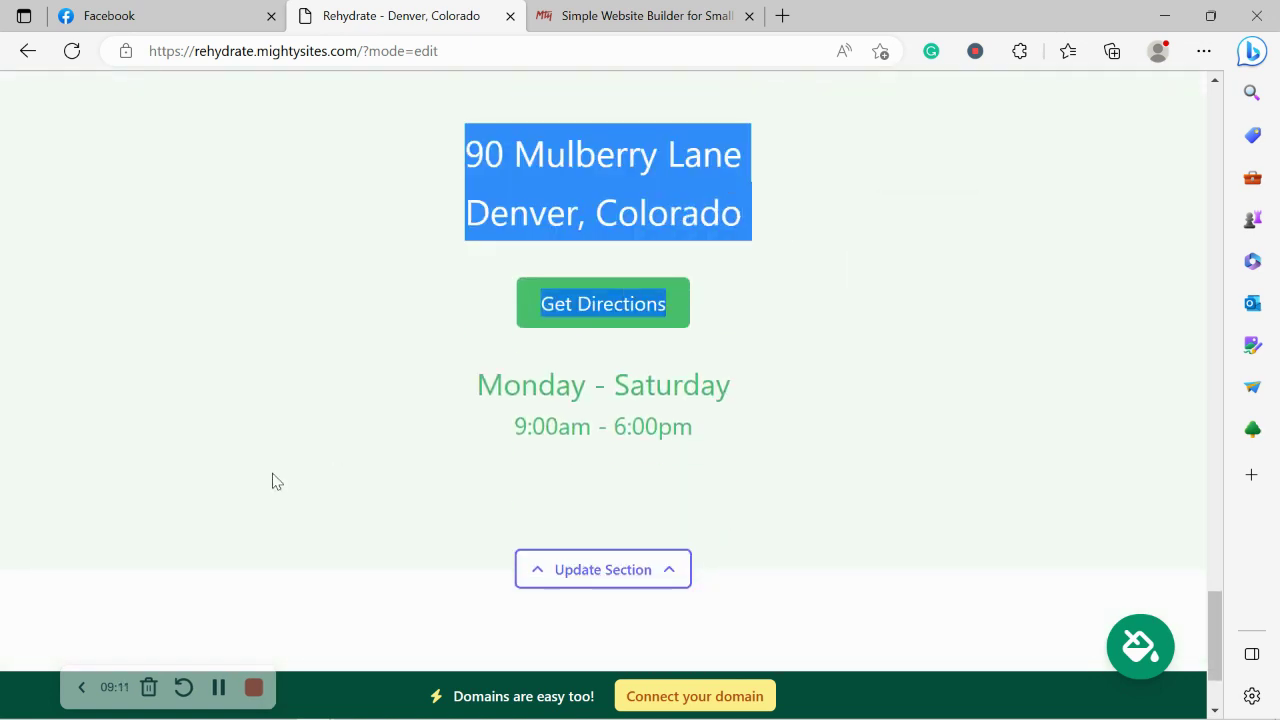
pyautogui.moveTo(443, 354); pyautogui.dragTo(626, 591)
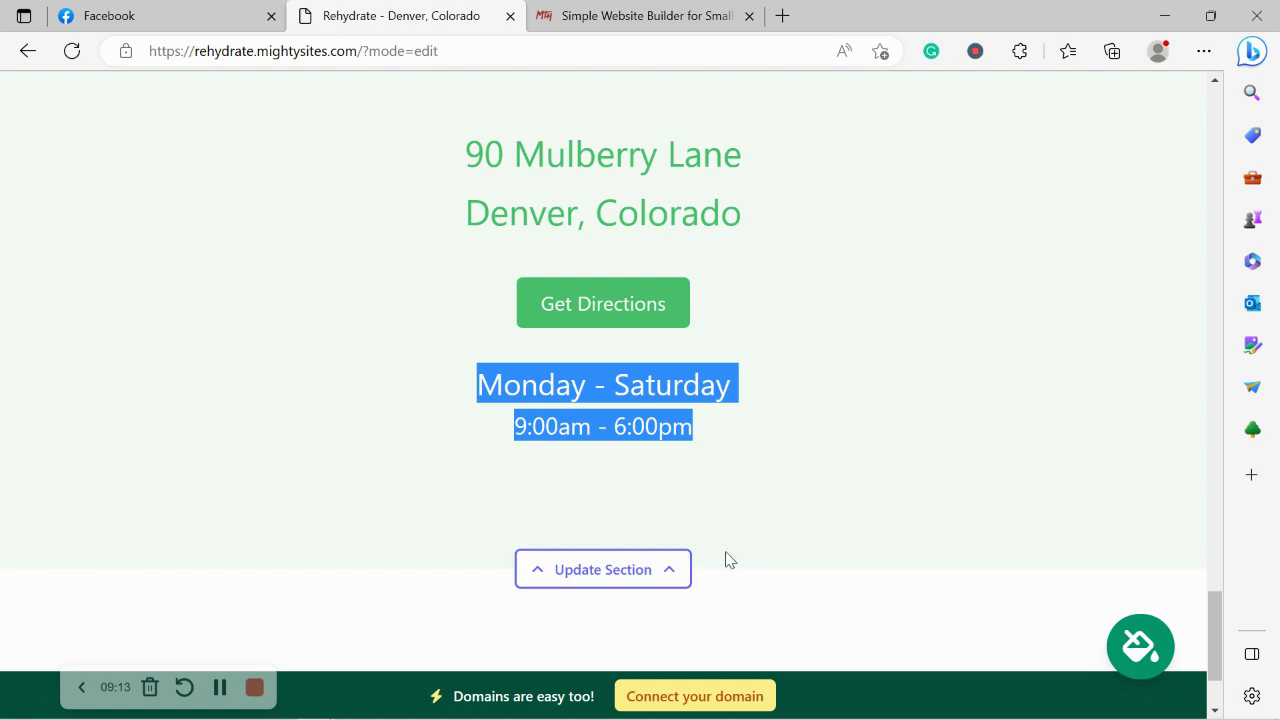
pyautogui.click(413, 521)
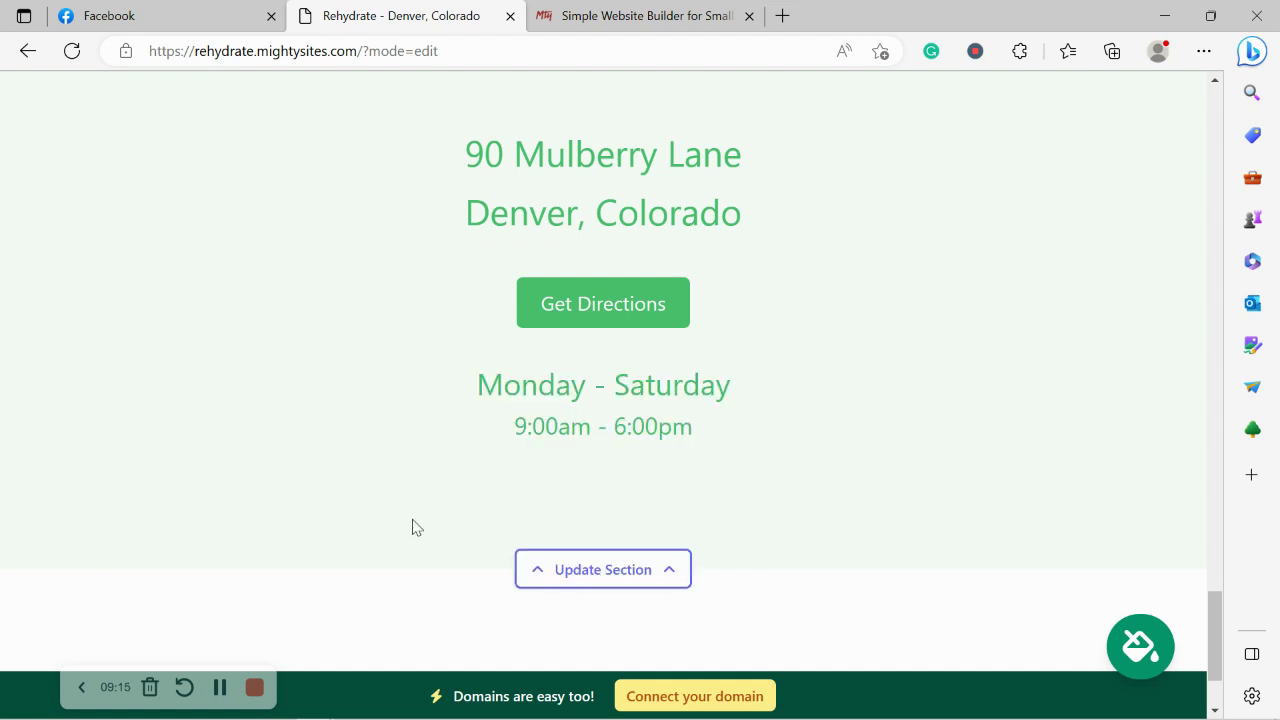
pyautogui.scroll(-2, 413, 527)
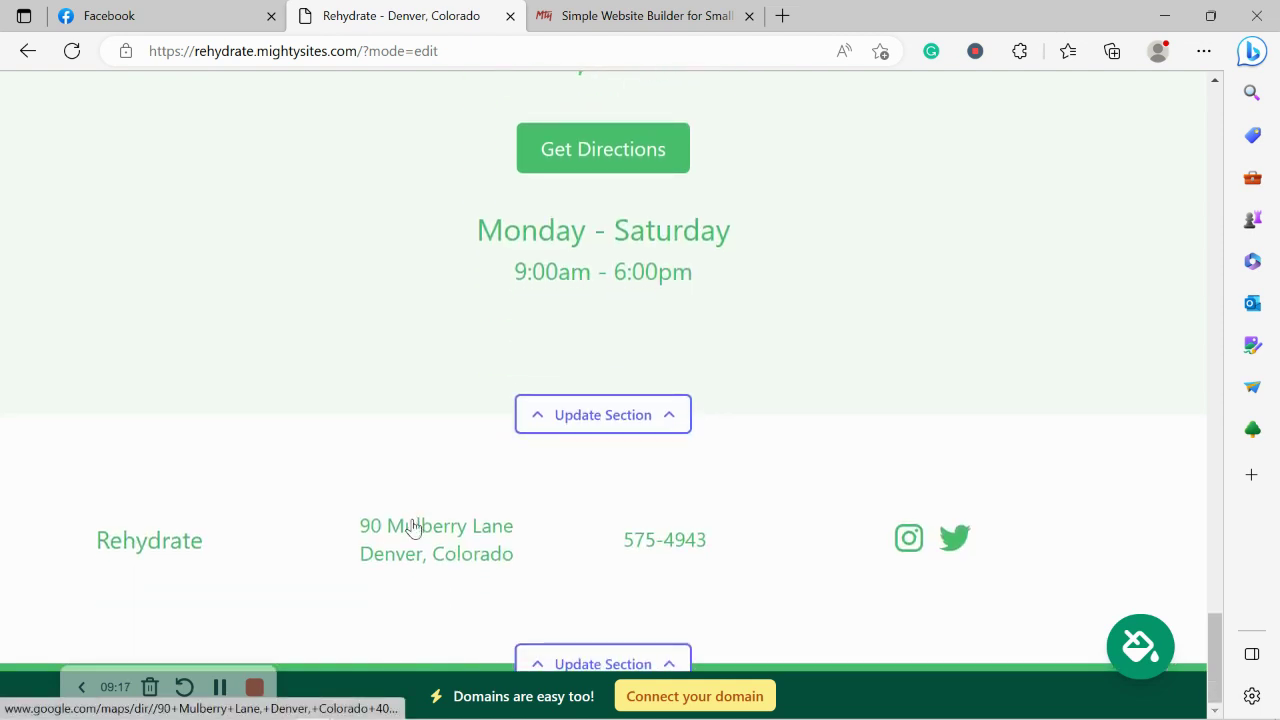
pyautogui.scroll(3, 413, 527)
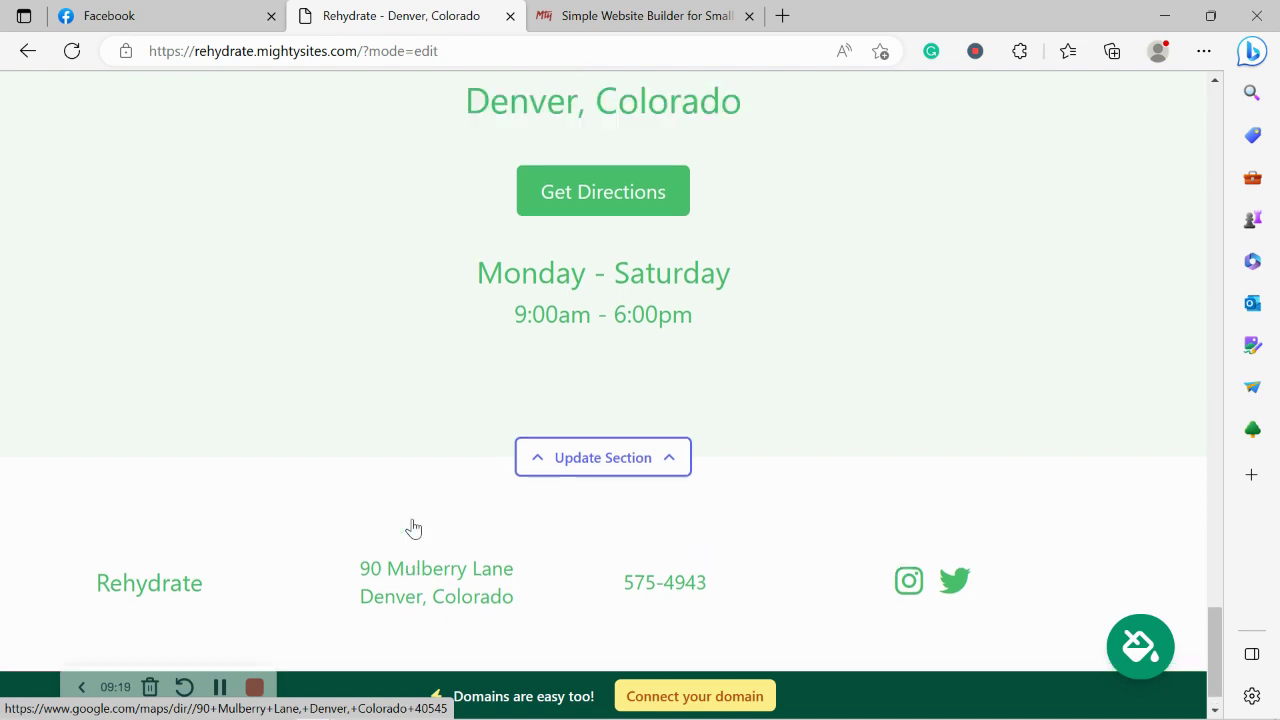
# Open Connect a Domain, then open the Mighty Sites blog in the other tab.
pyautogui.click(720, 694)
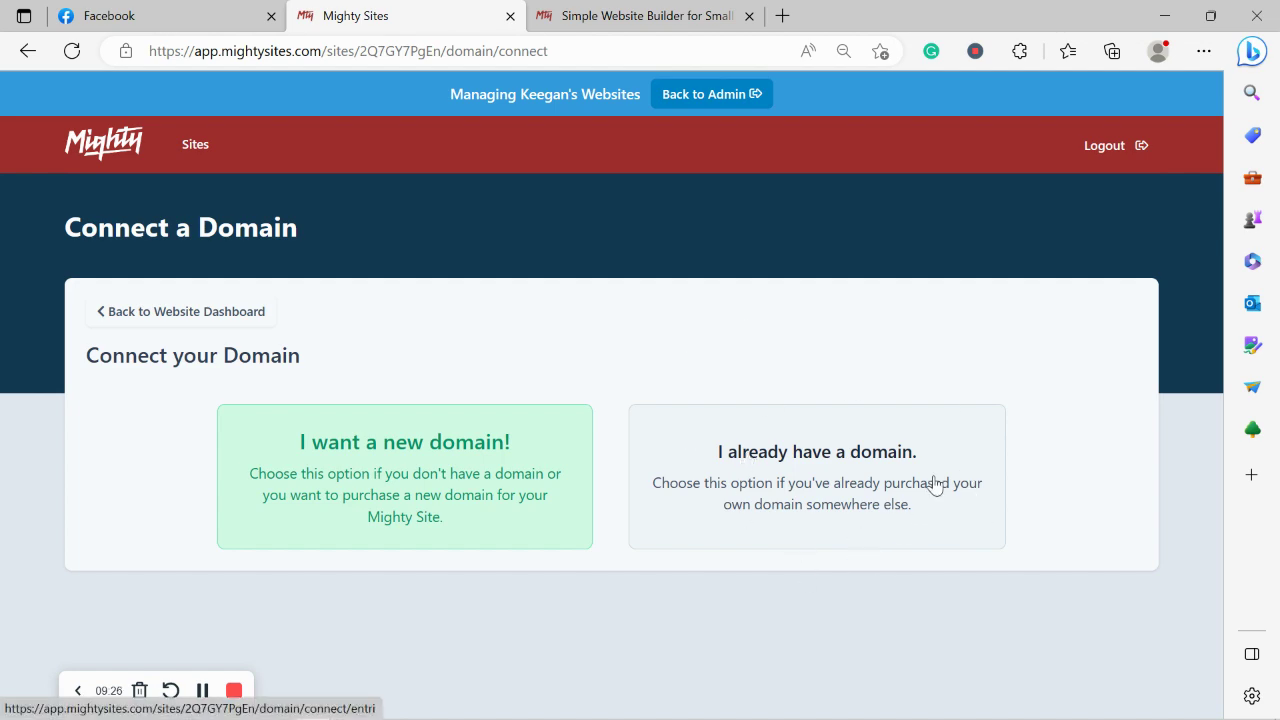
pyautogui.click(652, 12)
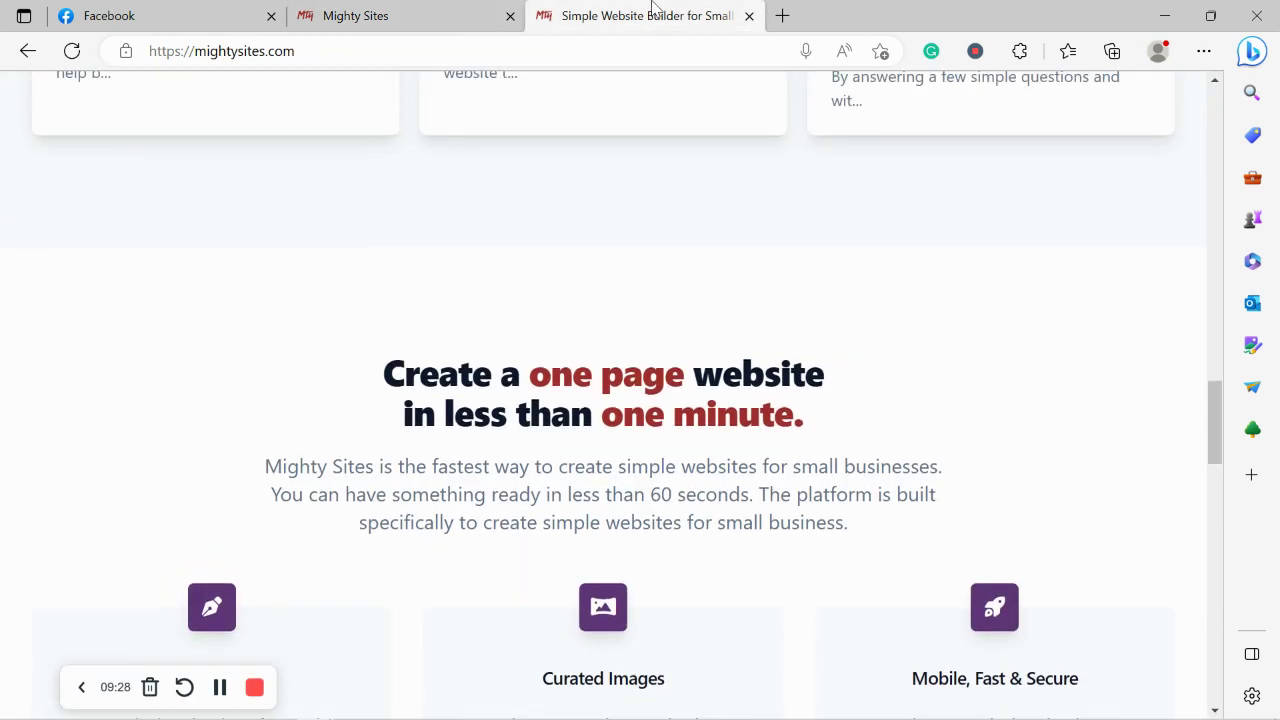
pyautogui.moveTo(1217, 398); pyautogui.dragTo(774, 137)
pyautogui.click(498, 220)
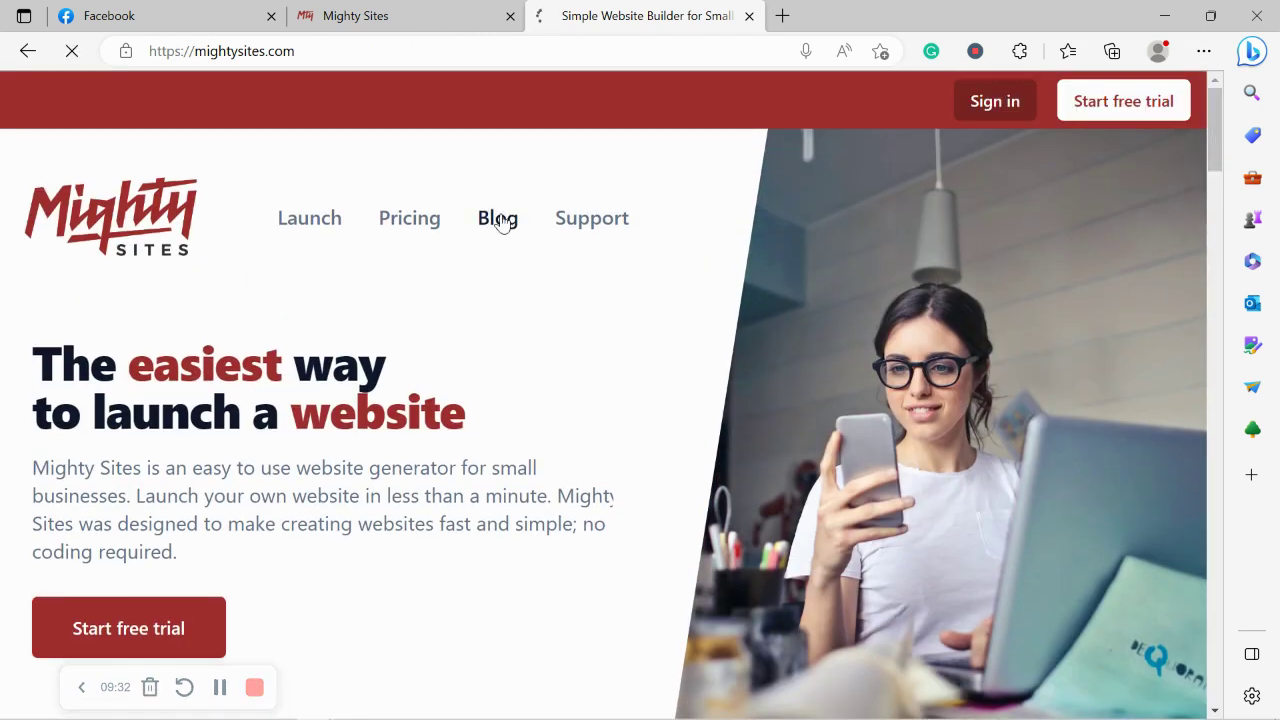
# Scroll through the Mighty Sites blog, then return to the Connect a Domain page.
pyautogui.scroll(-2, 502, 222)
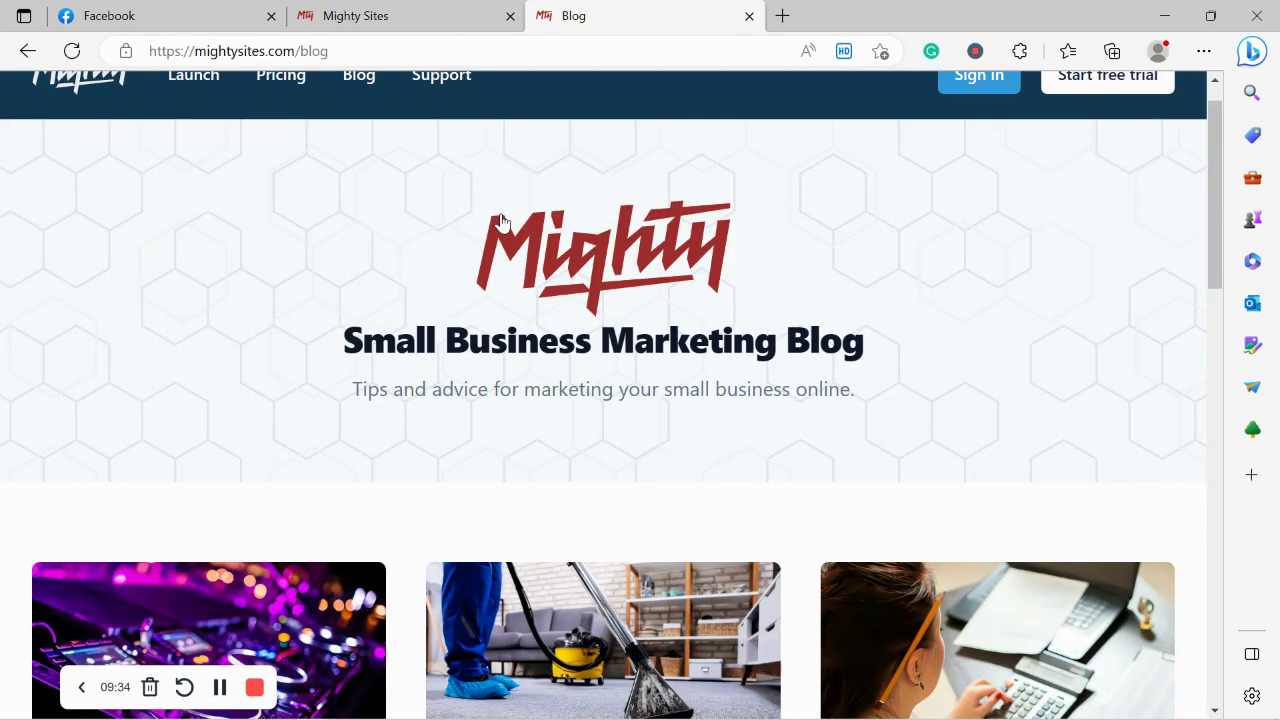
pyautogui.moveTo(322, 275); pyautogui.dragTo(895, 305)
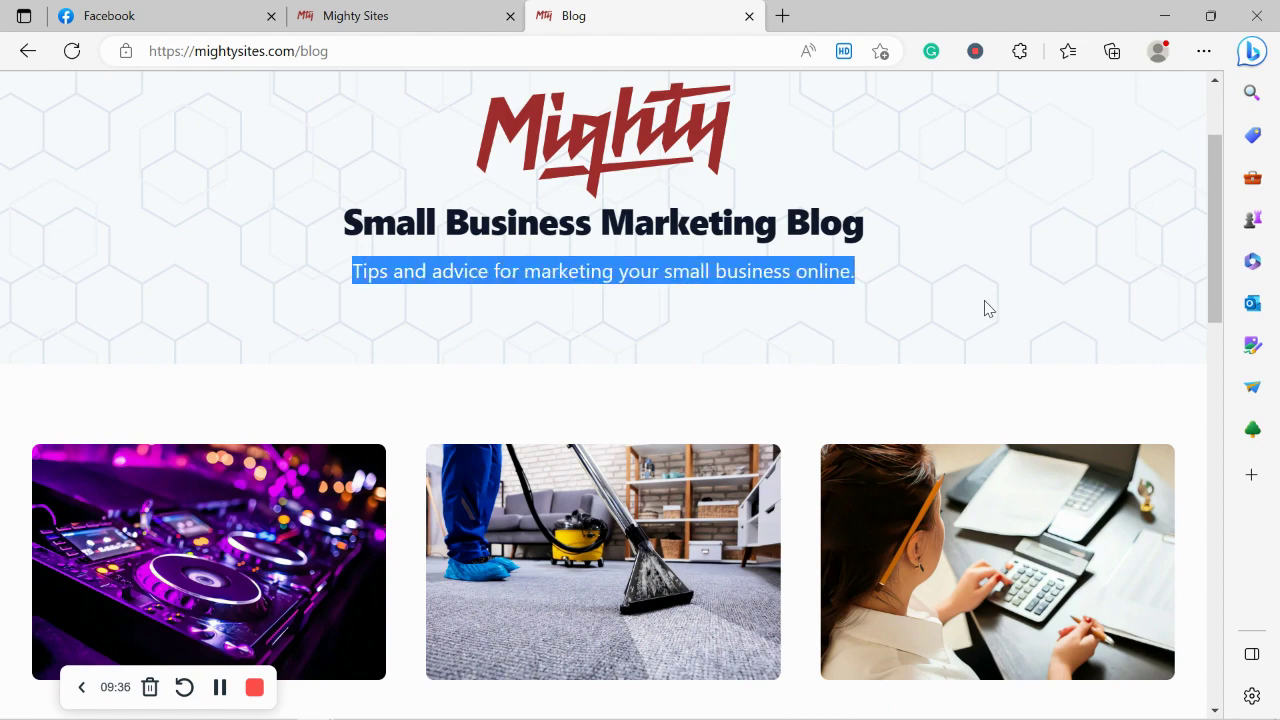
pyautogui.click(638, 298)
pyautogui.scroll(-1, 640, 300)
pyautogui.scroll(-5, 638, 298)
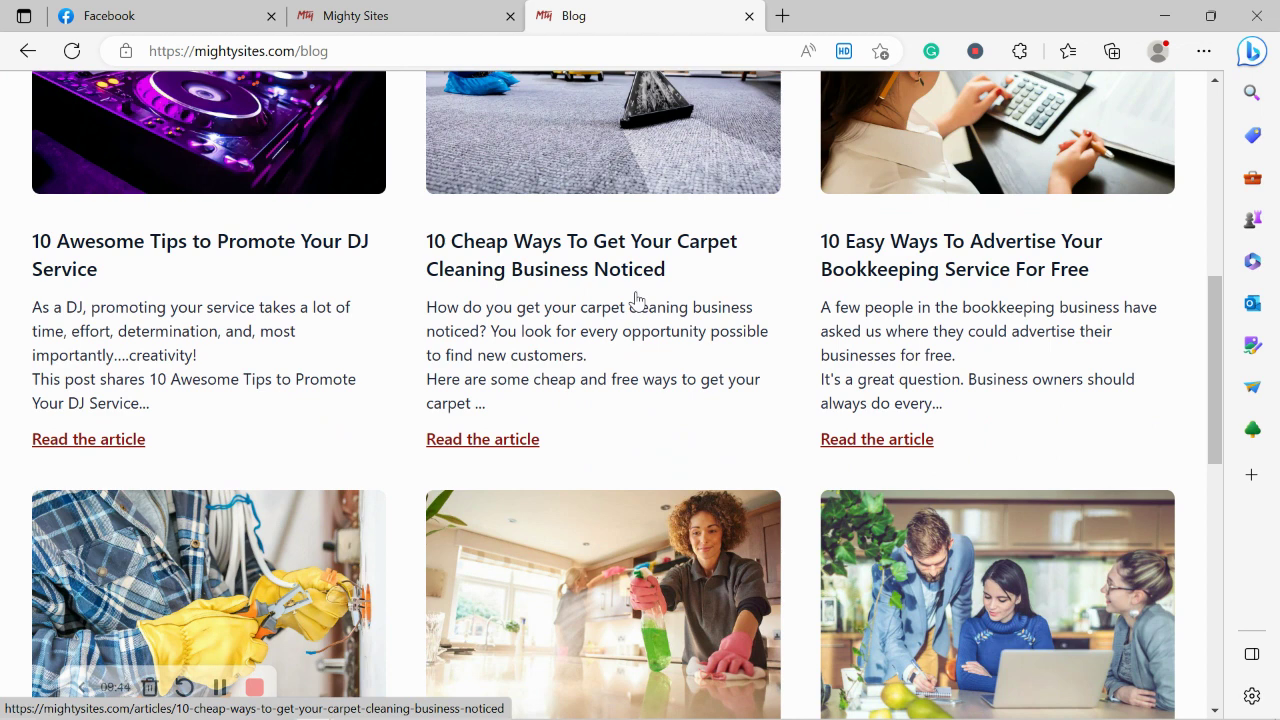
pyautogui.scroll(-3, 636, 298)
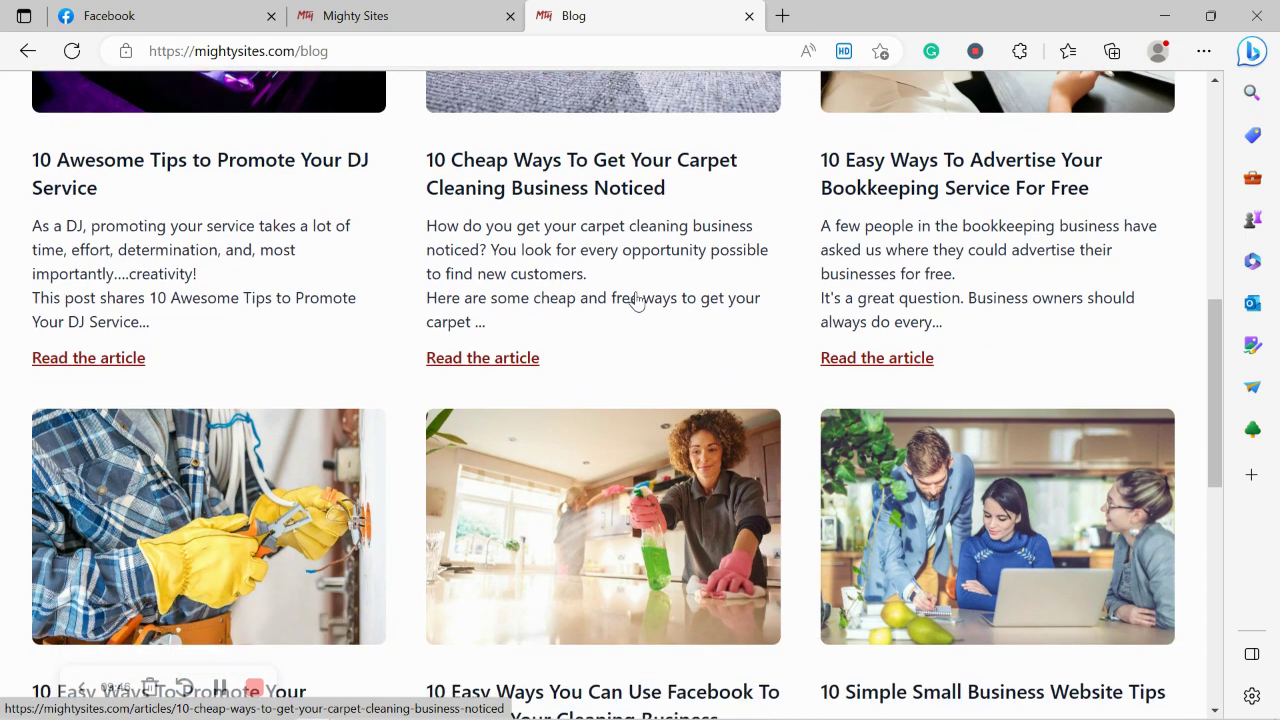
pyautogui.scroll(-3, 431, 497)
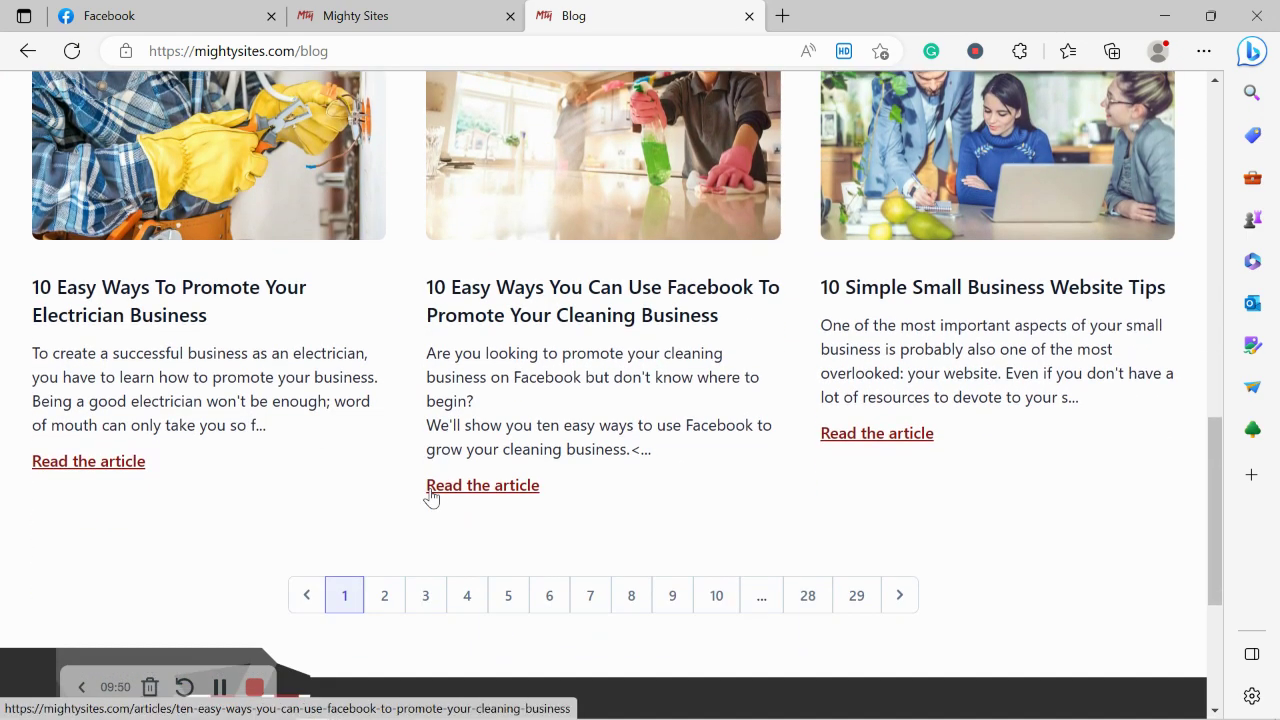
pyautogui.click(500, 5)
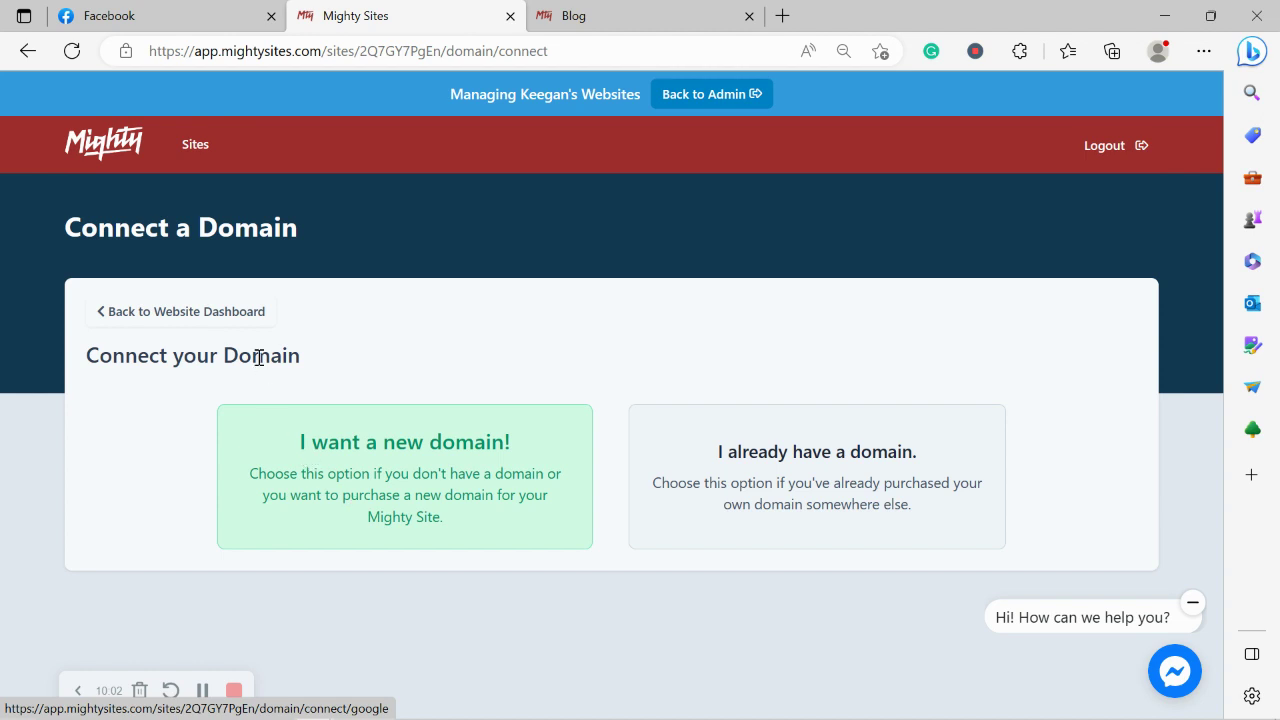
# Return to the website dashboard and scroll the live rehydrate.mightysites.com homepage down to Services.
pyautogui.click(245, 322)
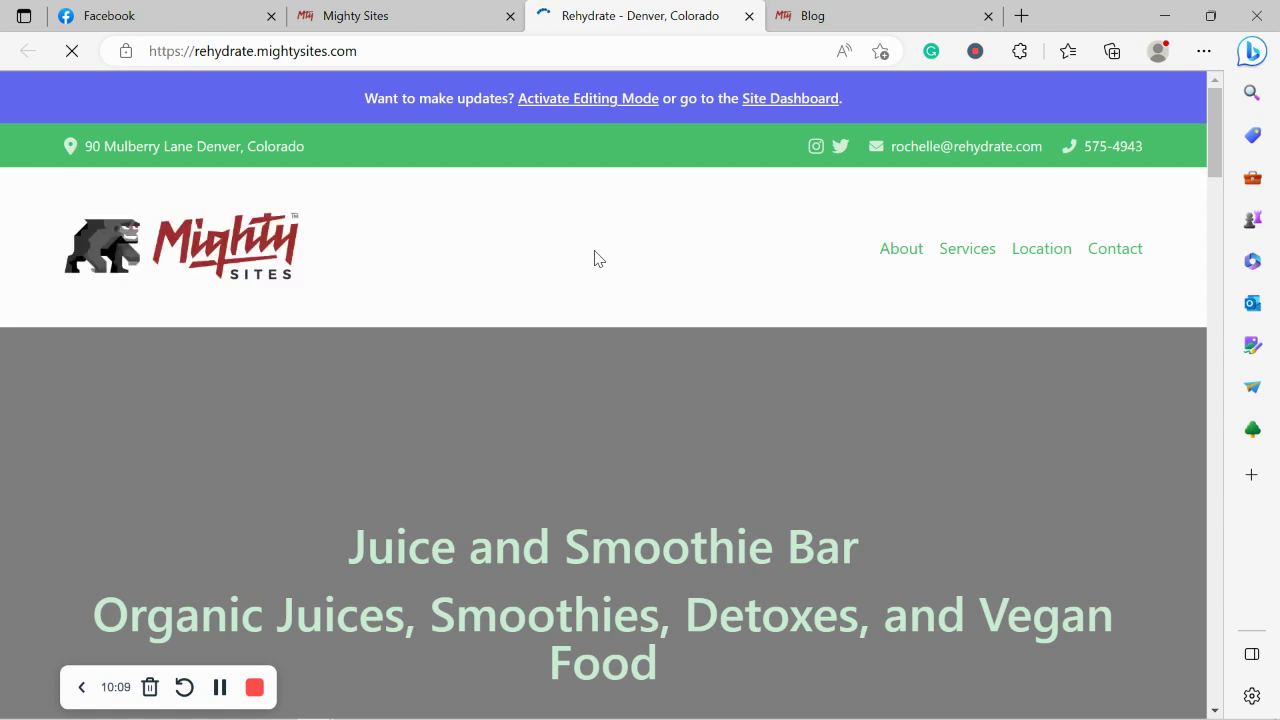
pyautogui.scroll(-1, 594, 258)
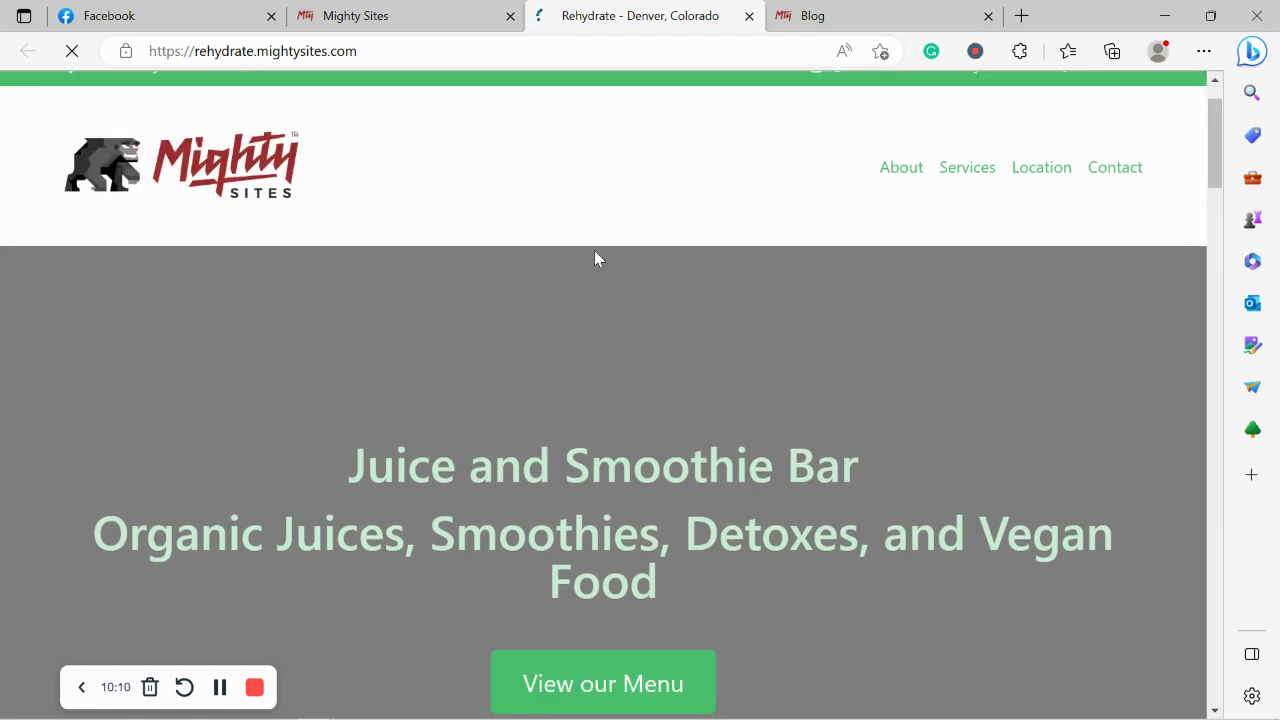
pyautogui.scroll(-1, 594, 258)
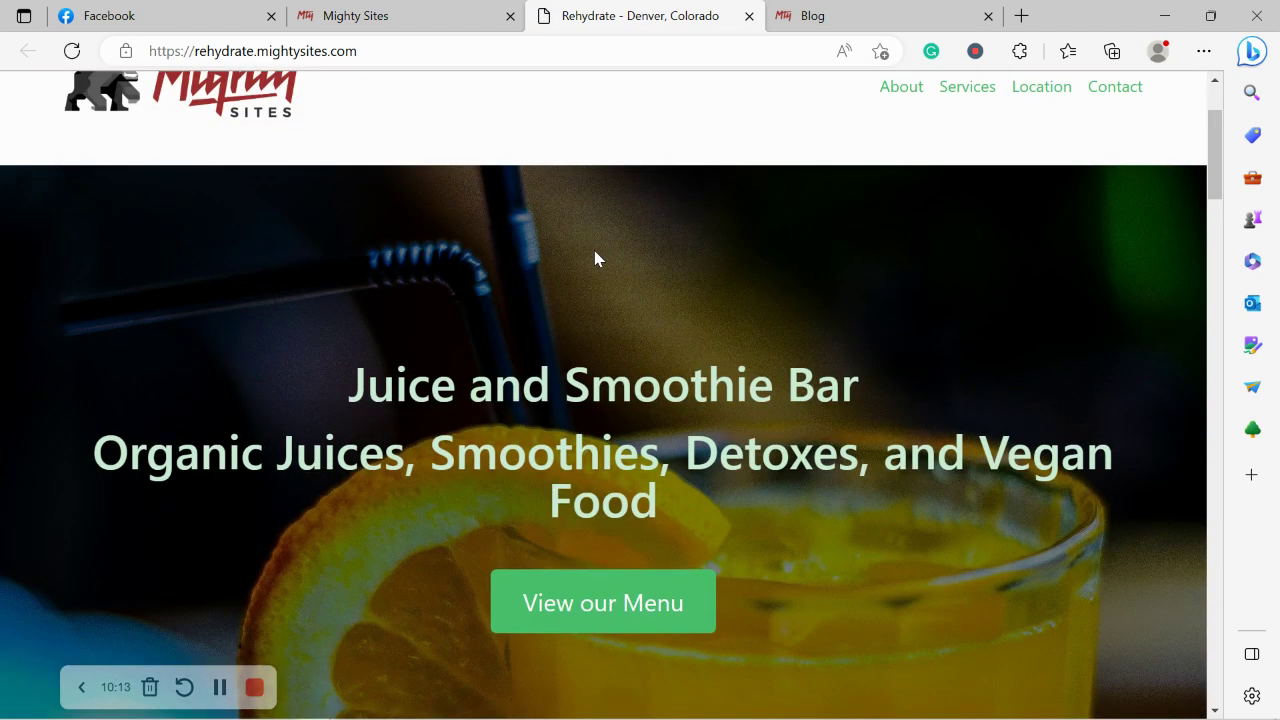
pyautogui.scroll(-1, 594, 258)
pyautogui.scroll(-4, 594, 258)
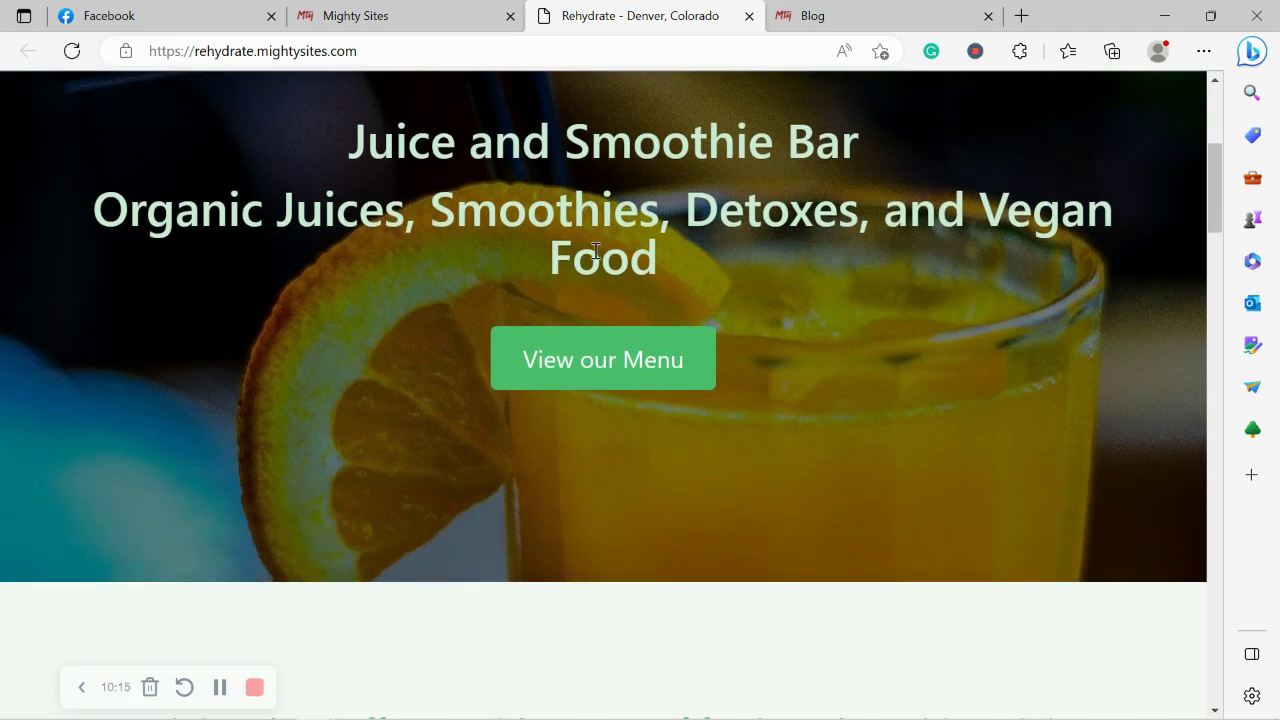
pyautogui.scroll(-1, 594, 258)
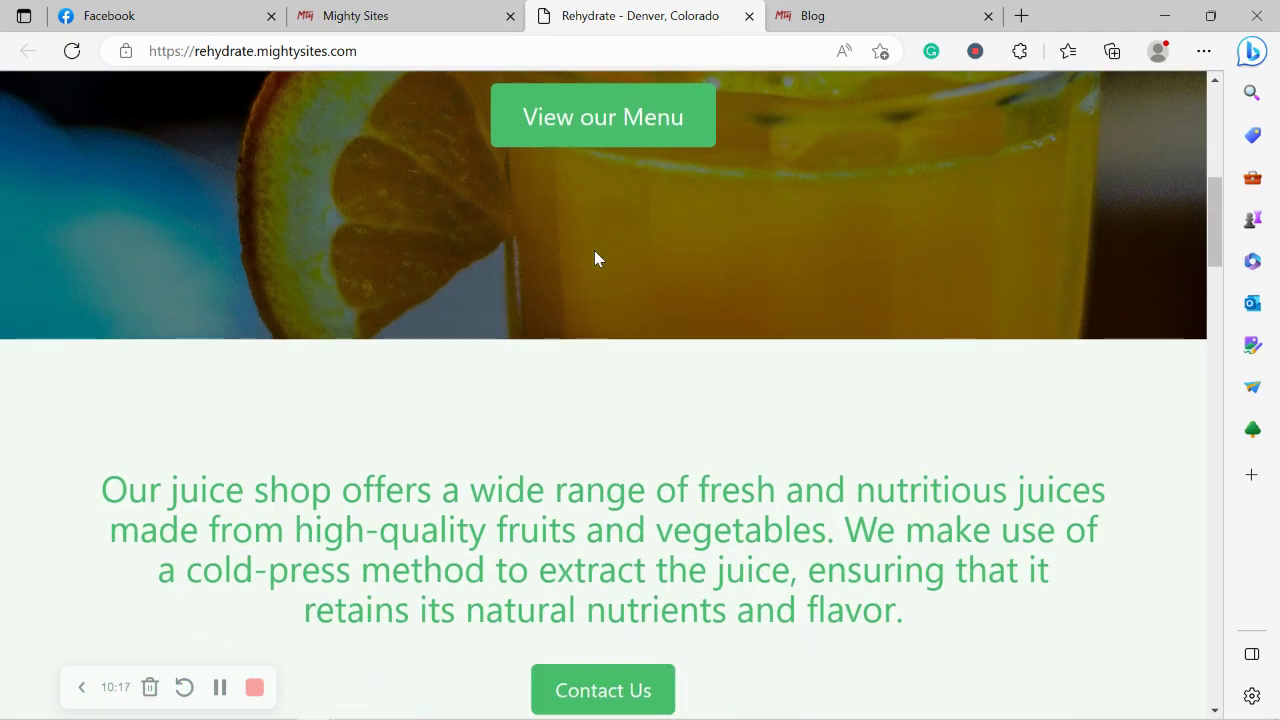
pyautogui.scroll(-1, 594, 258)
pyautogui.scroll(-4, 594, 258)
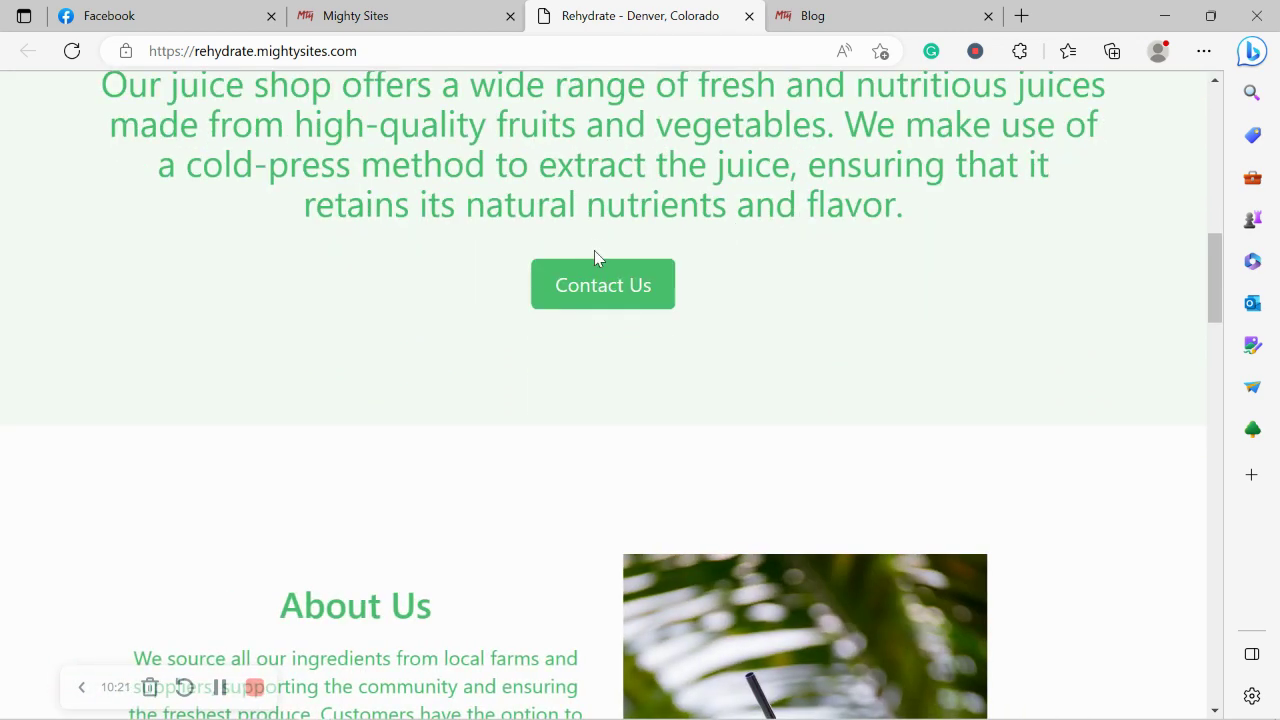
pyautogui.scroll(-3, 594, 258)
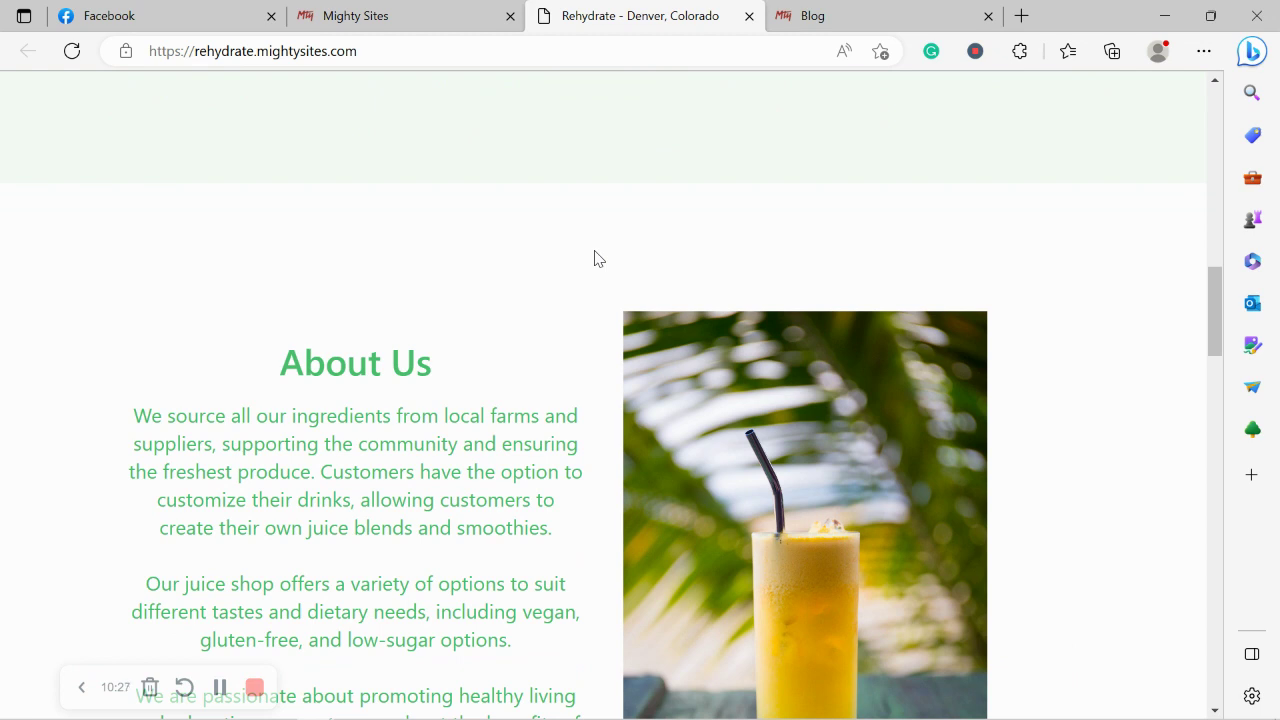
pyautogui.scroll(-2, 594, 258)
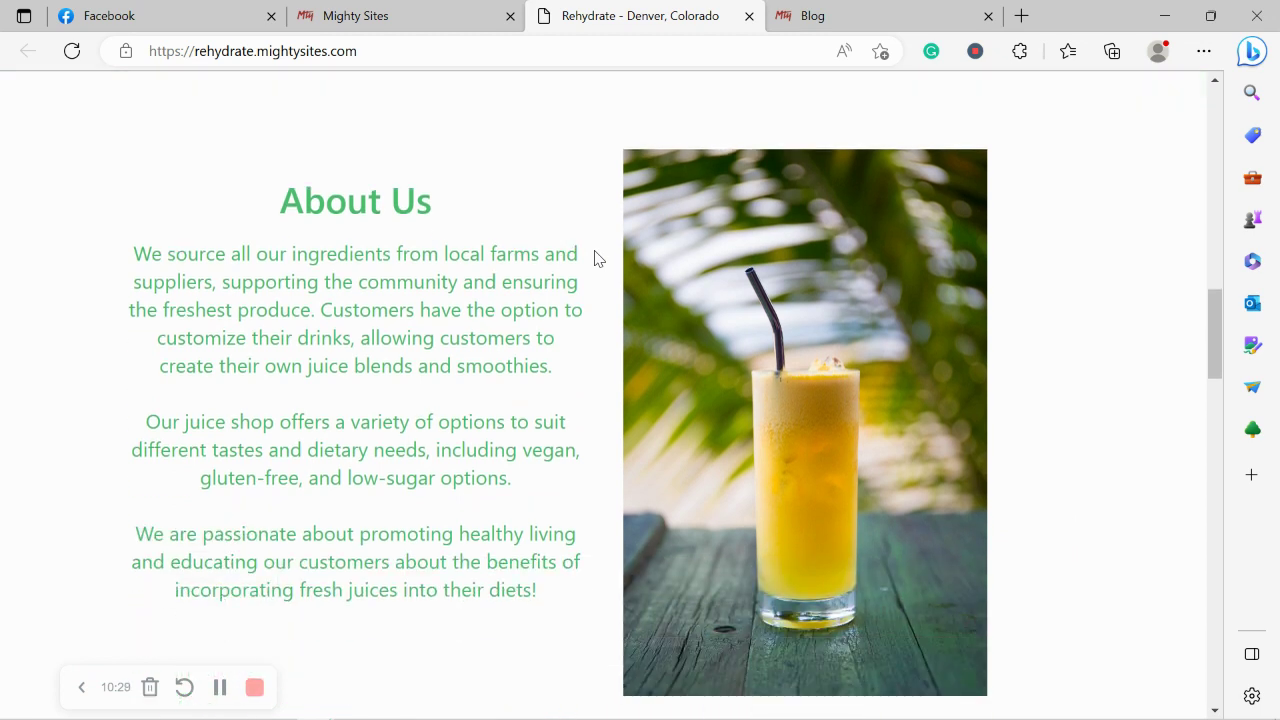
pyautogui.scroll(-5, 594, 258)
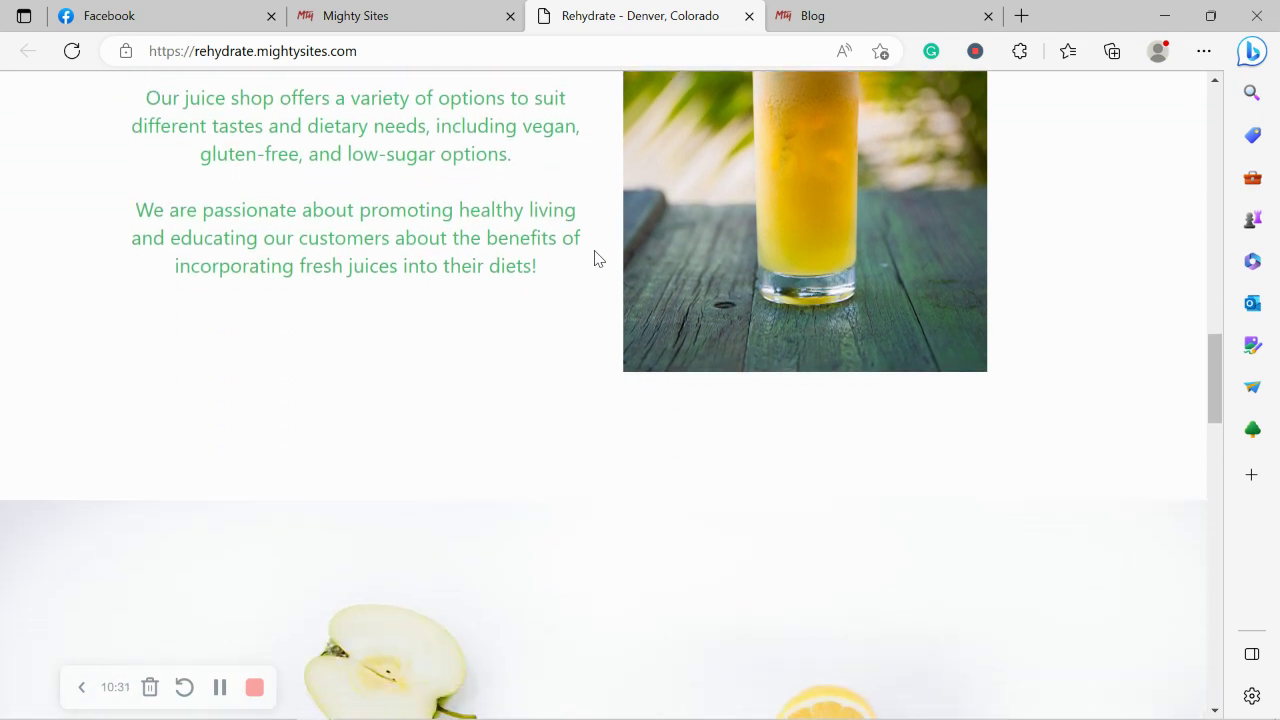
pyautogui.scroll(-2, 594, 258)
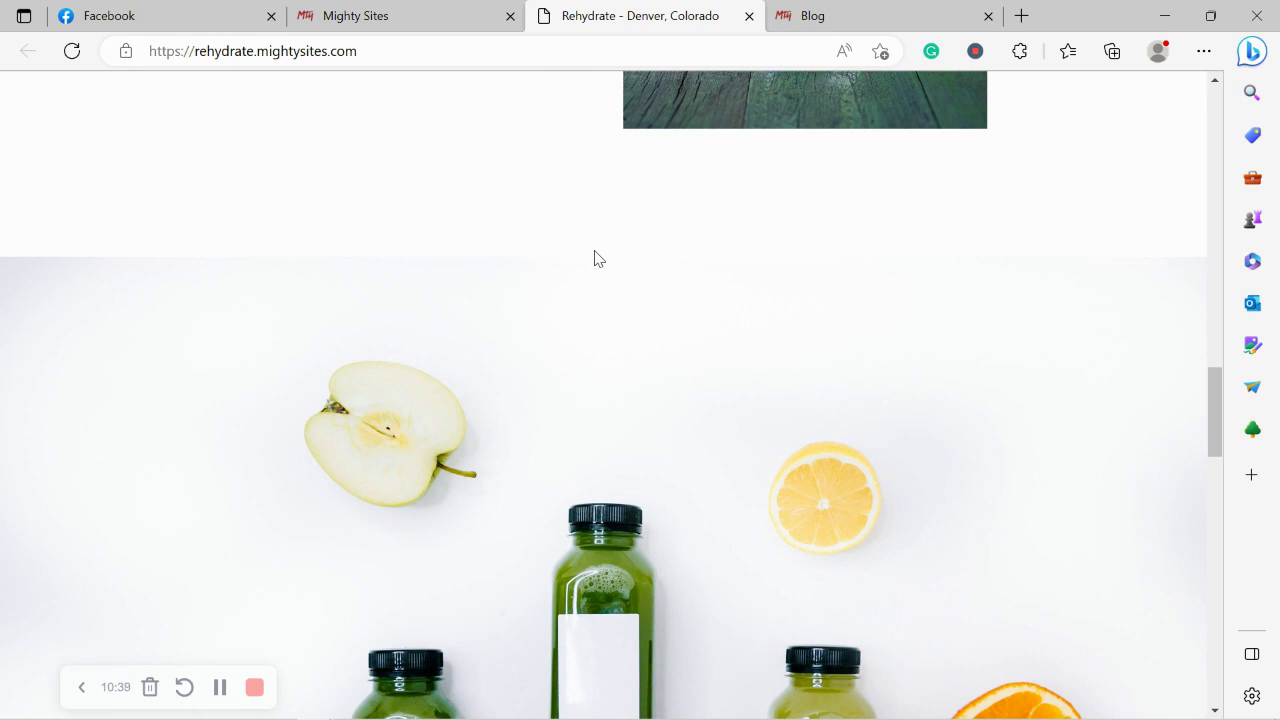
pyautogui.scroll(-3, 594, 258)
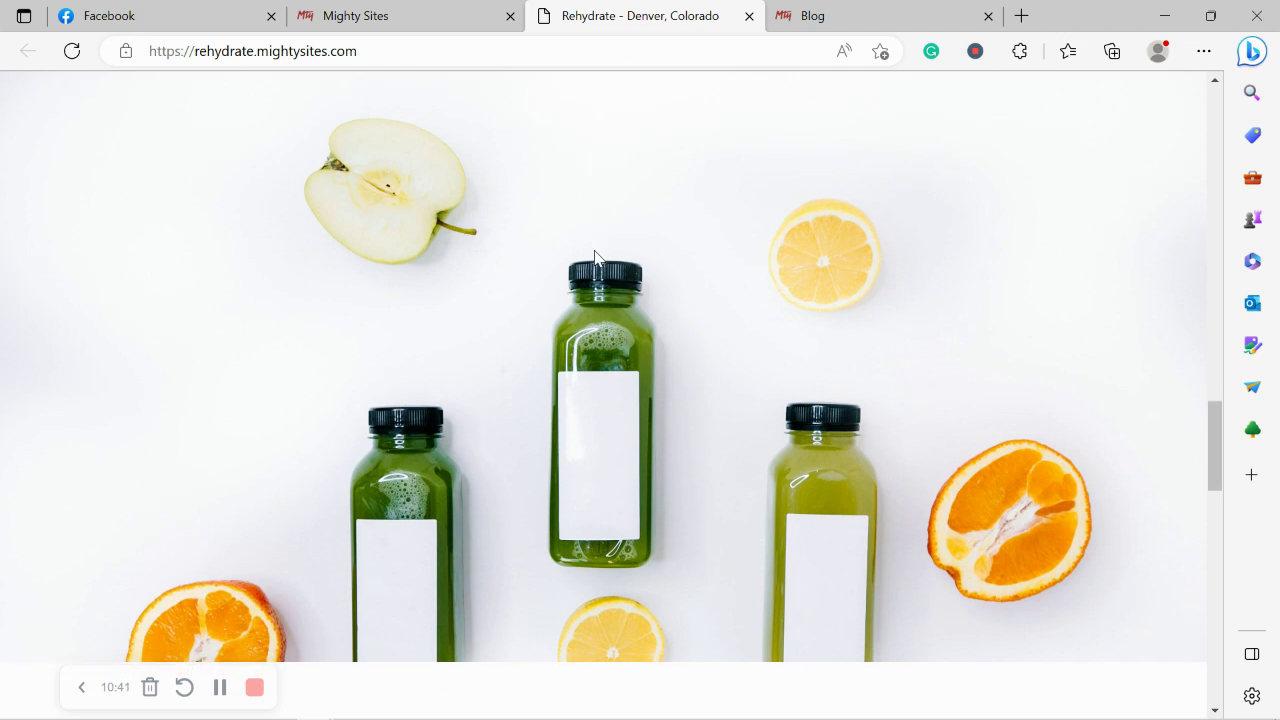
pyautogui.scroll(-4, 594, 258)
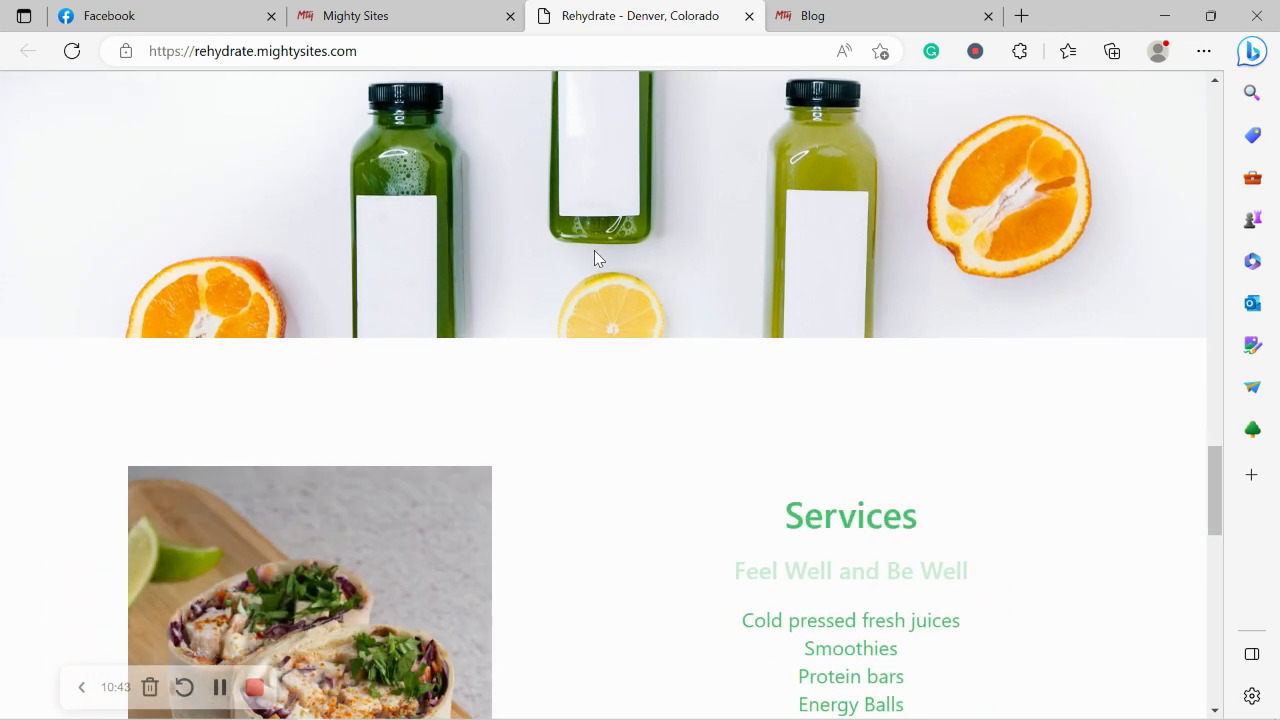
pyautogui.scroll(-2, 594, 258)
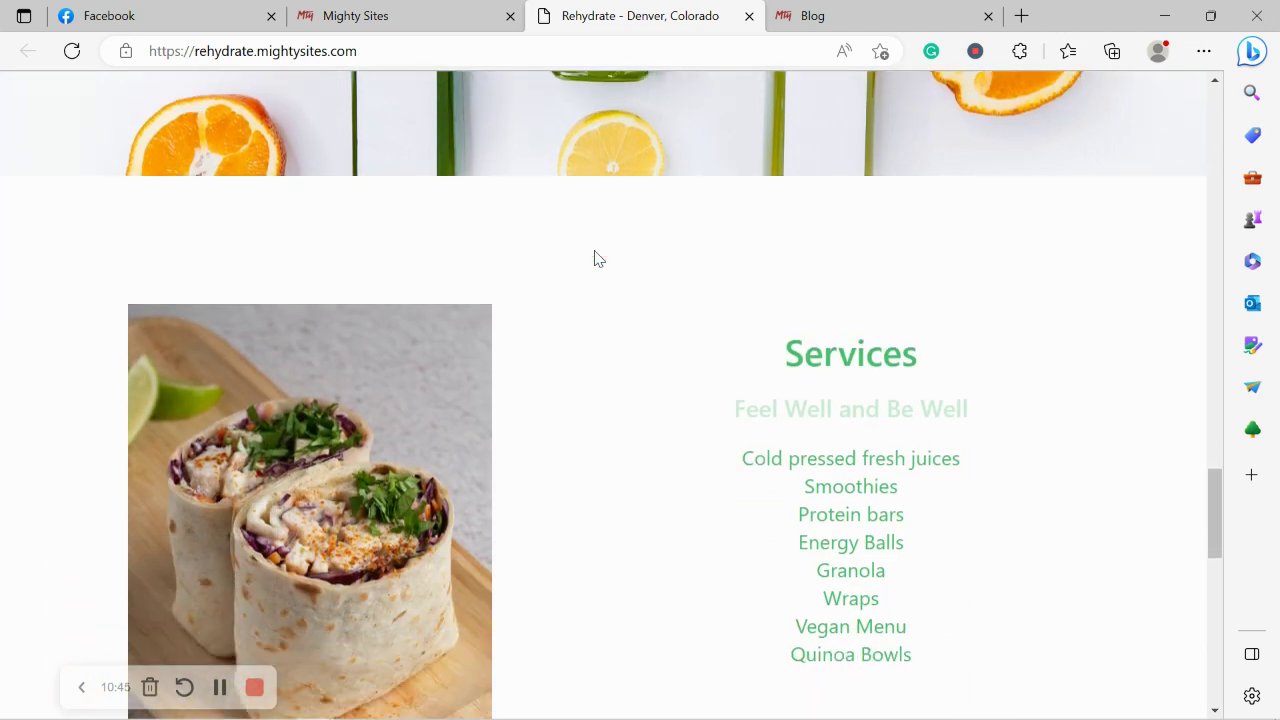